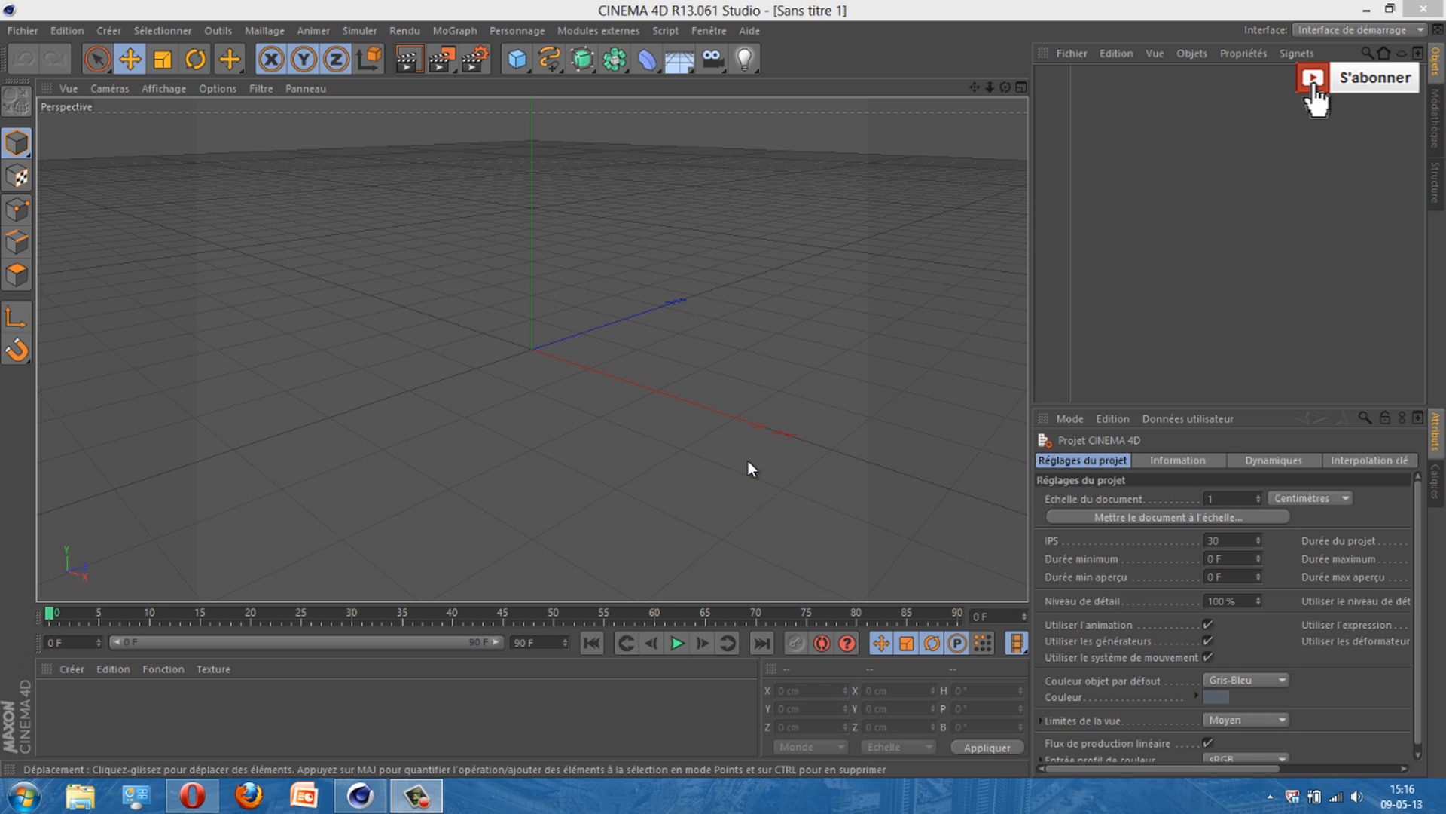
Step: Check the file type of the Pegboard Nerds - Disconnected music file on the desktop in its properties
left_click(1366, 10)
left_click_drag(224, 265, 342, 305)
right_click(294, 230)
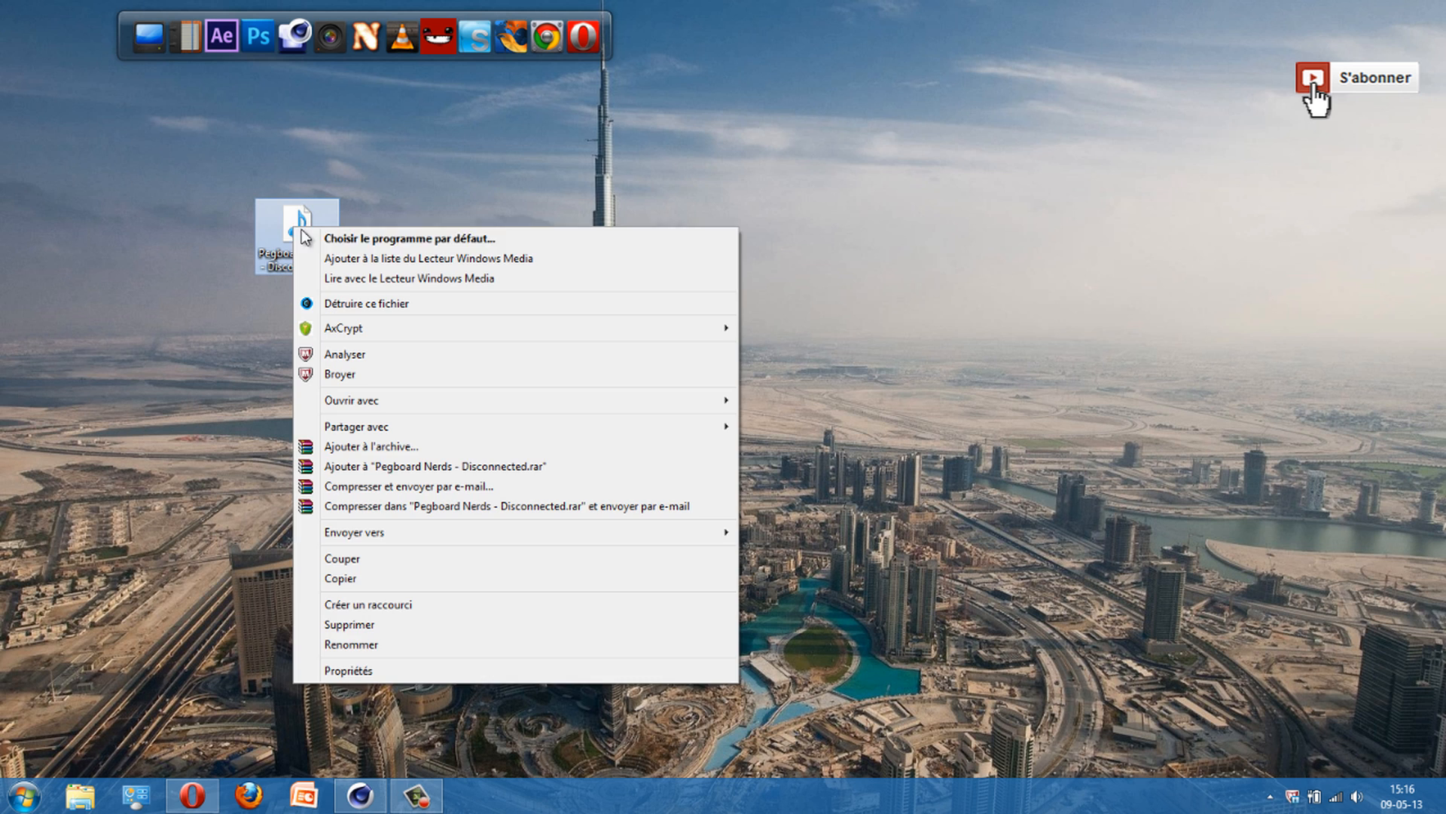
left_click(351, 668)
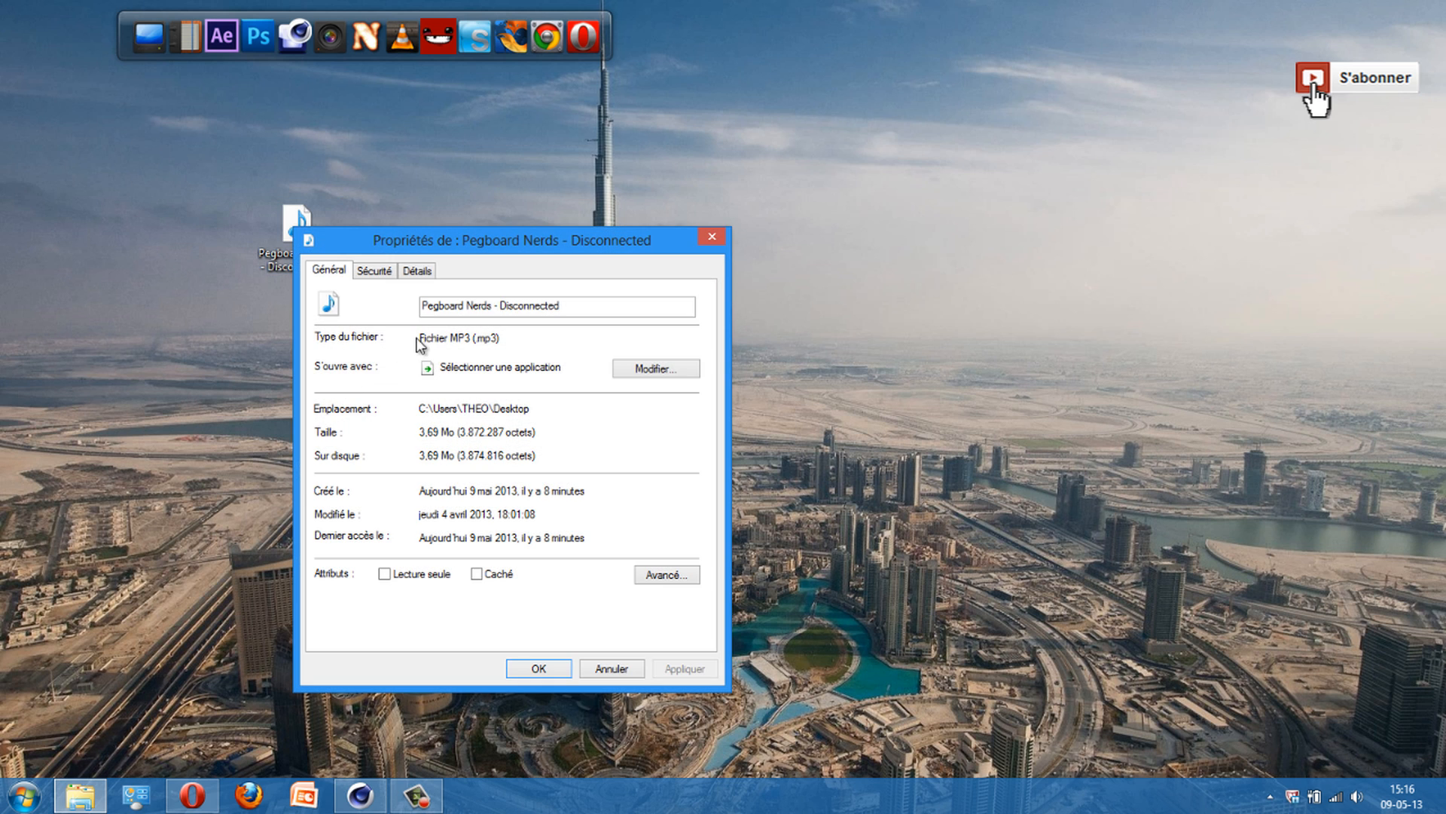
left_click(501, 338)
left_click(710, 236)
Step: Switch to the Opera browser, search Google for "mp3 to wav" and open the media.io Online Audio Converter
left_click(192, 794)
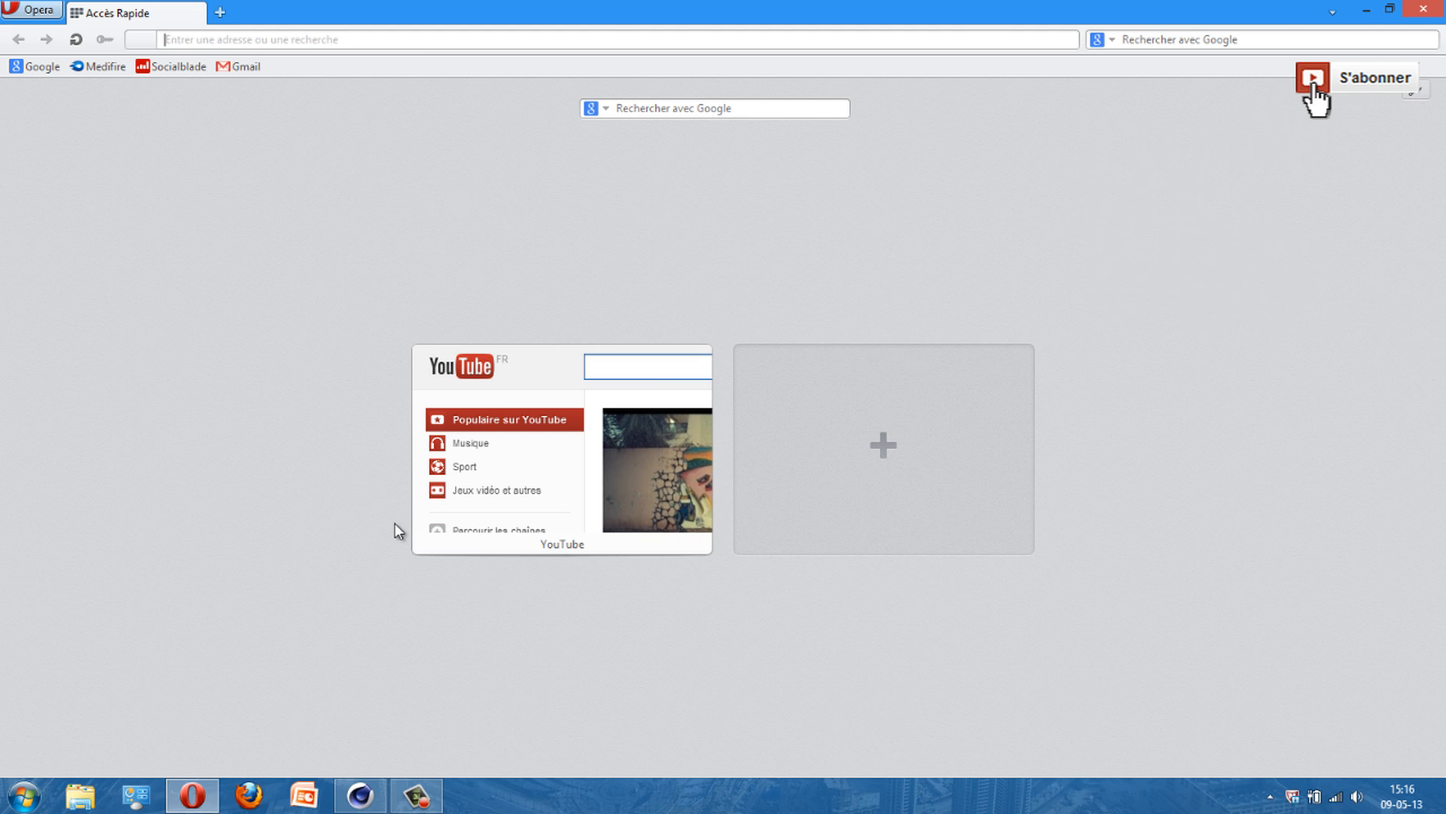
left_click(33, 64)
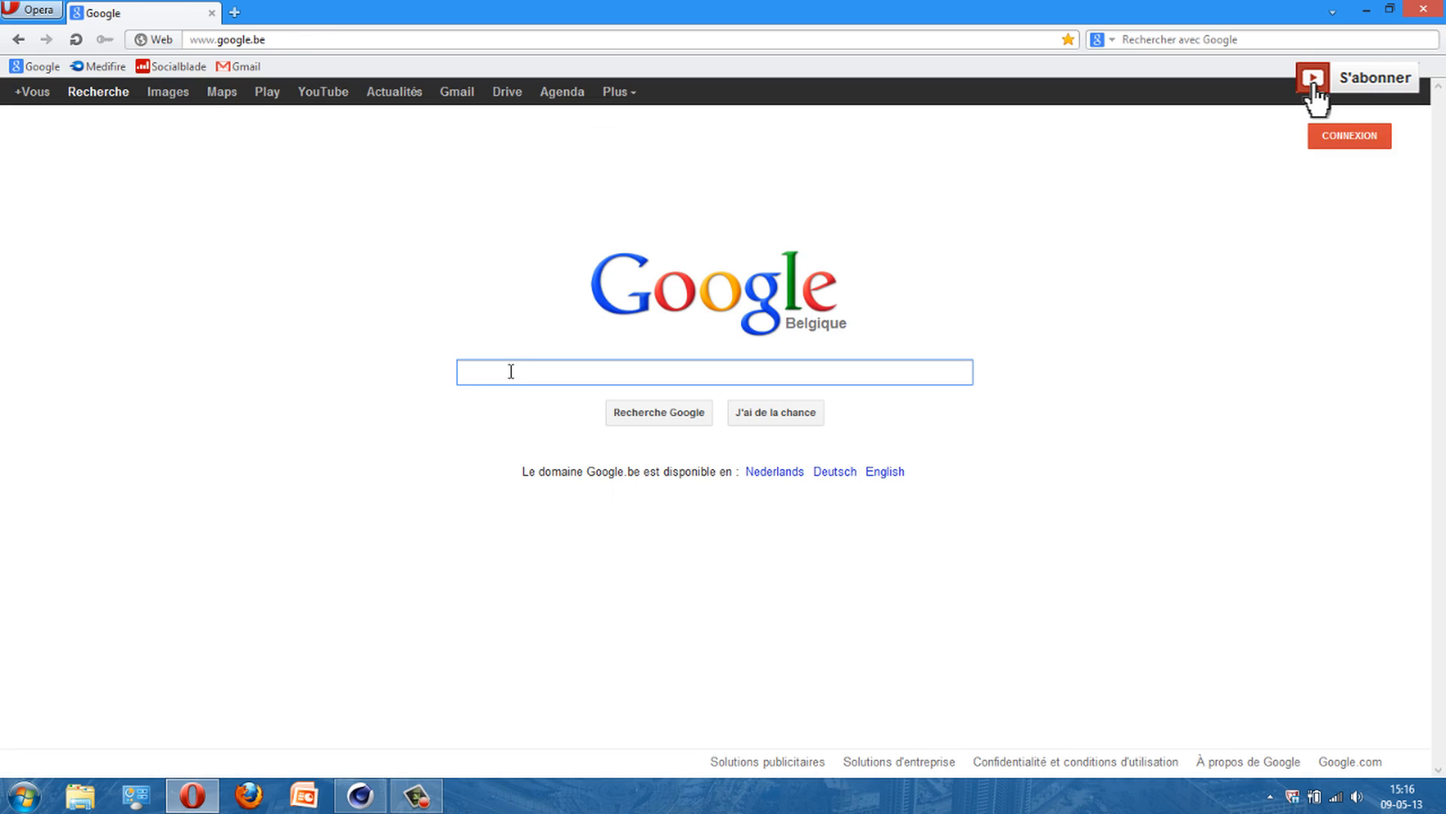
type("mp3 to wav")
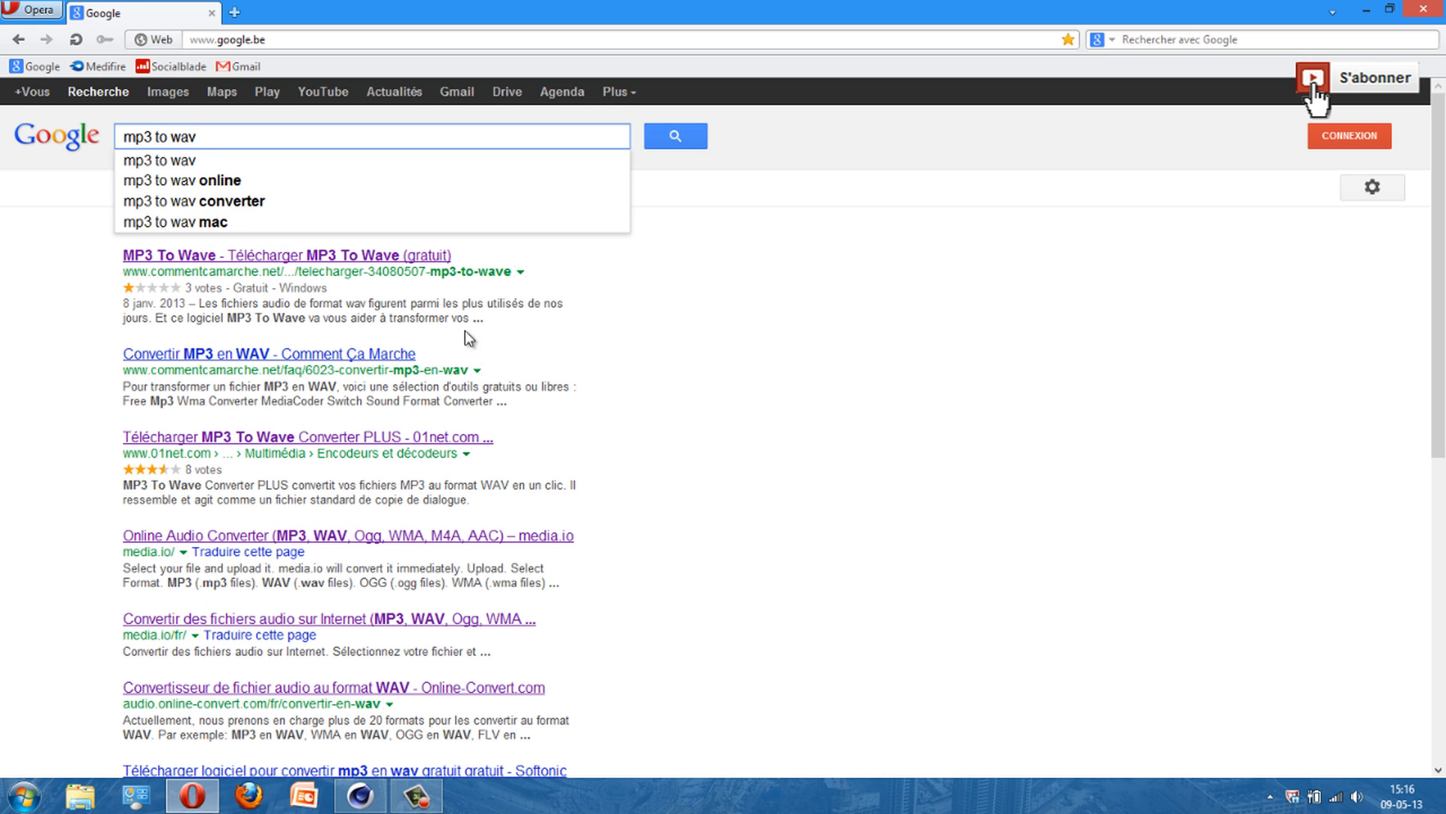
key("Return")
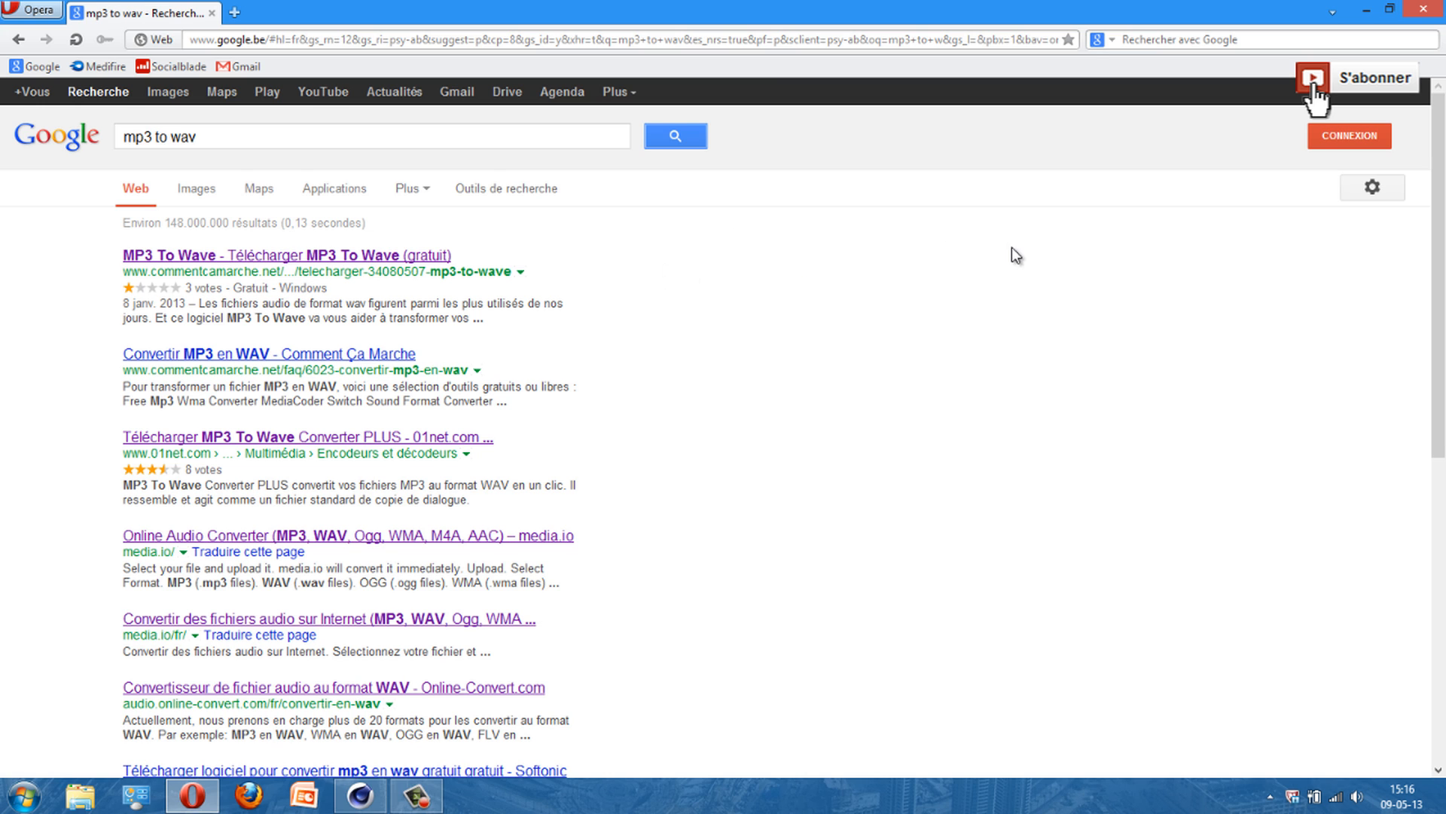
scroll(833, 271, "down", 1)
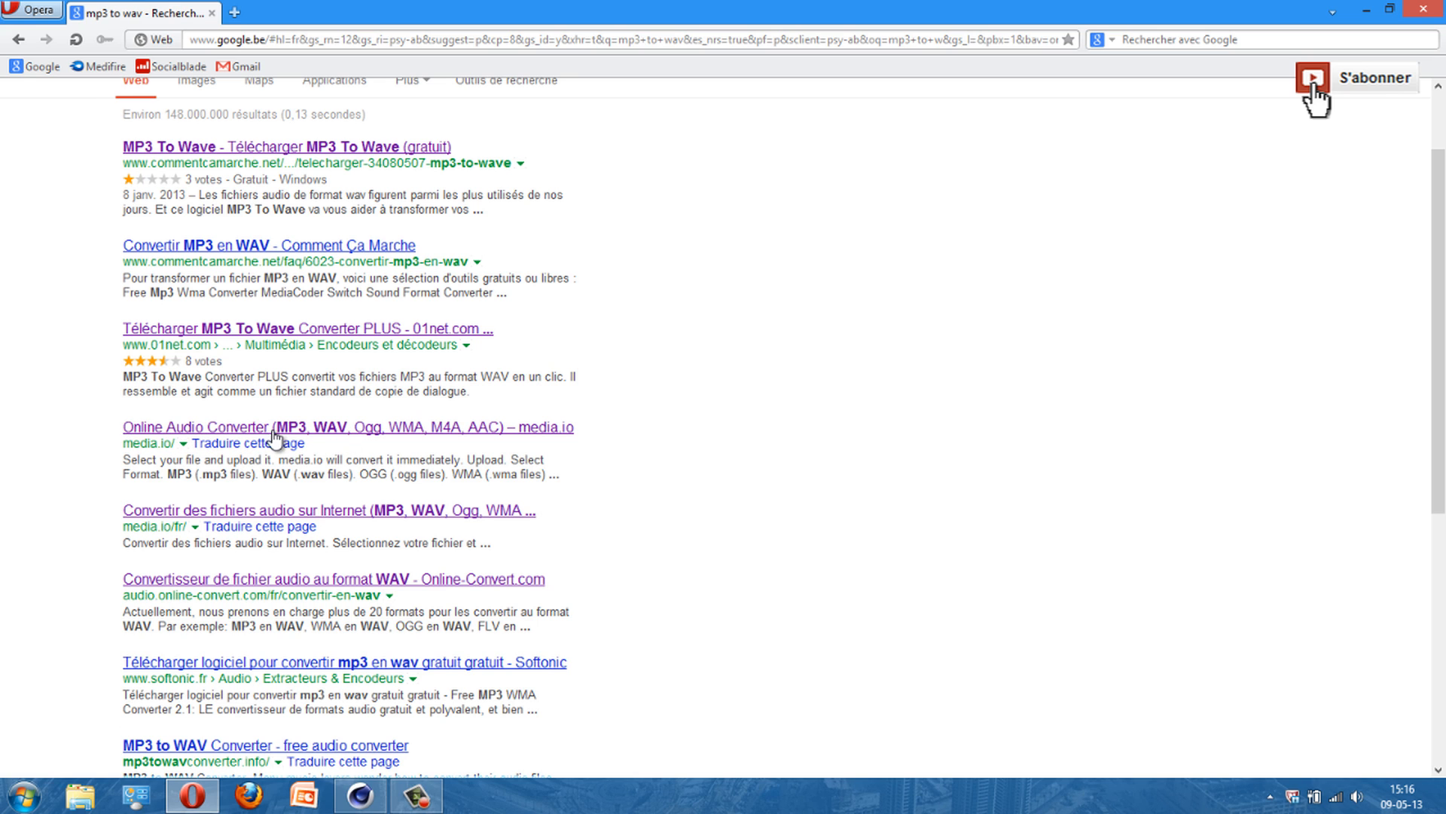
left_click(366, 431)
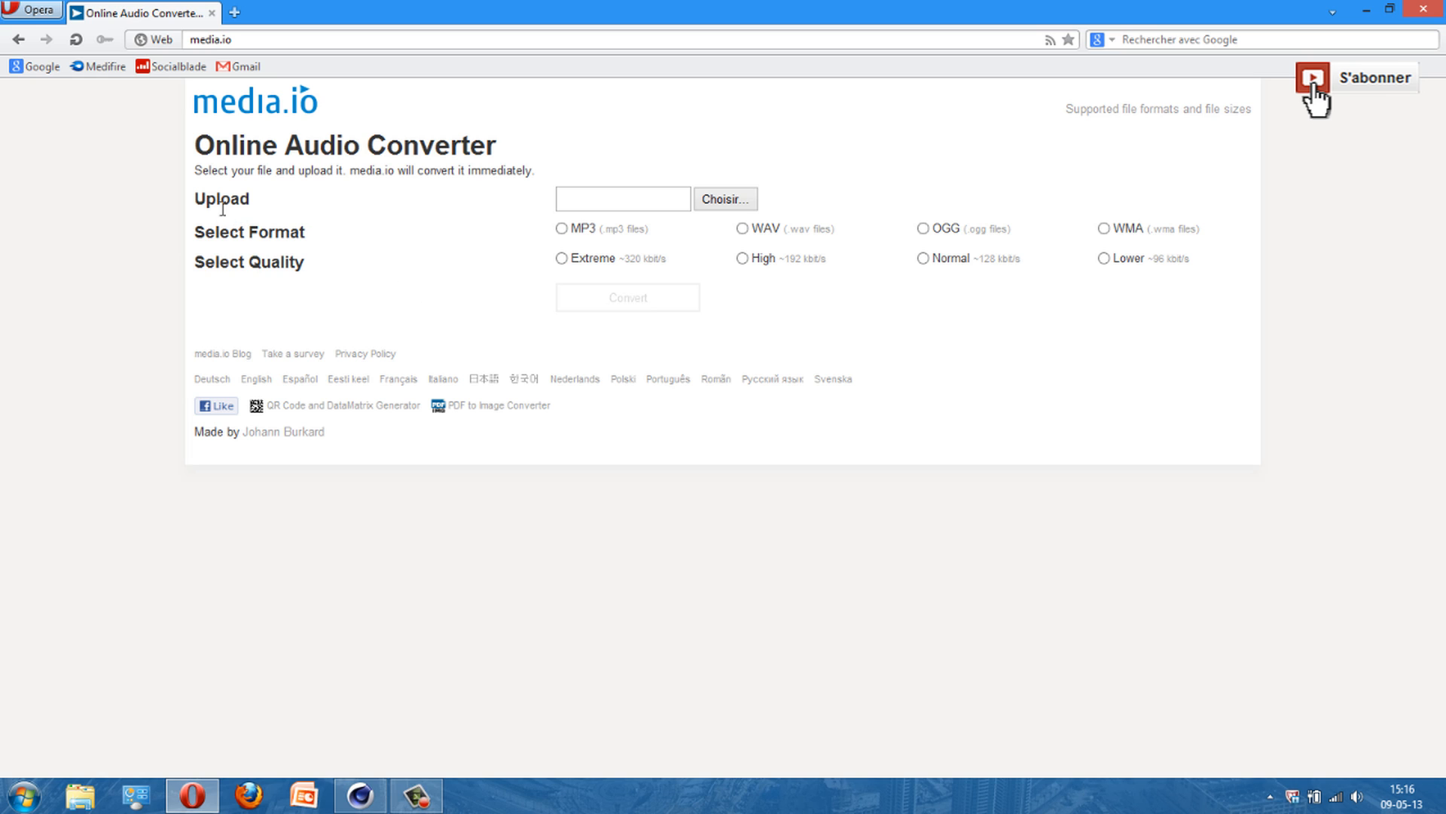
Step: Convert the desktop's Pegboard Nerds - Disconnected MP3 file to WAV format
left_click(756, 230)
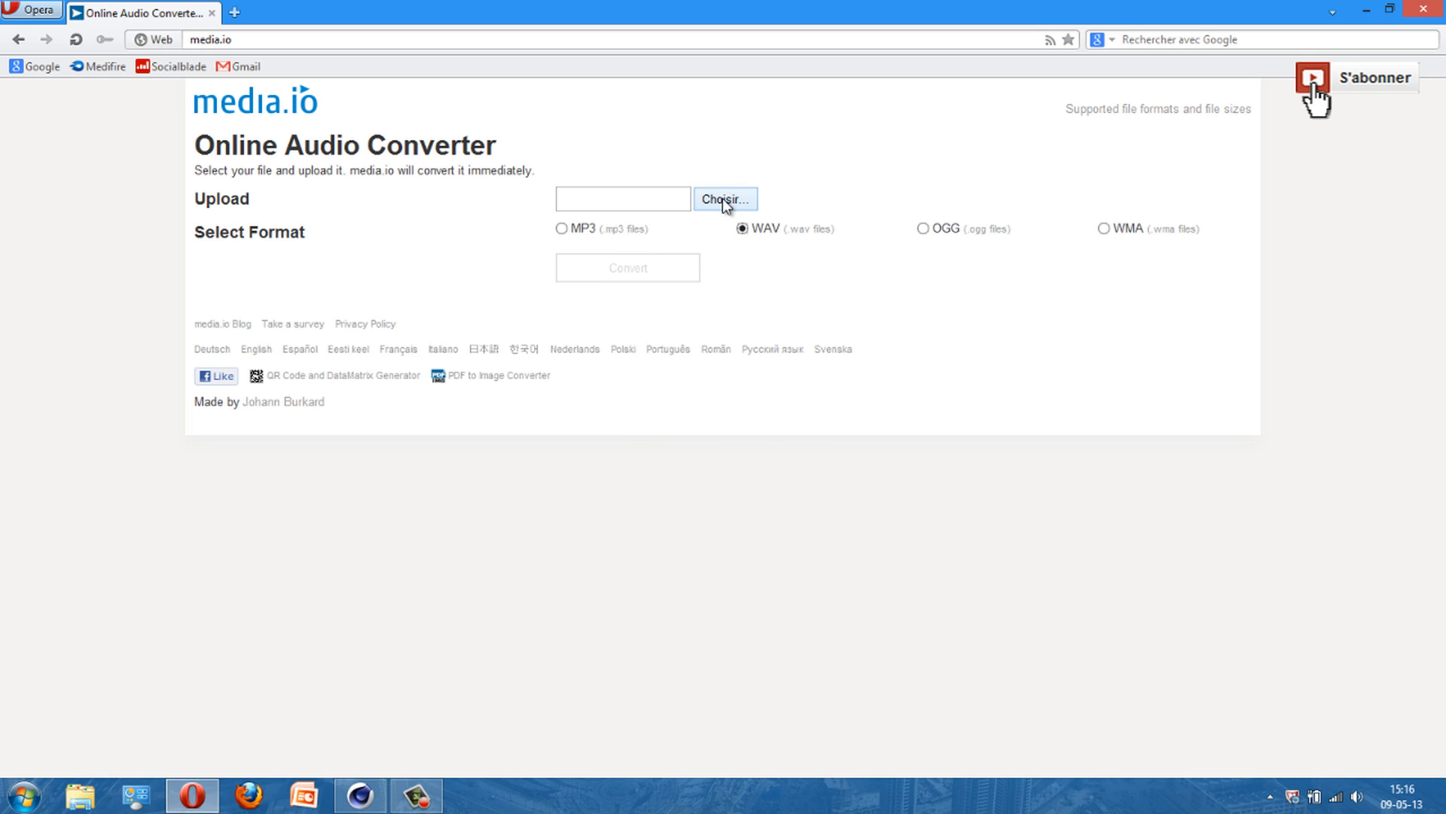
left_click(723, 200)
left_click(217, 179)
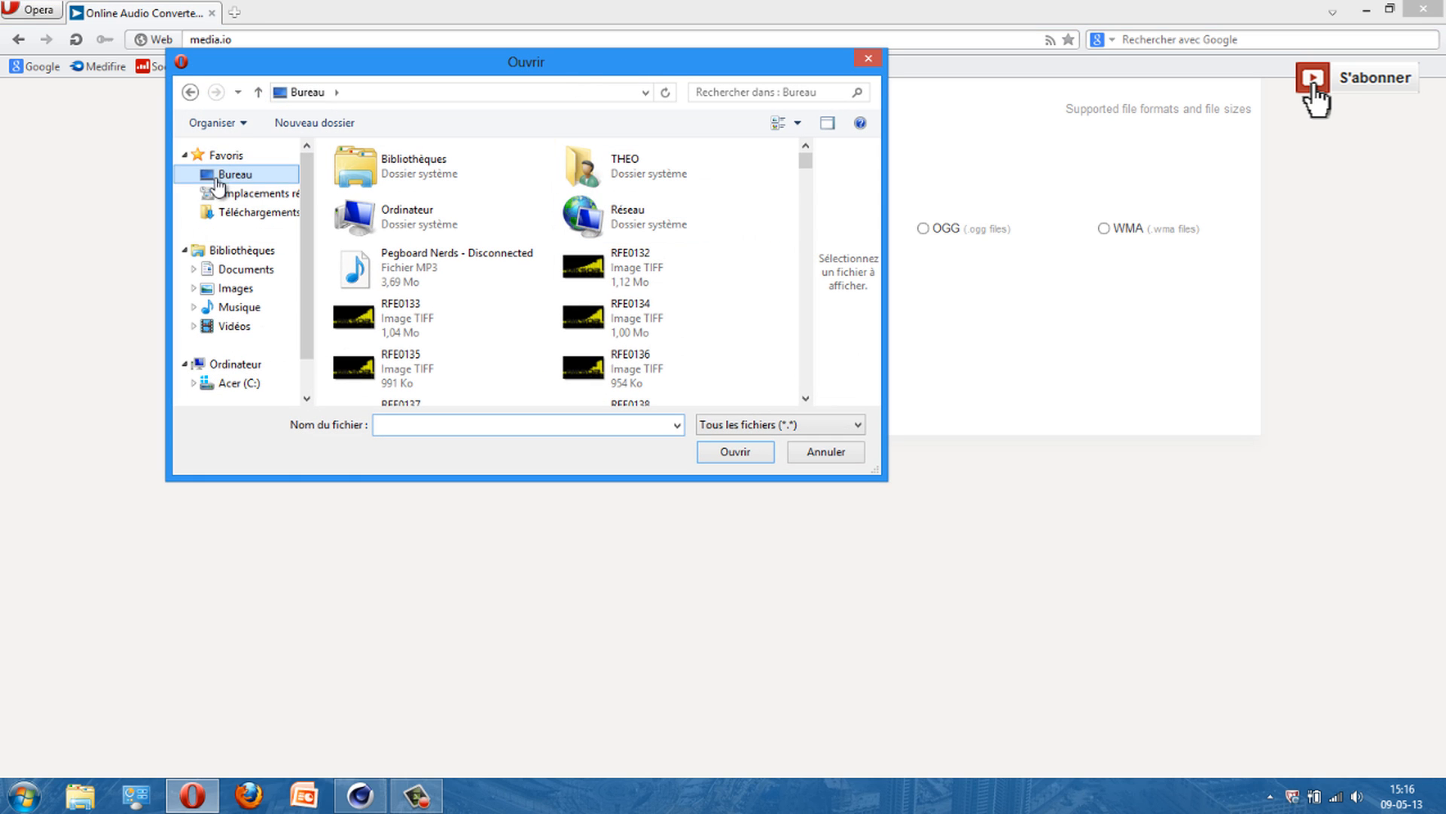
left_click(417, 266)
left_click(736, 452)
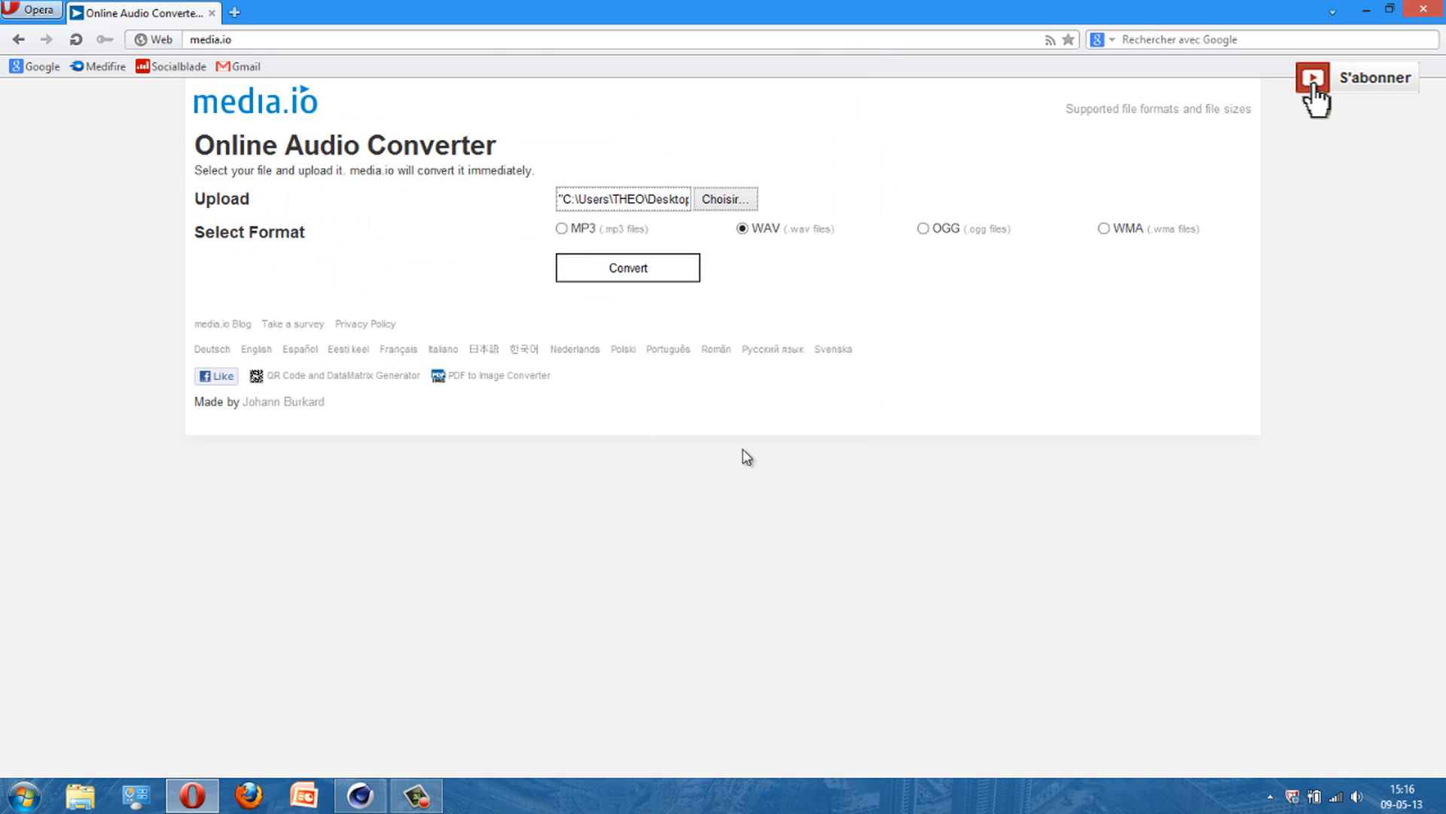
left_click(620, 270)
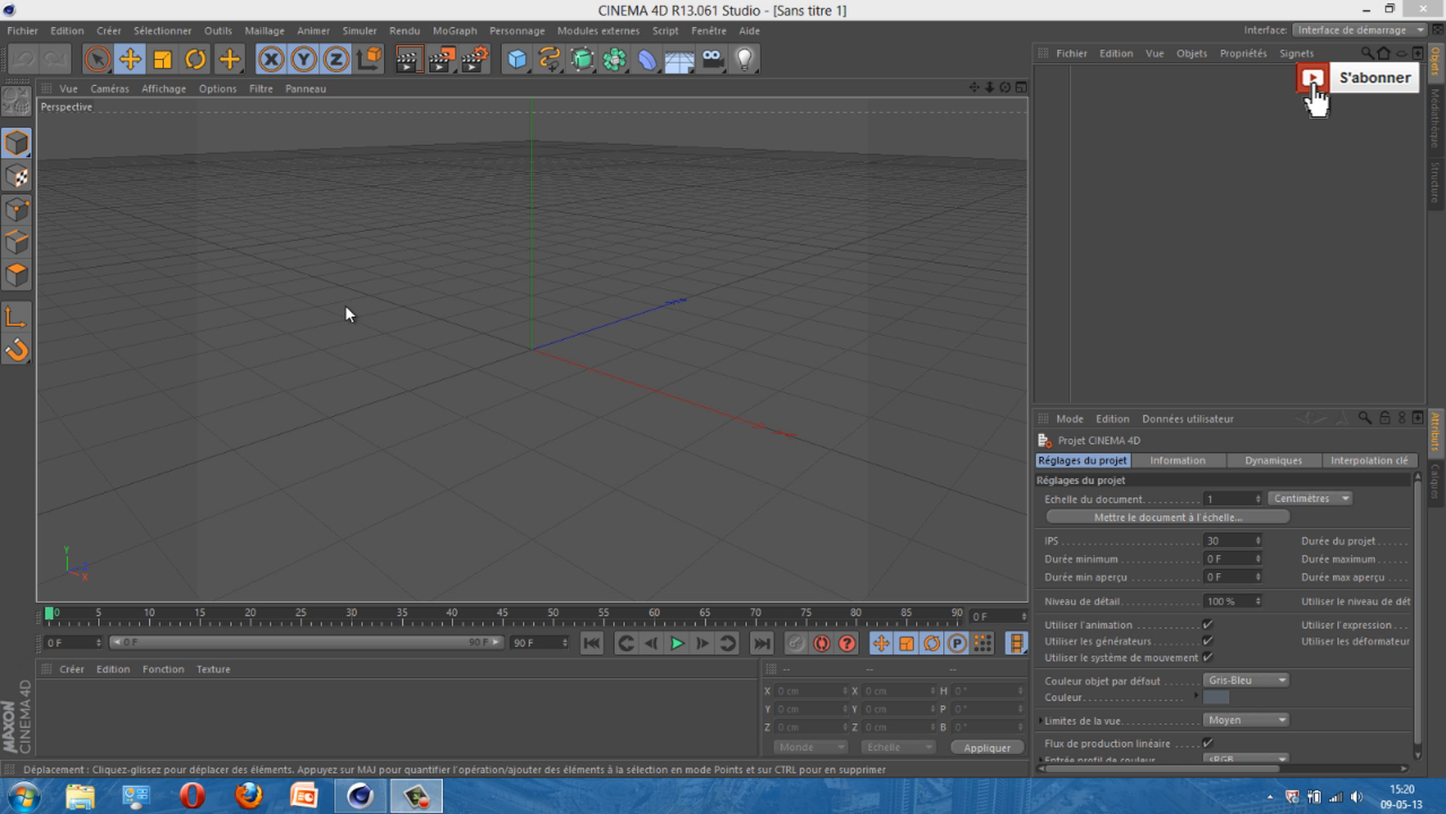
Step: In the Cinema 4D render settings, apply the HDV/HDTV 720 29.97 output preset and set Images to Toutes les images
left_click(475, 59)
left_click_drag(613, 75, 624, 88)
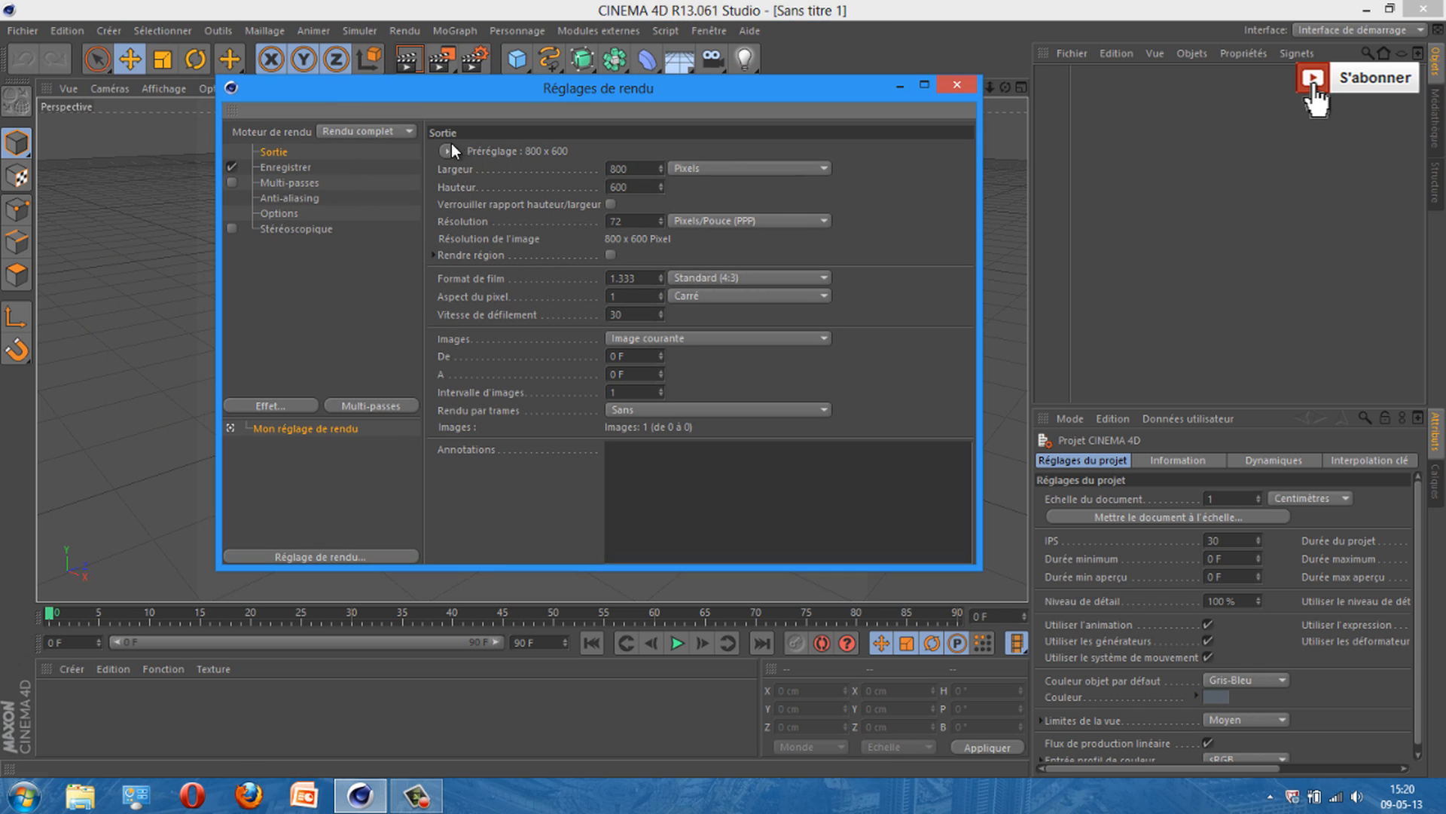
left_click(447, 151)
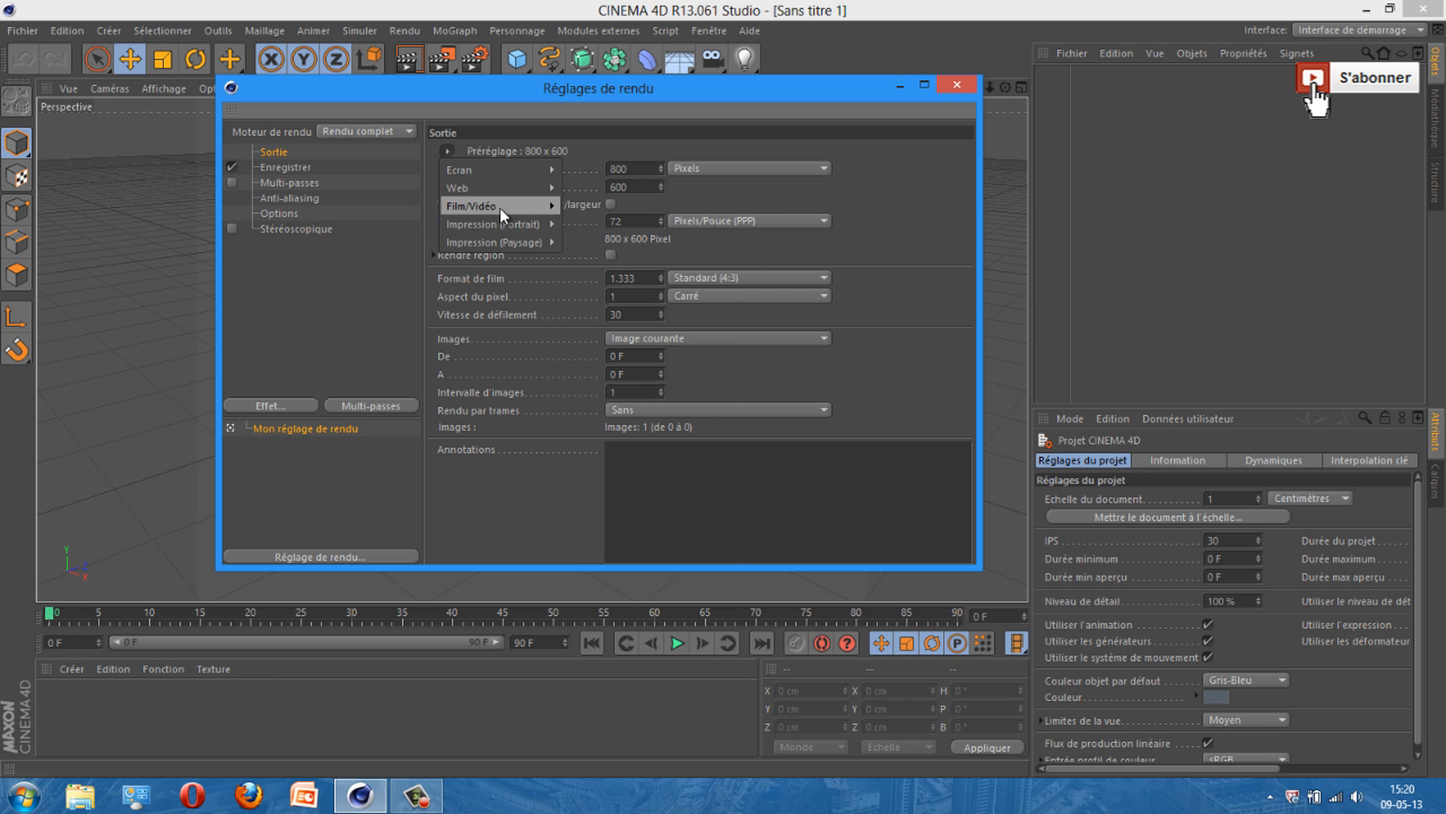
mouse_move(509, 206)
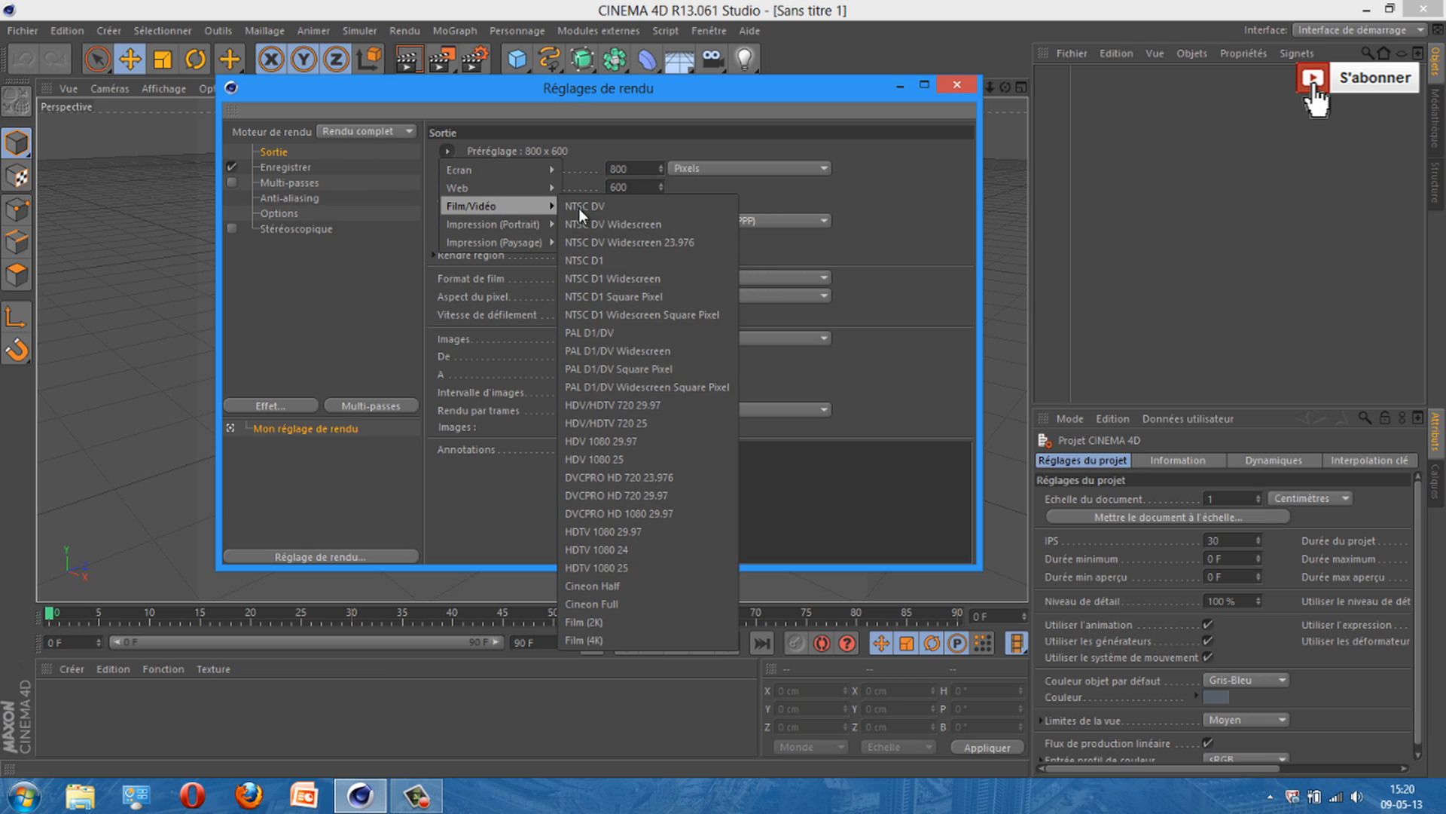
left_click(667, 404)
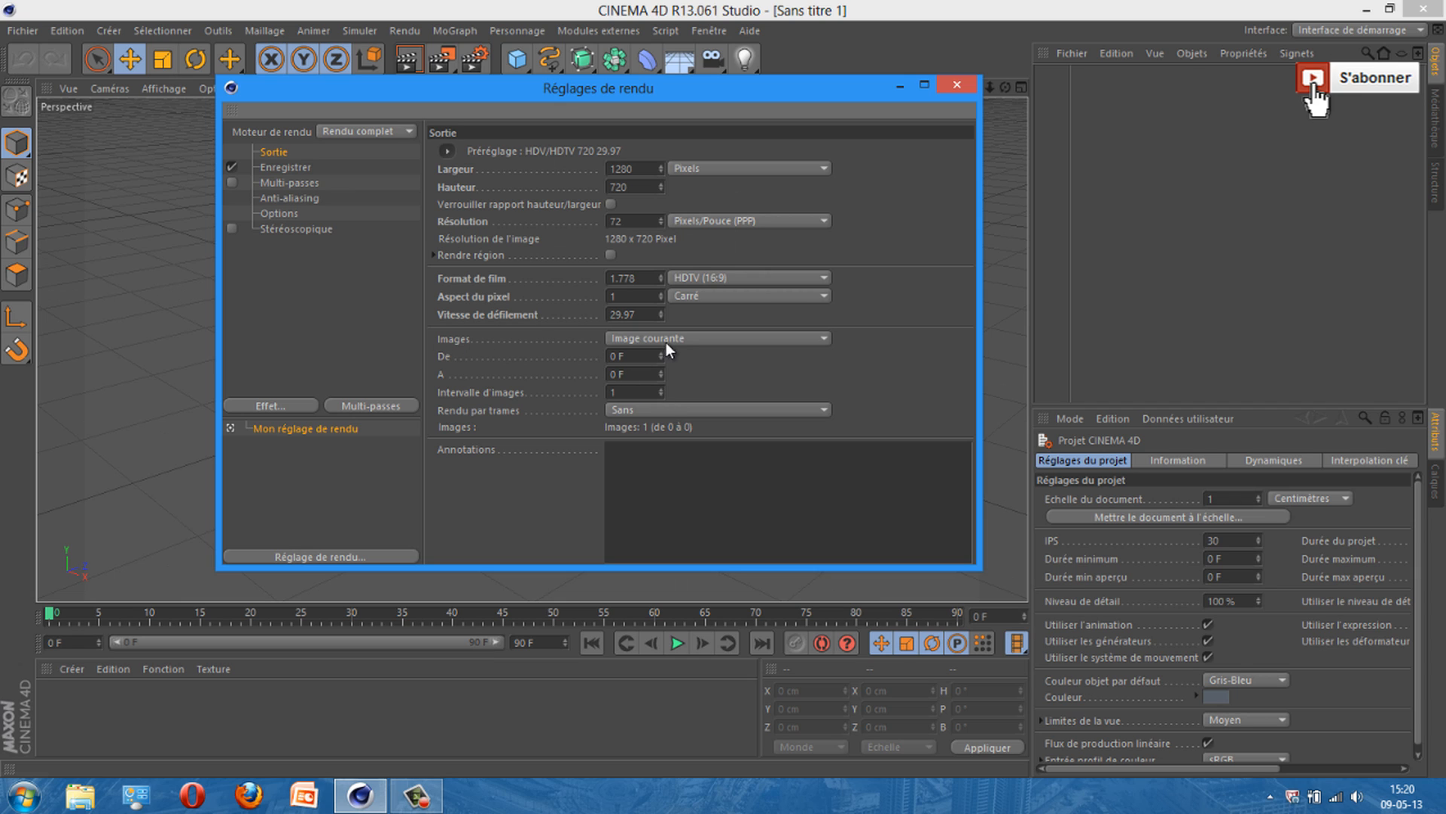
left_click(724, 340)
left_click(665, 395)
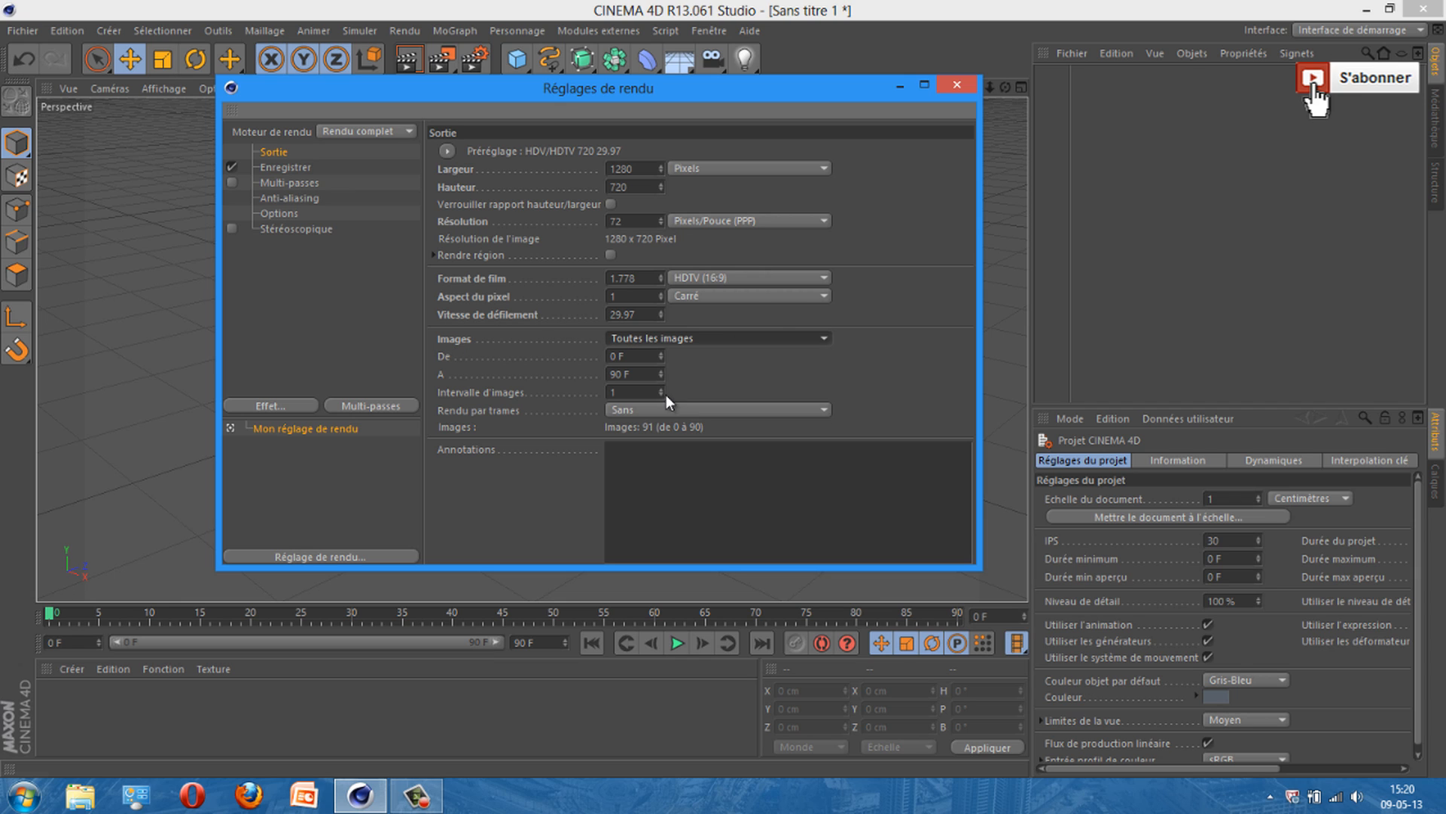
Step: Set the render to save on the desktop as "intro tuto" in Film AVI format
left_click(285, 169)
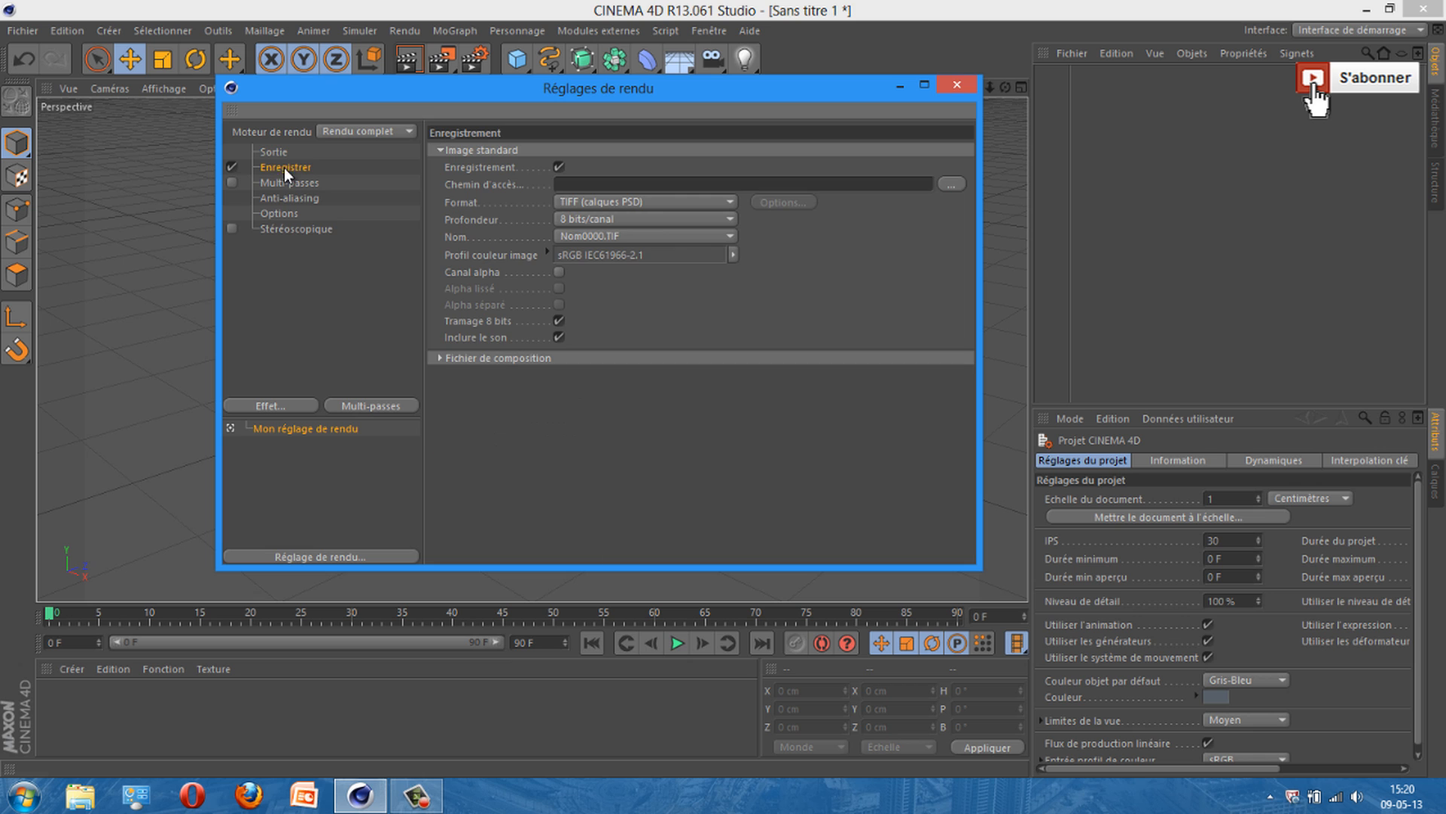
left_click(951, 184)
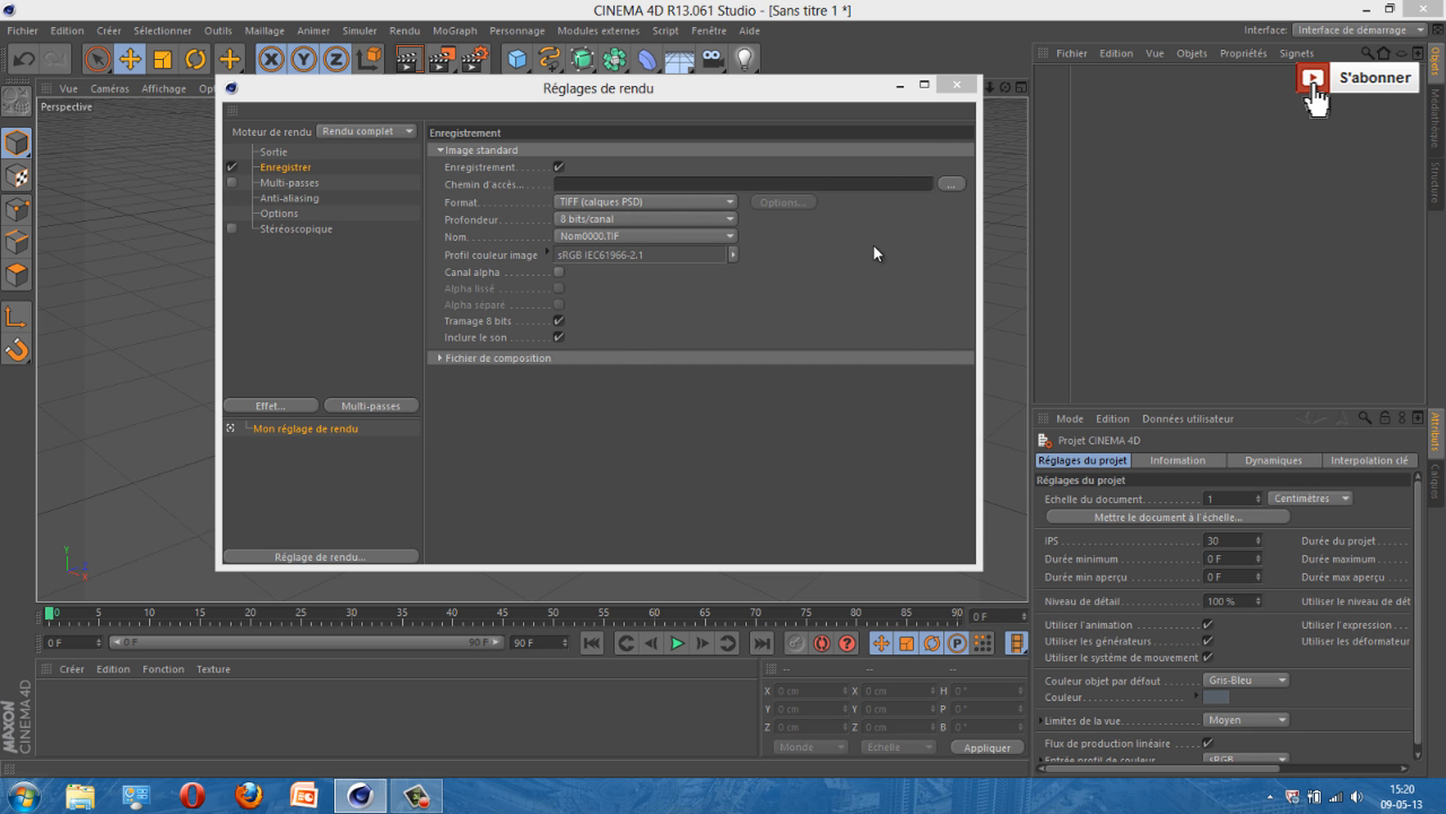
left_click_drag(581, 115, 673, 136)
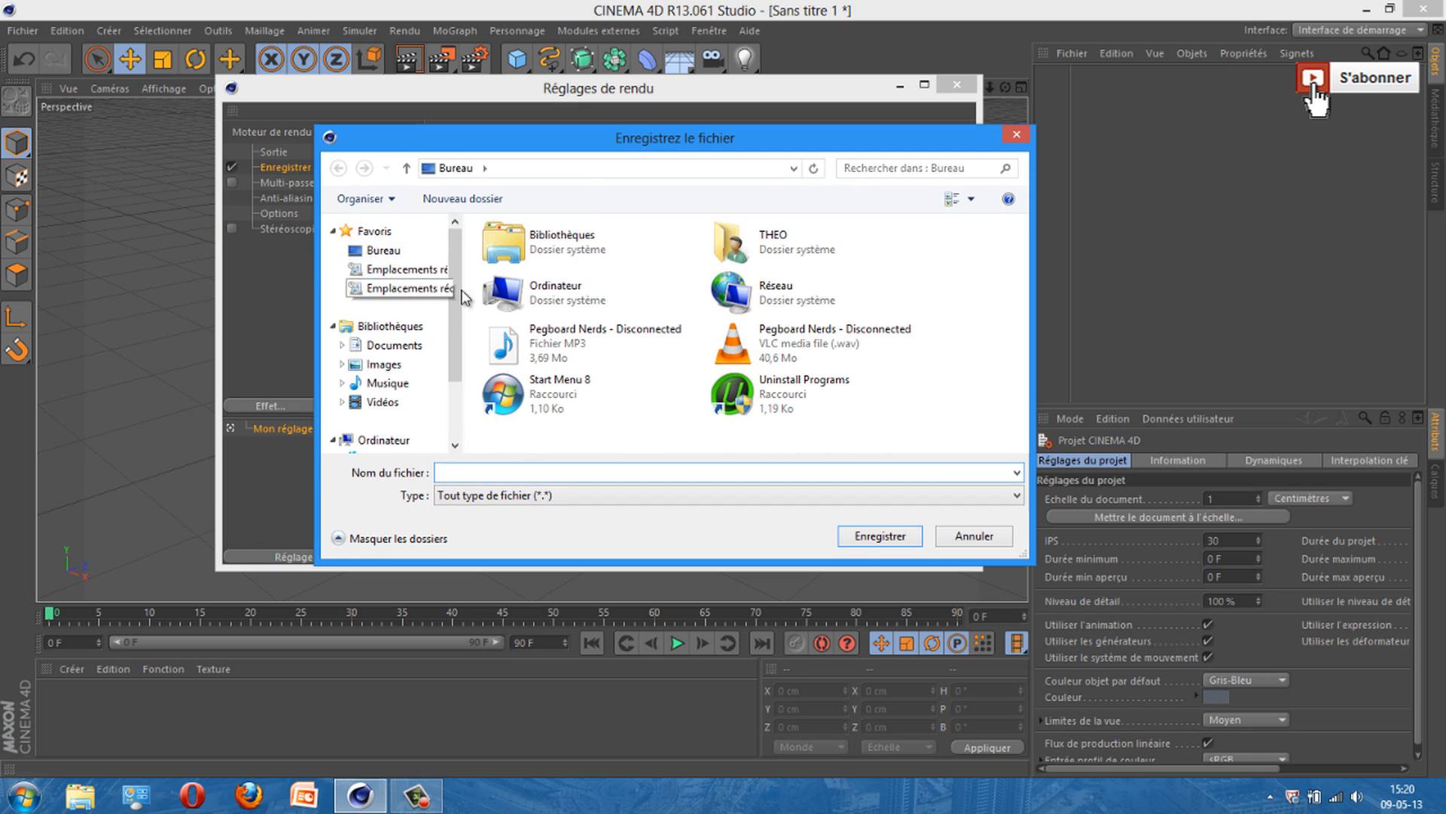
left_click(498, 473)
type("intro tuto")
left_click(840, 535)
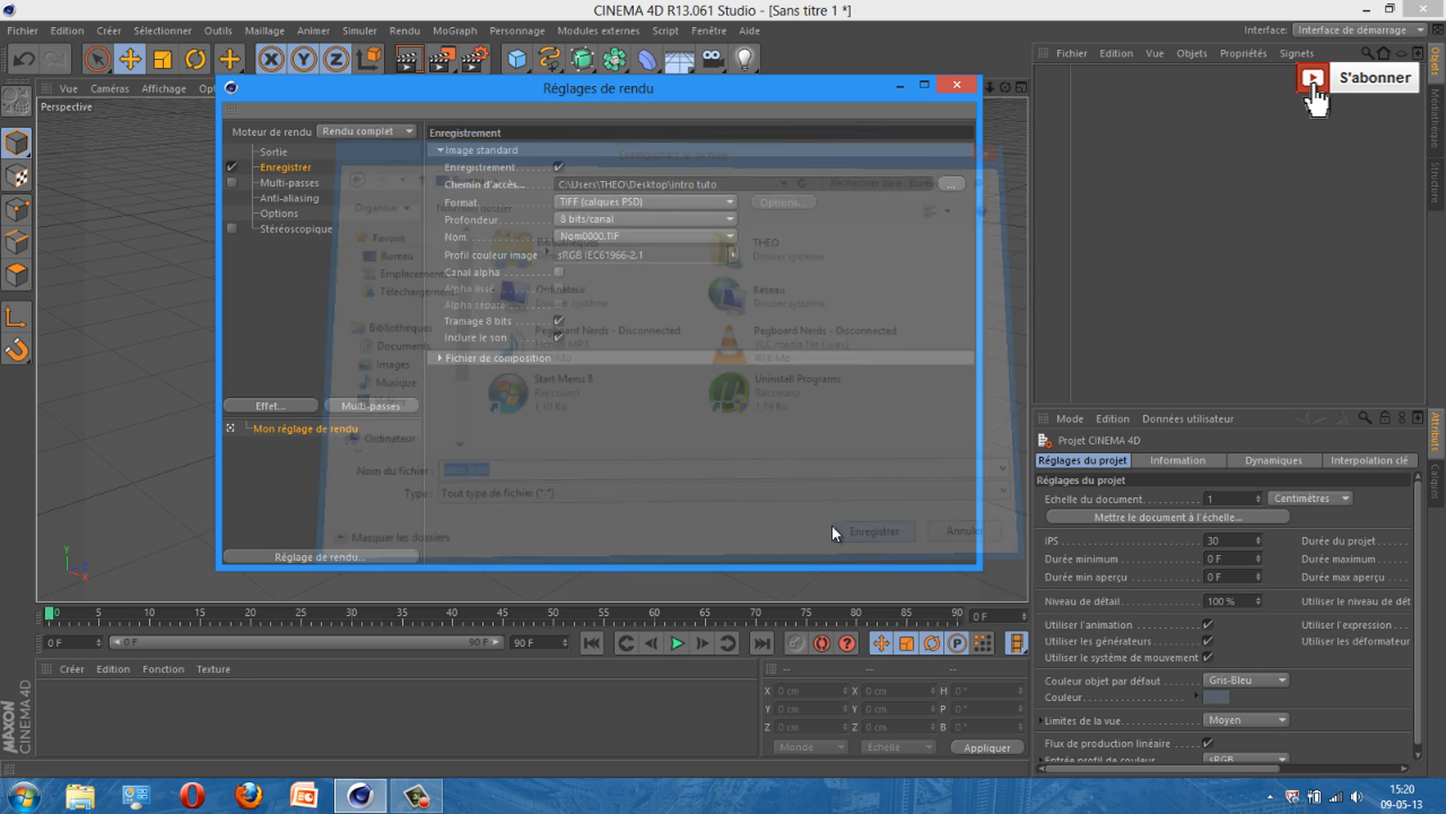
left_click(609, 201)
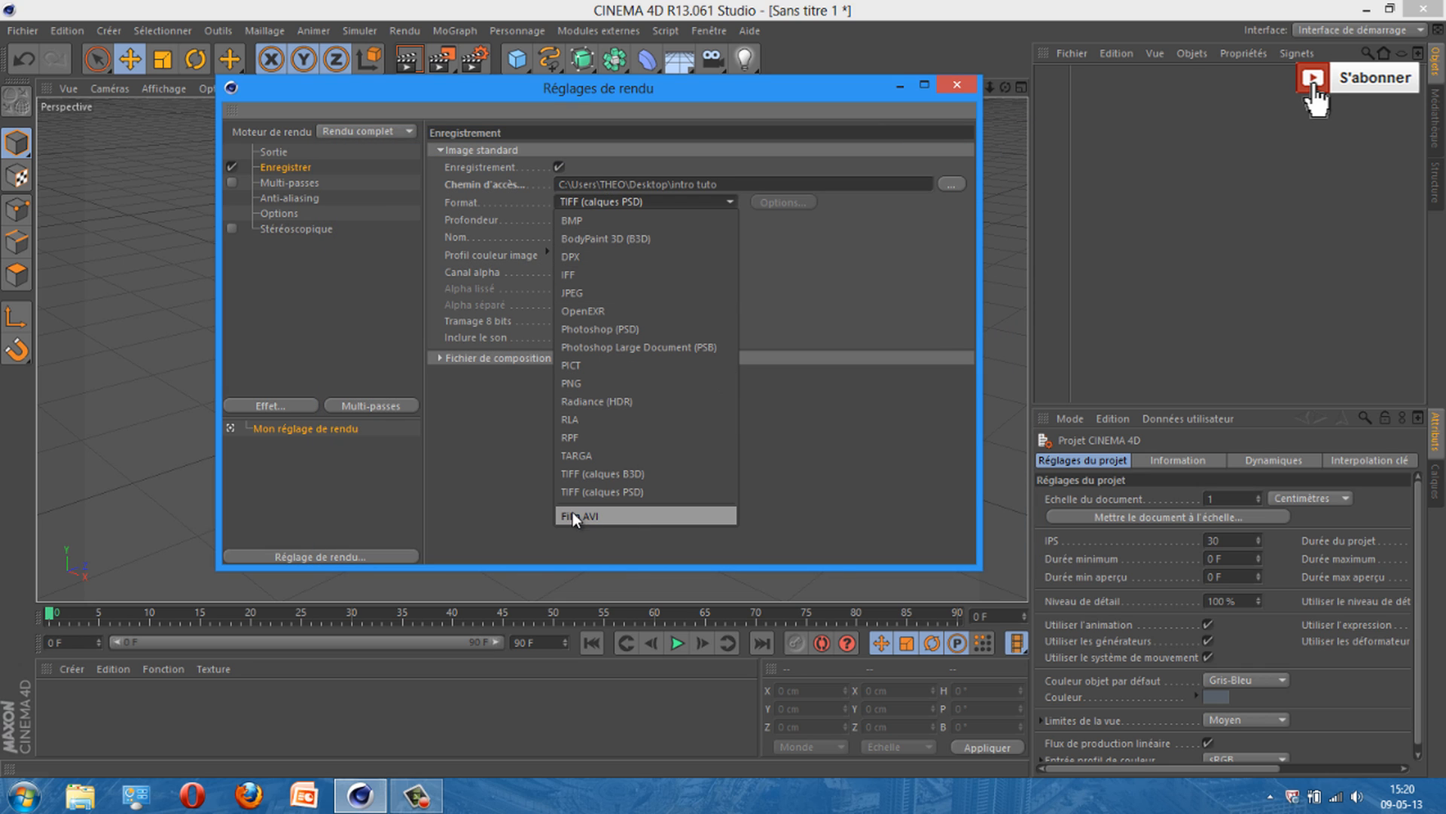
left_click(627, 515)
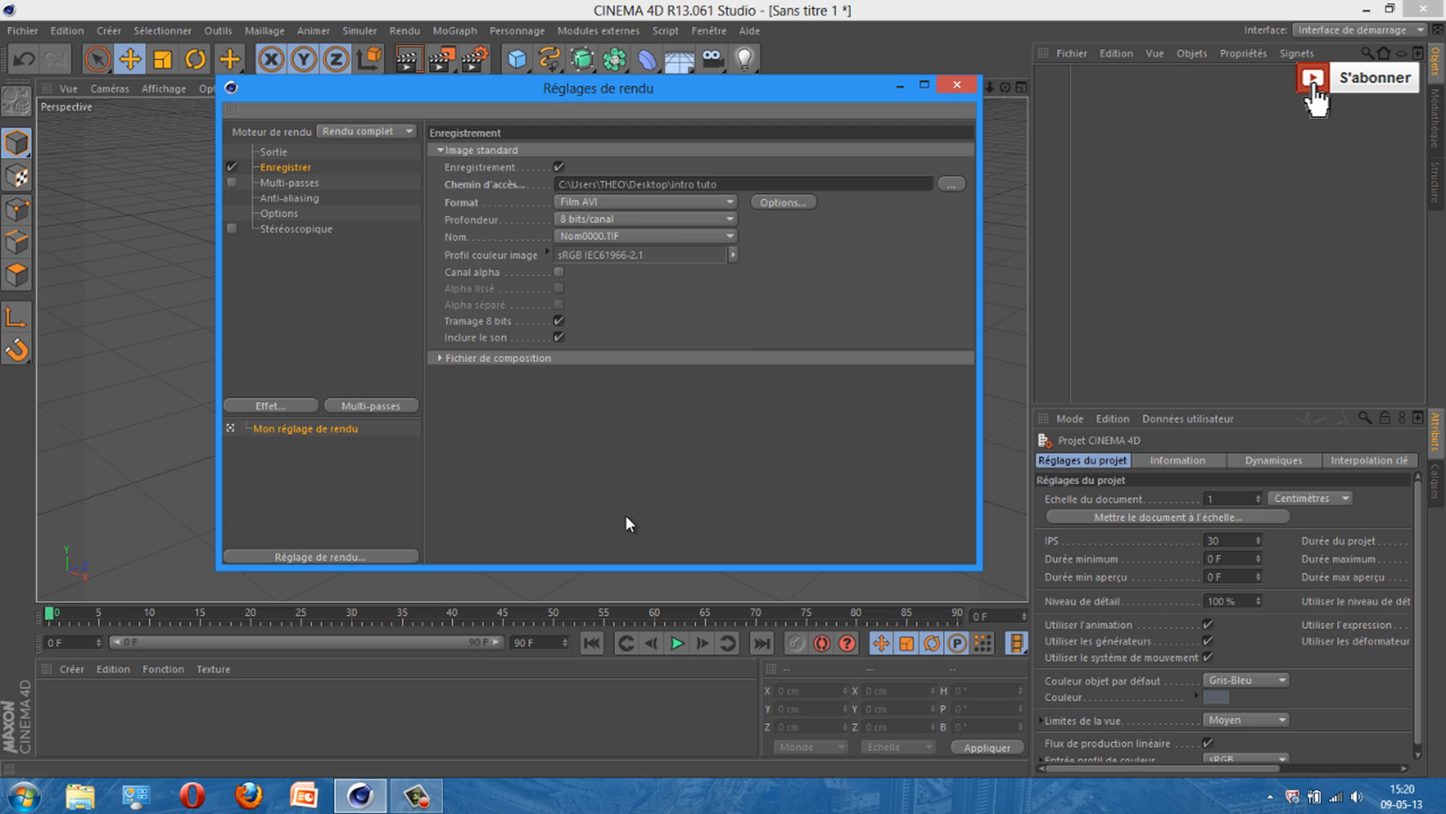
Step: Set the render's anti-aliasing to Au mieux with a maximum level of 2x2, and close the render settings
left_click(286, 183)
left_click(267, 200)
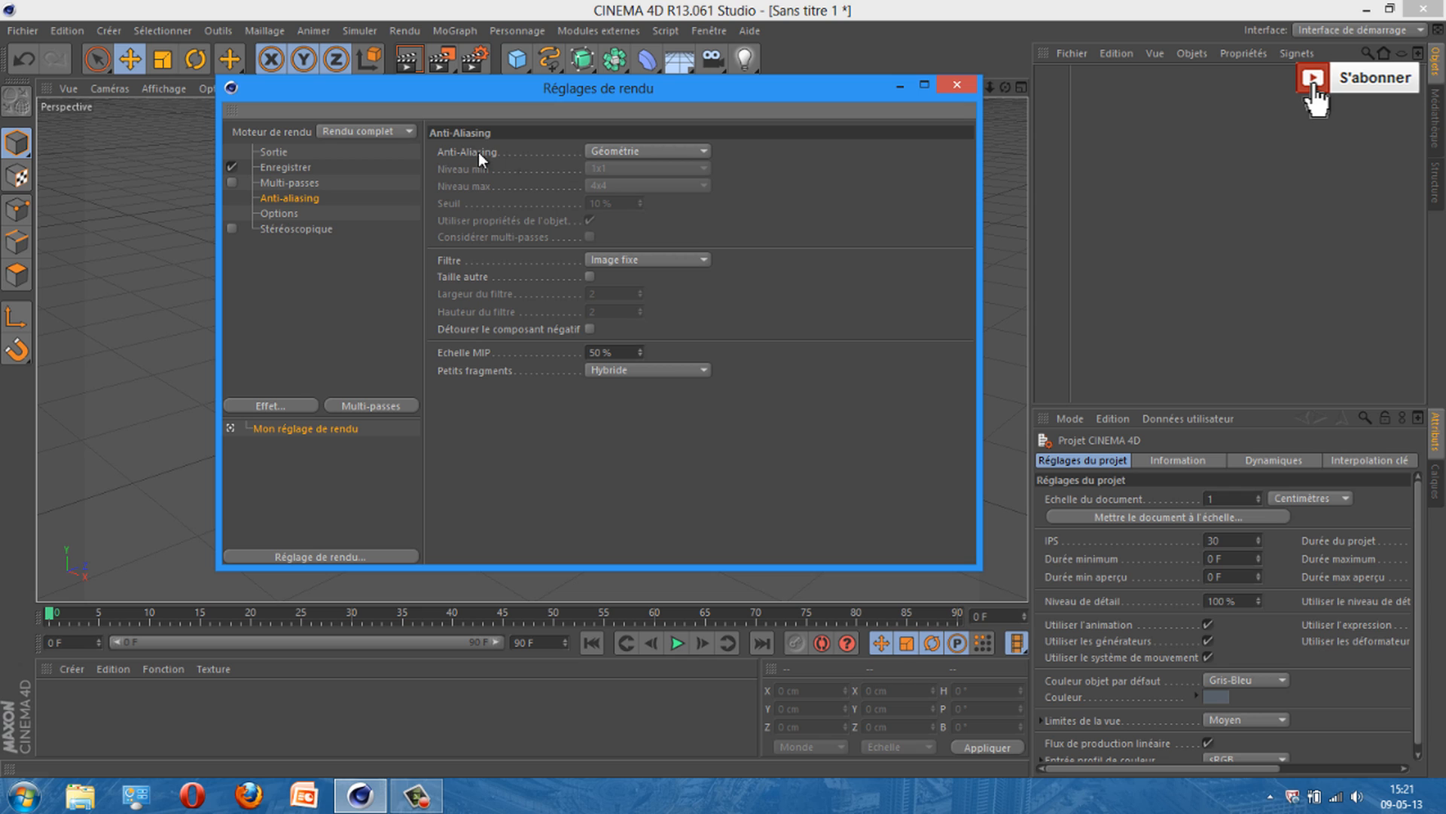
left_click(651, 151)
left_click(627, 205)
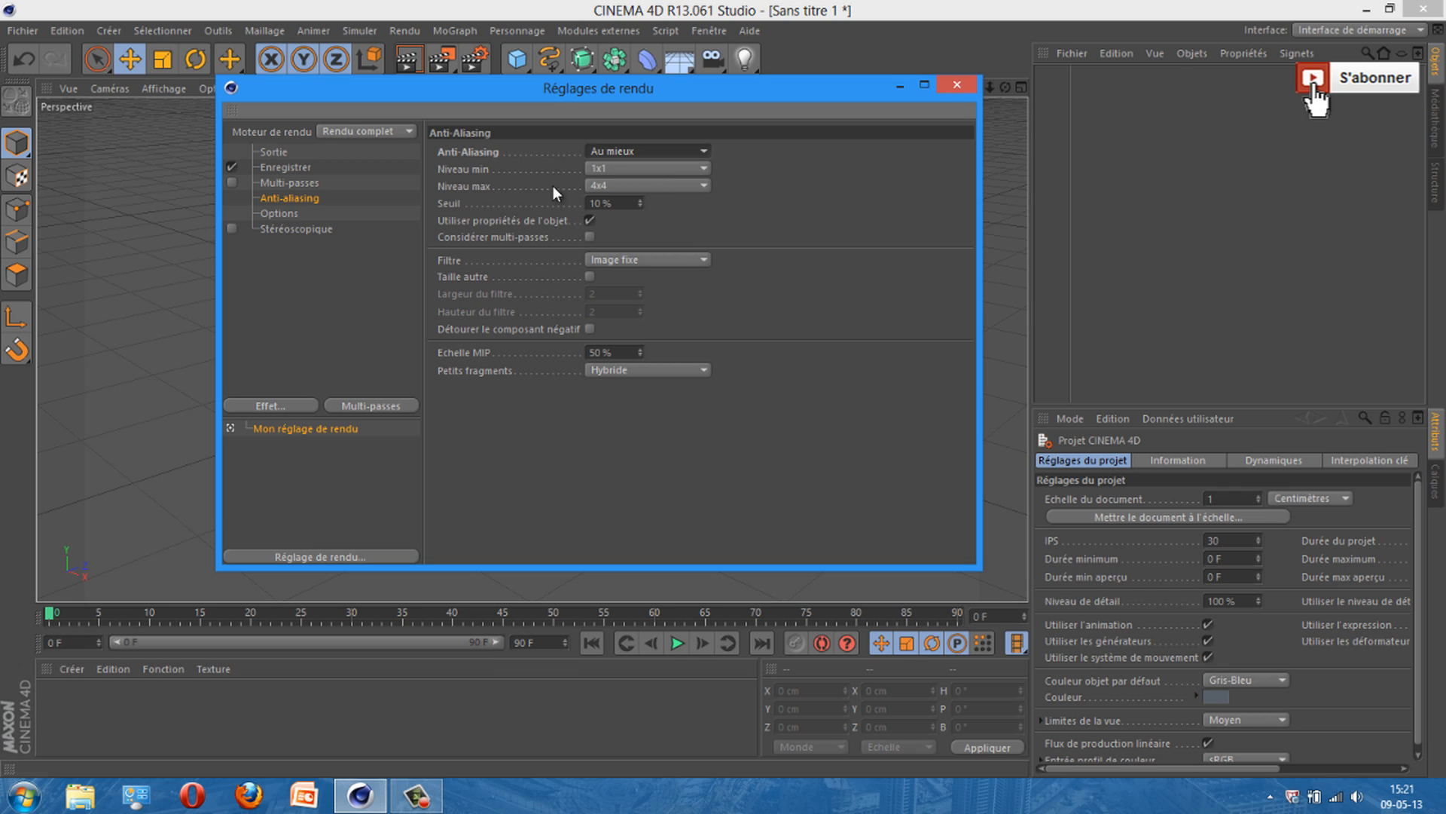
left_click(647, 186)
left_click(636, 225)
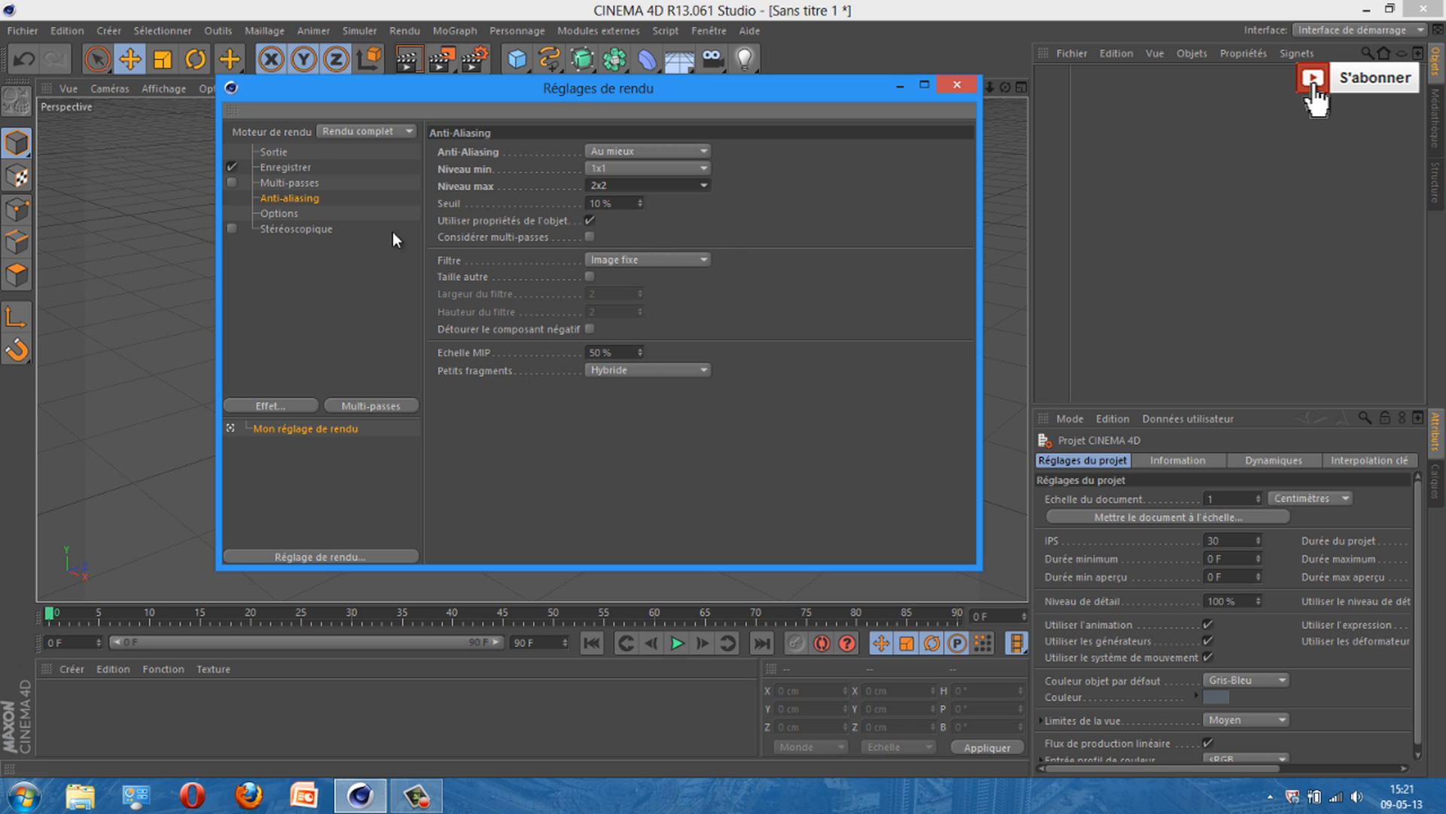
left_click(277, 215)
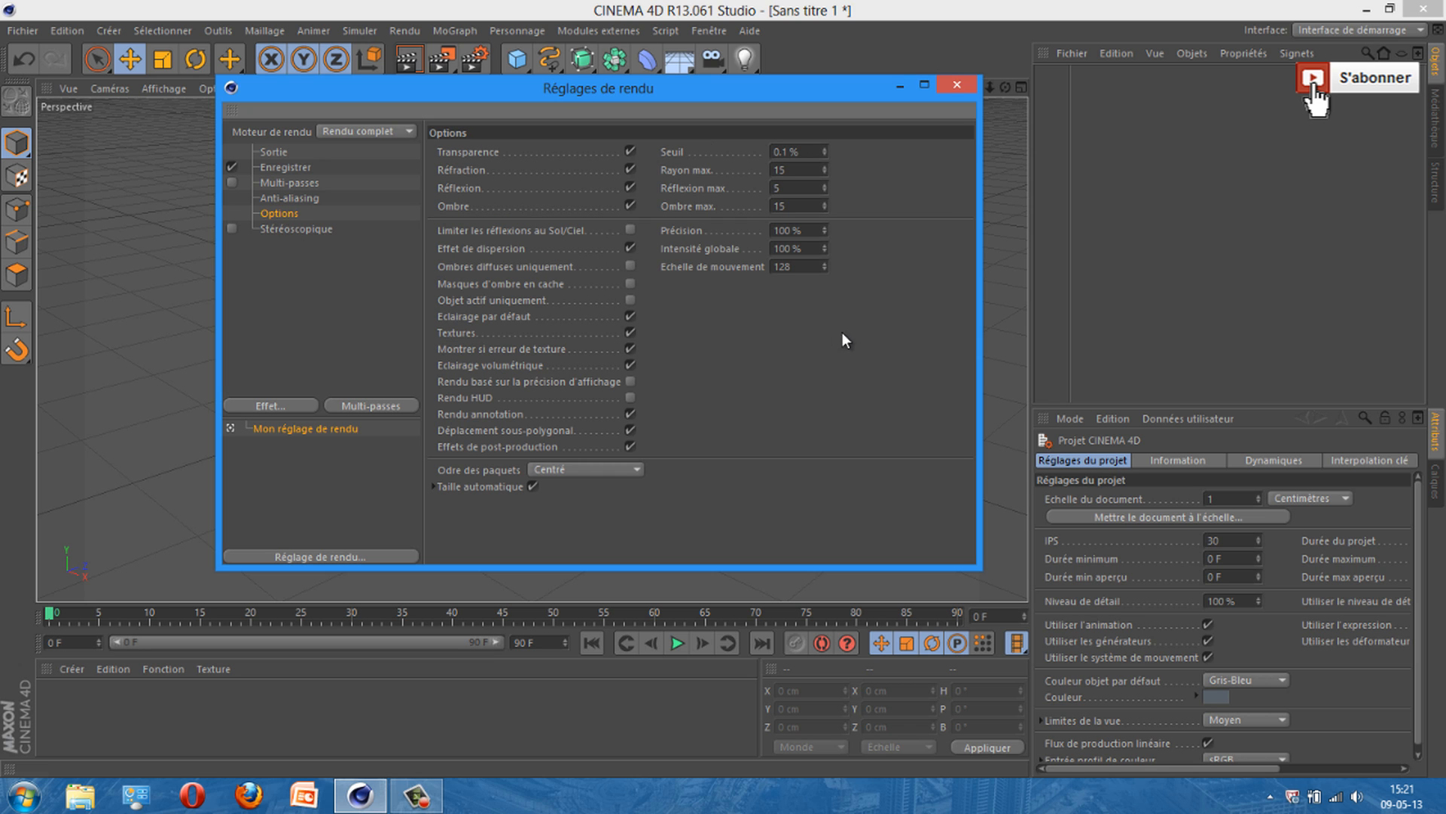
left_click(957, 85)
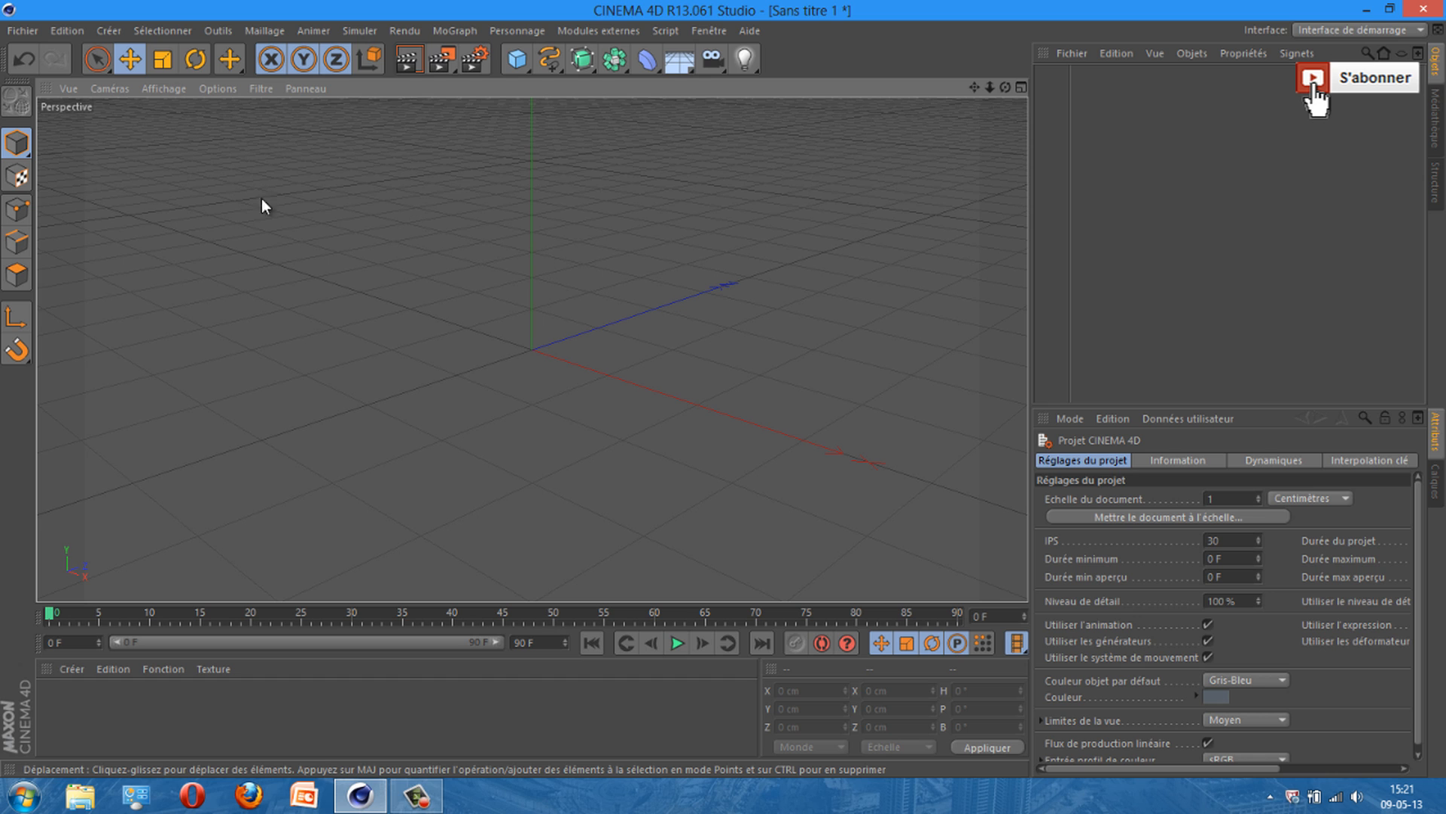
Step: Add a floor object (Sol) and a cube primitive to the scene
left_click(681, 62)
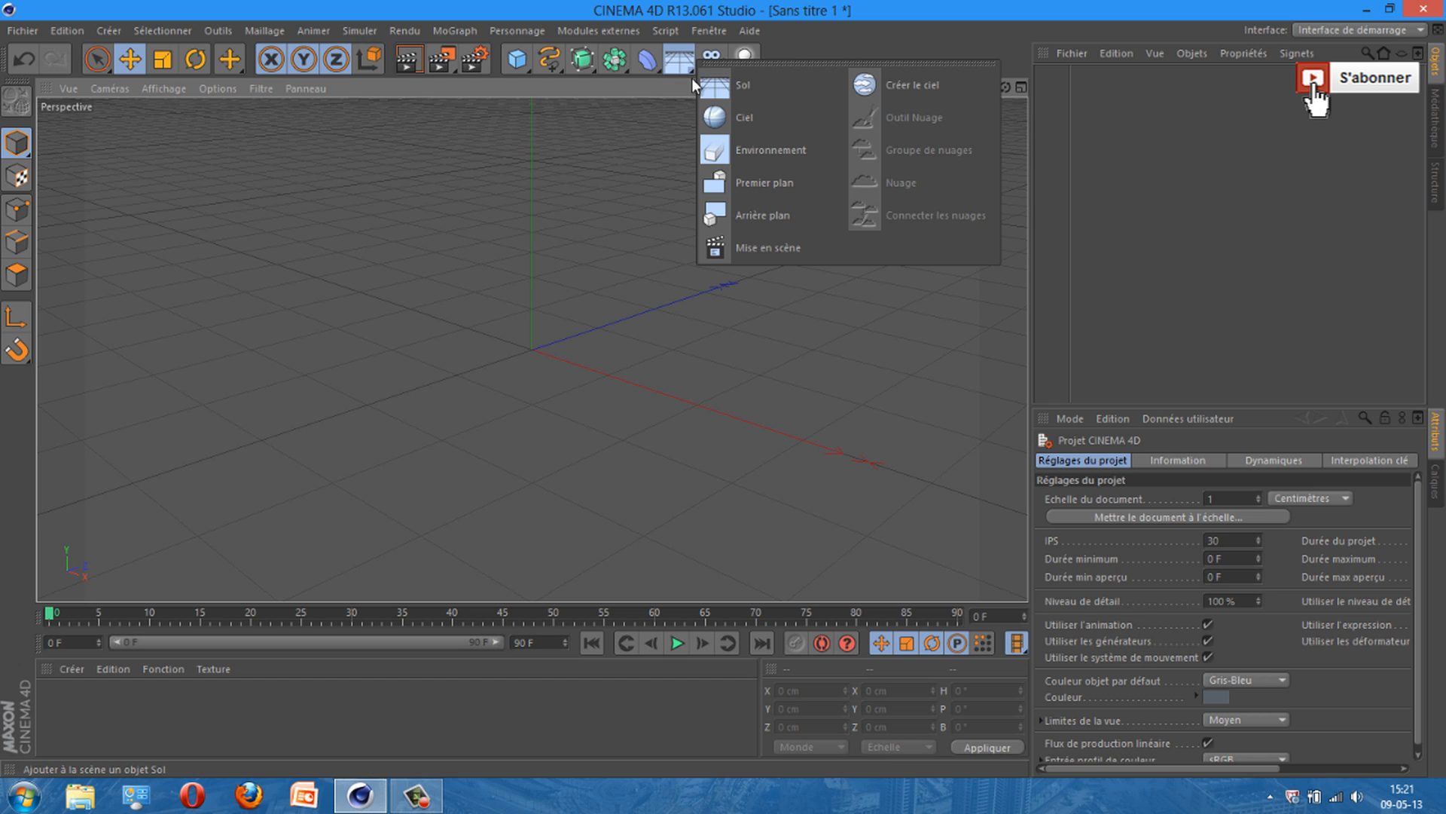
left_click(755, 85)
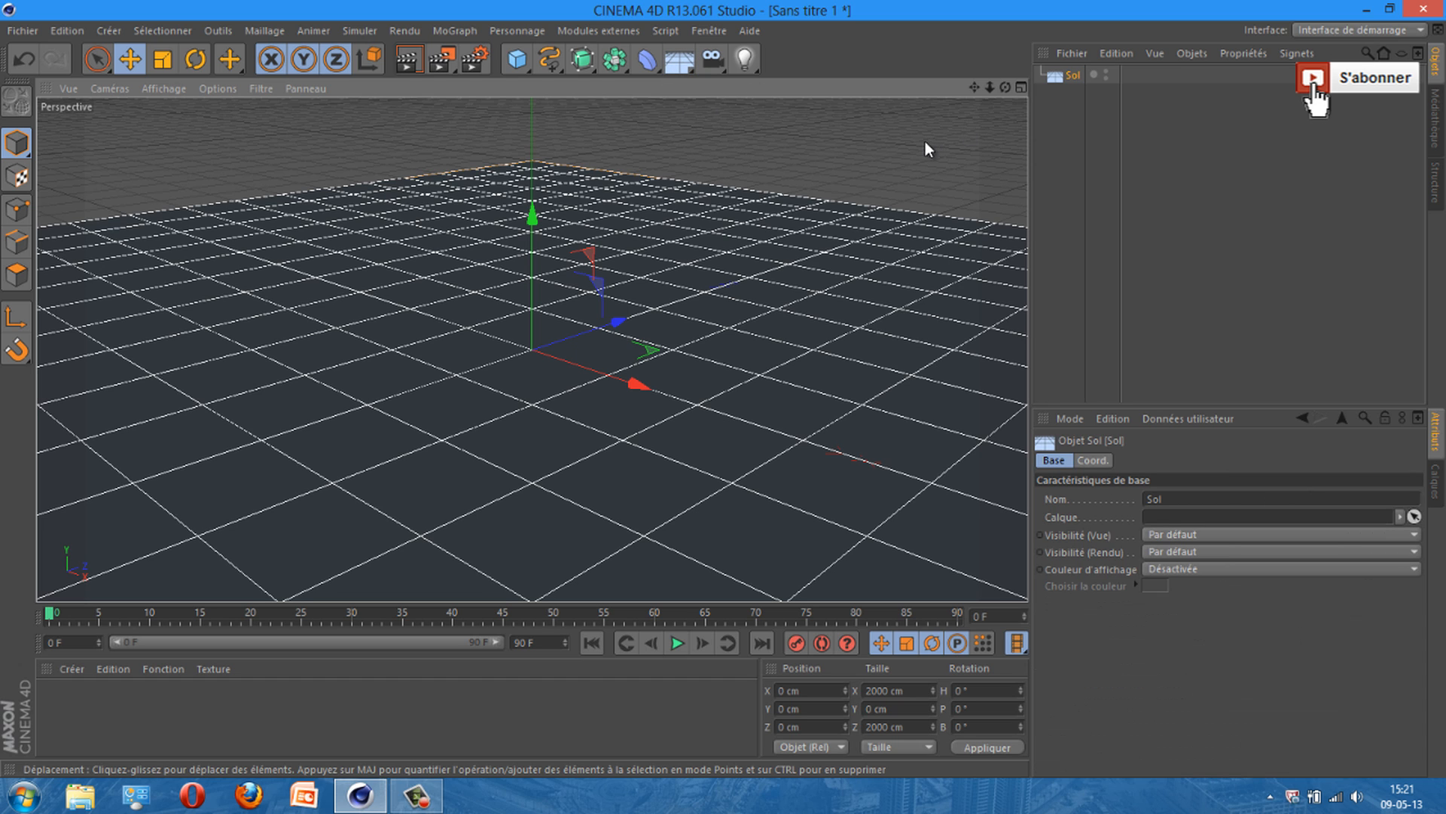
left_click(519, 62)
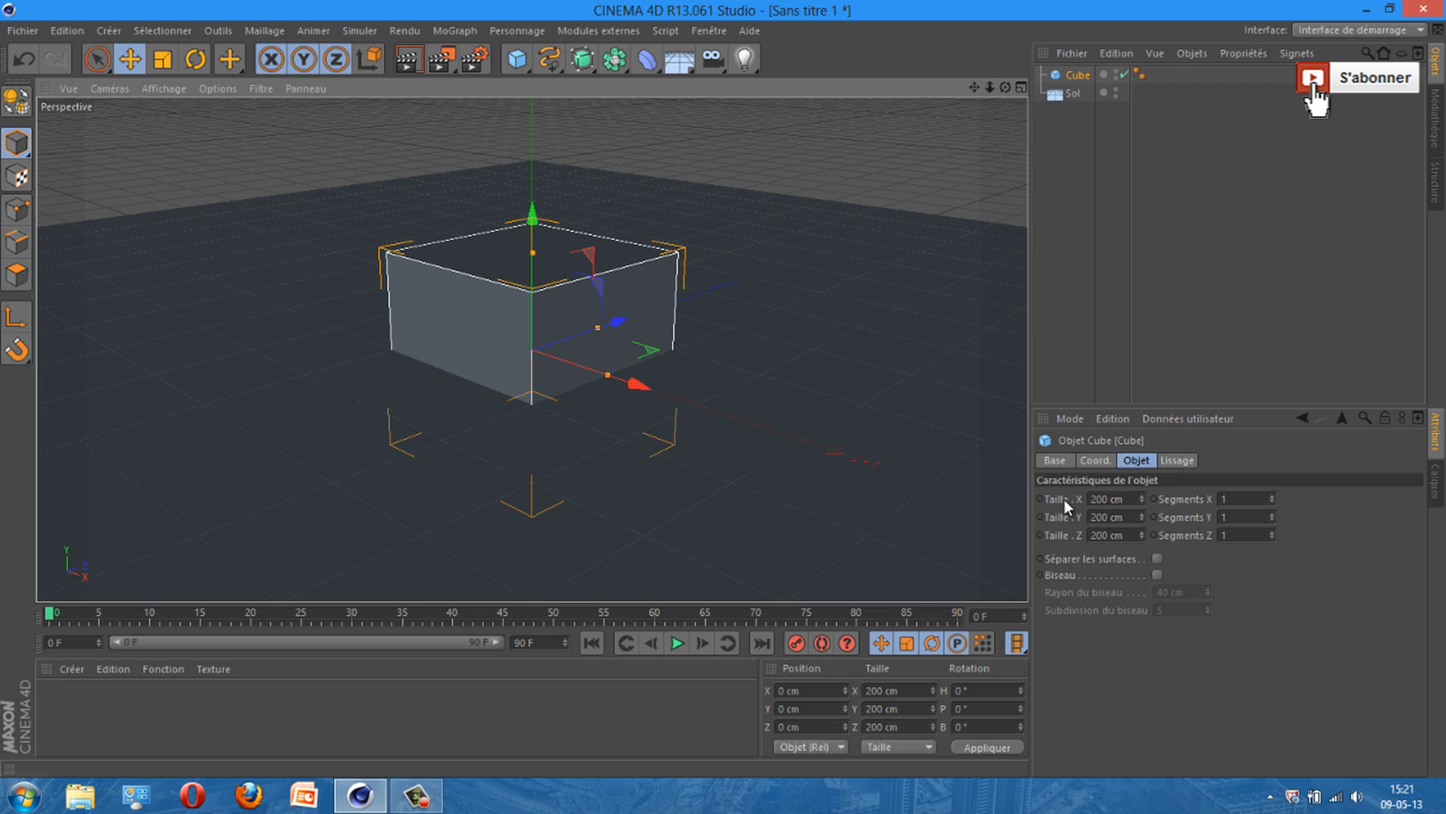
Step: Set the cube's X and Z sizes to 50 cm
left_click_drag(1101, 499, 1076, 501)
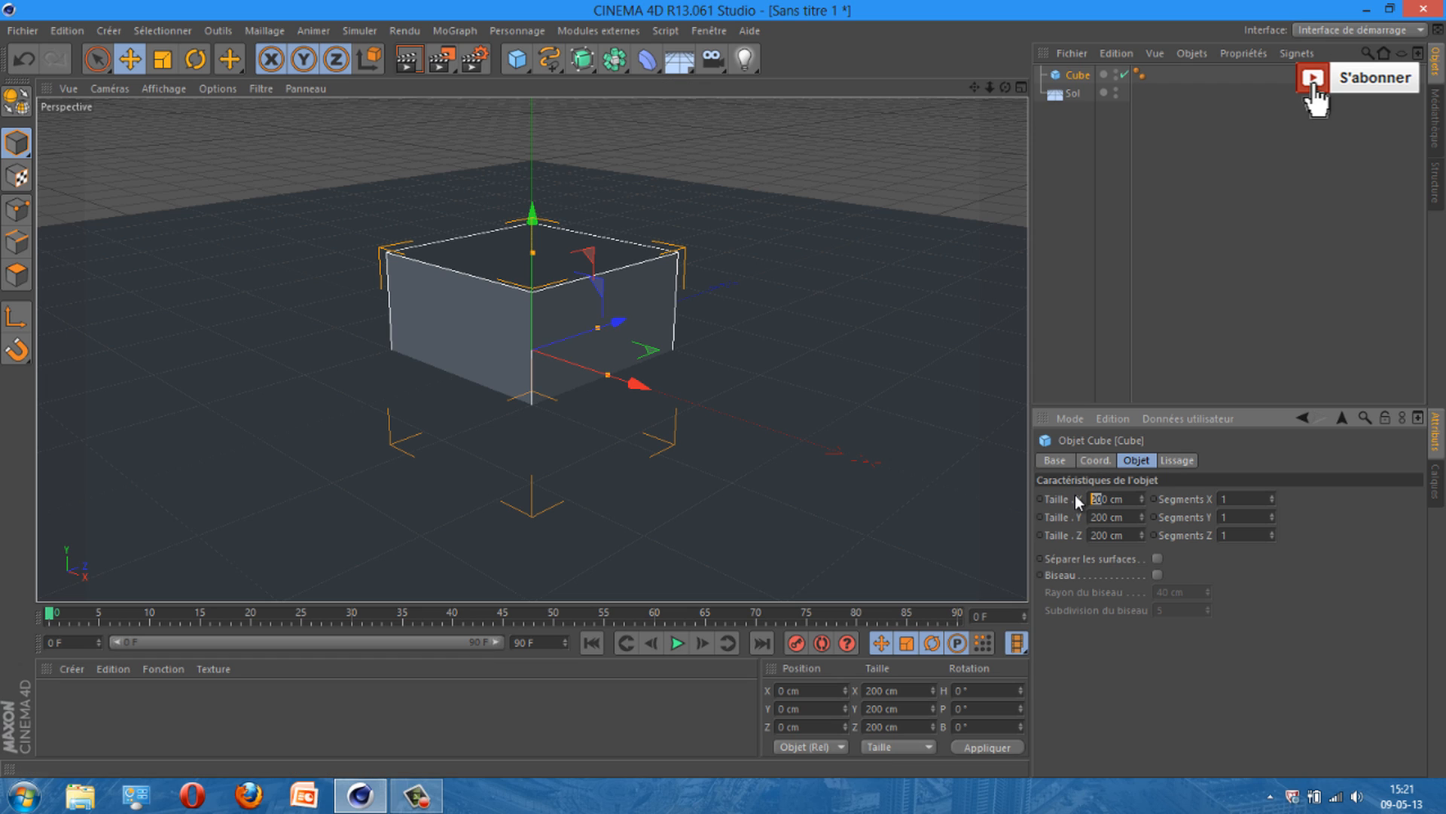
left_click(1099, 534)
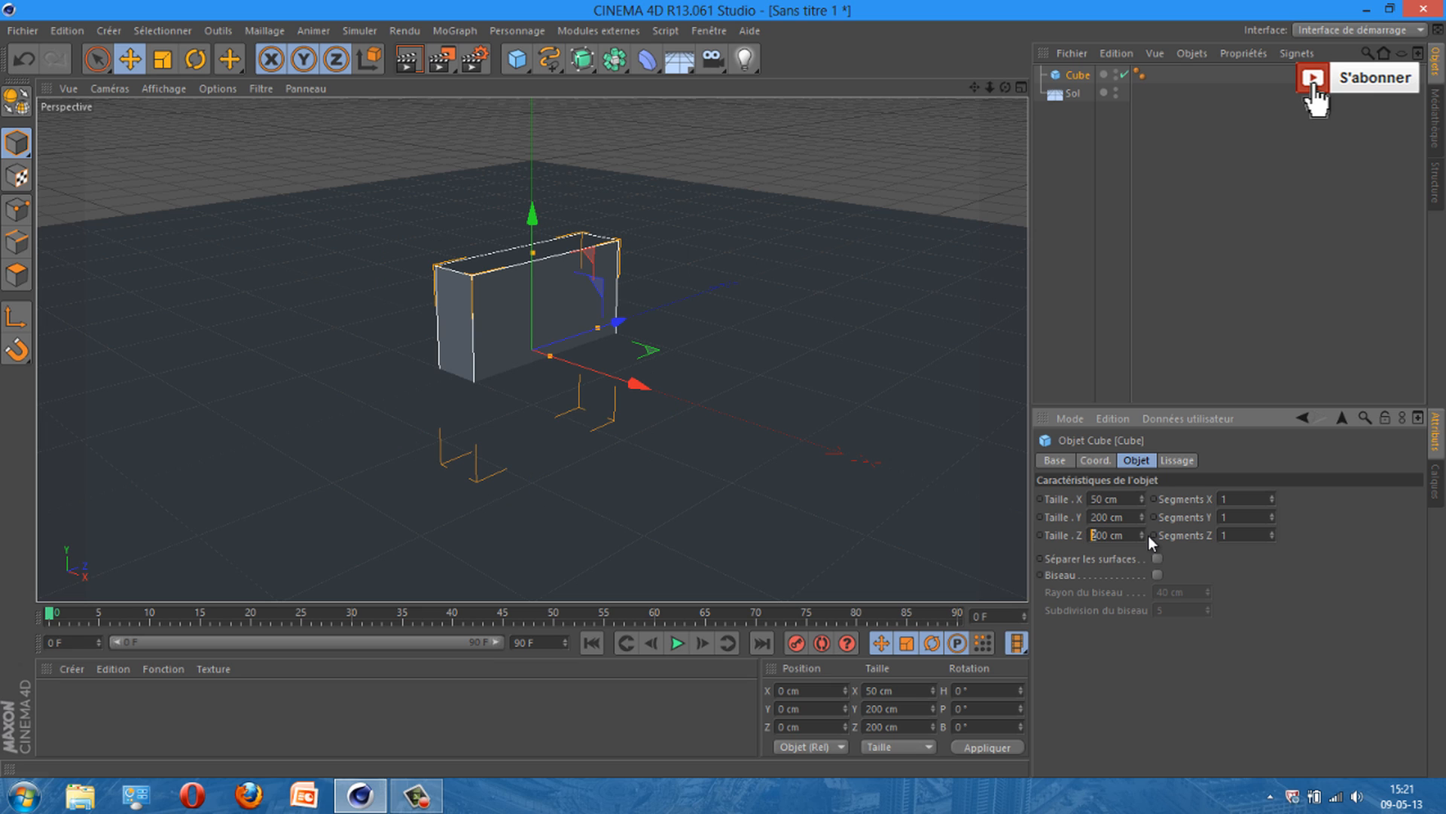
type("5")
key("Return")
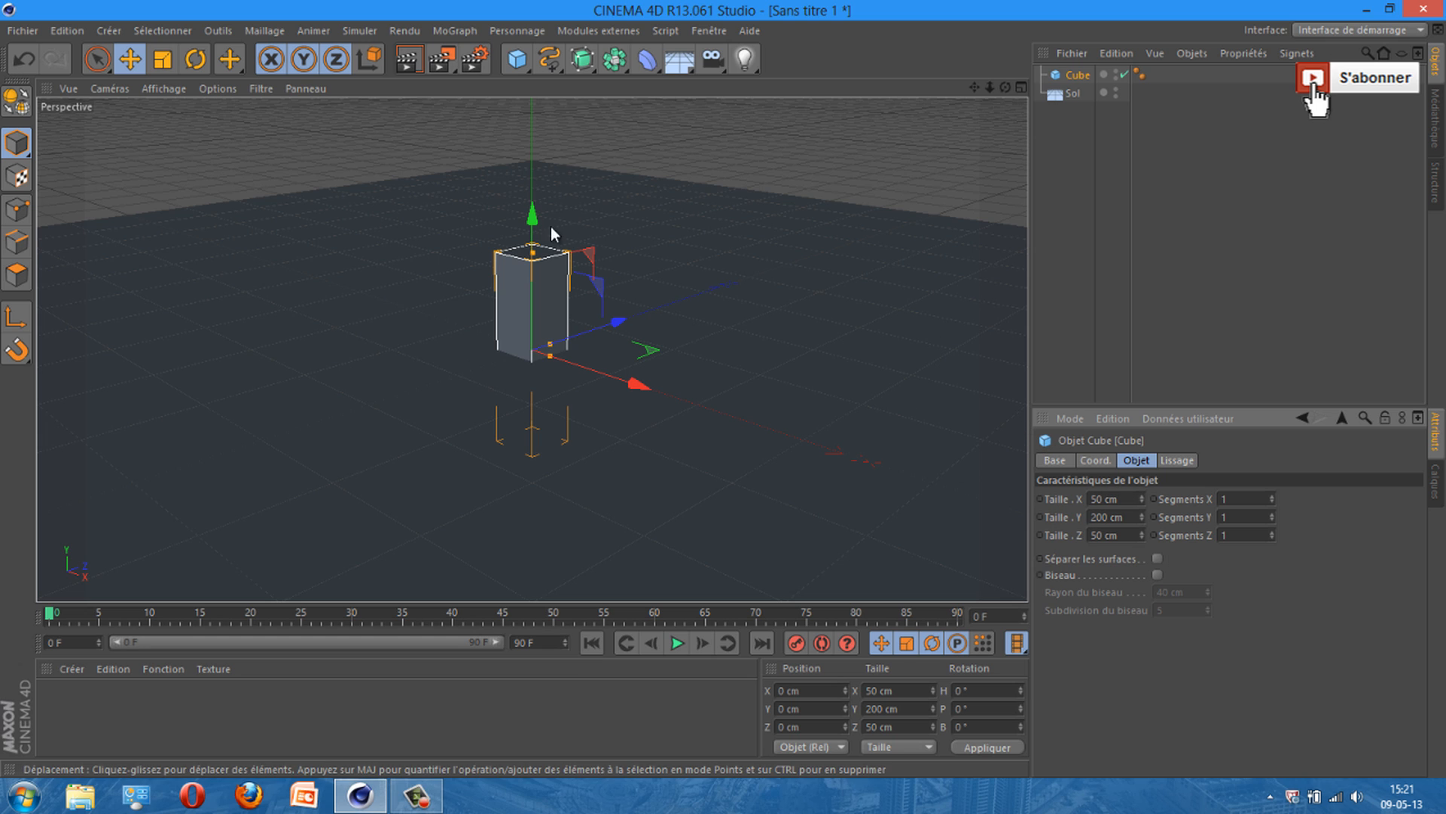
Step: Add a MoGraph Cloner object (Cloneur) to the scene
left_click(455, 30)
left_click(497, 167)
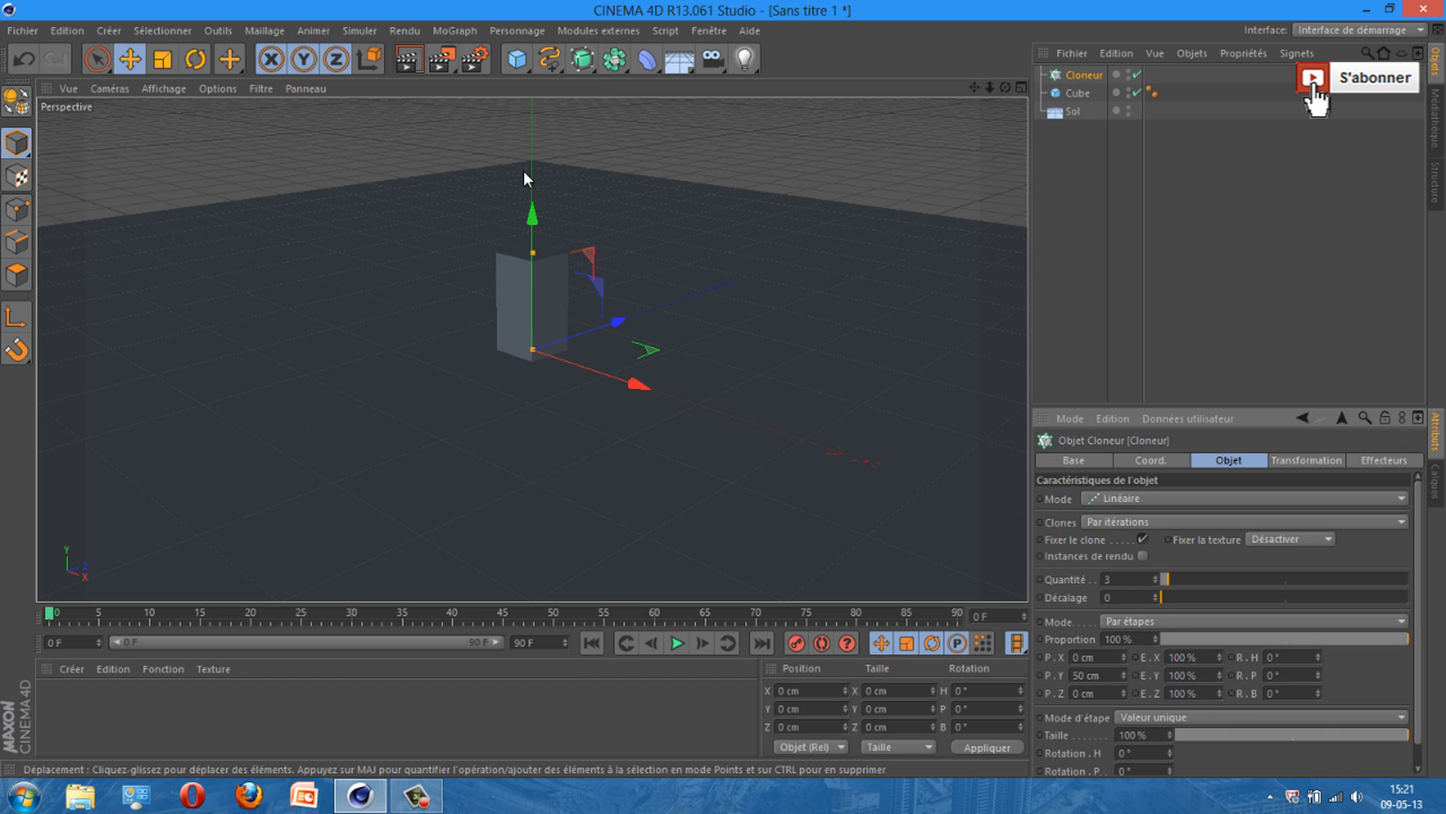
Step: Nest the cube under the Cloneur and set the cloner's mode to Répartition sur une grille
left_click_drag(1080, 93, 1082, 76)
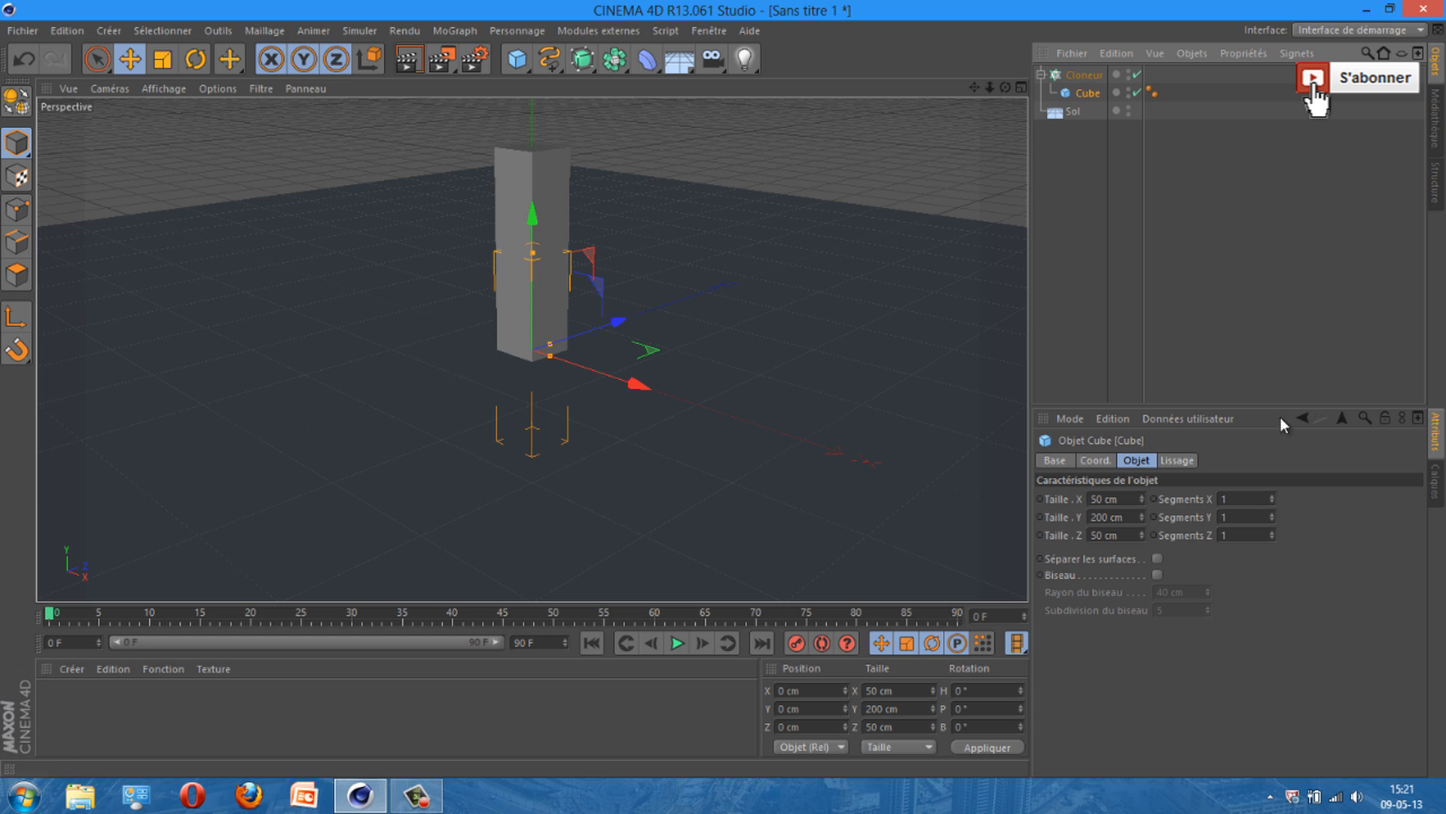
left_click(1083, 76)
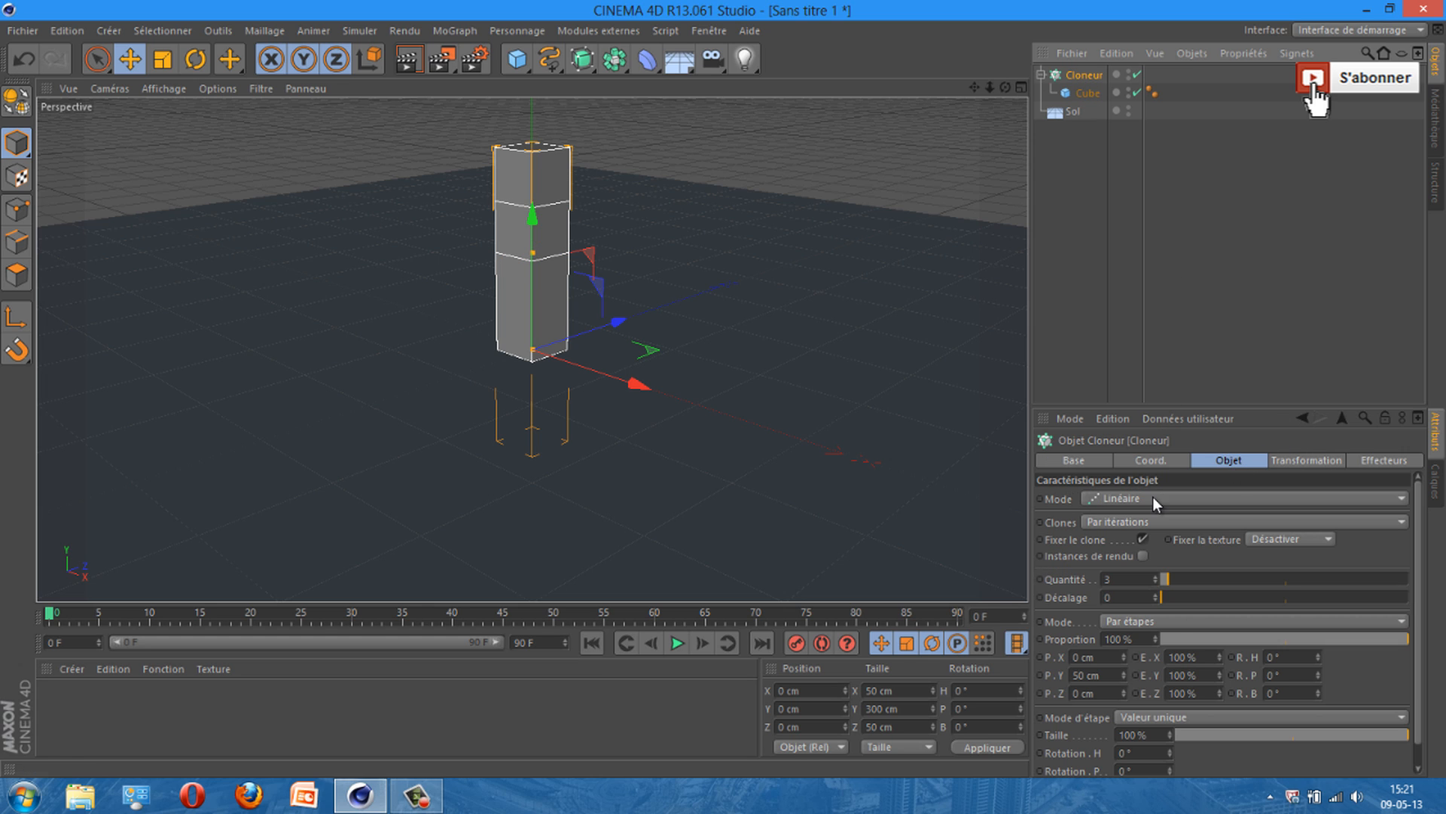
left_click(1126, 499)
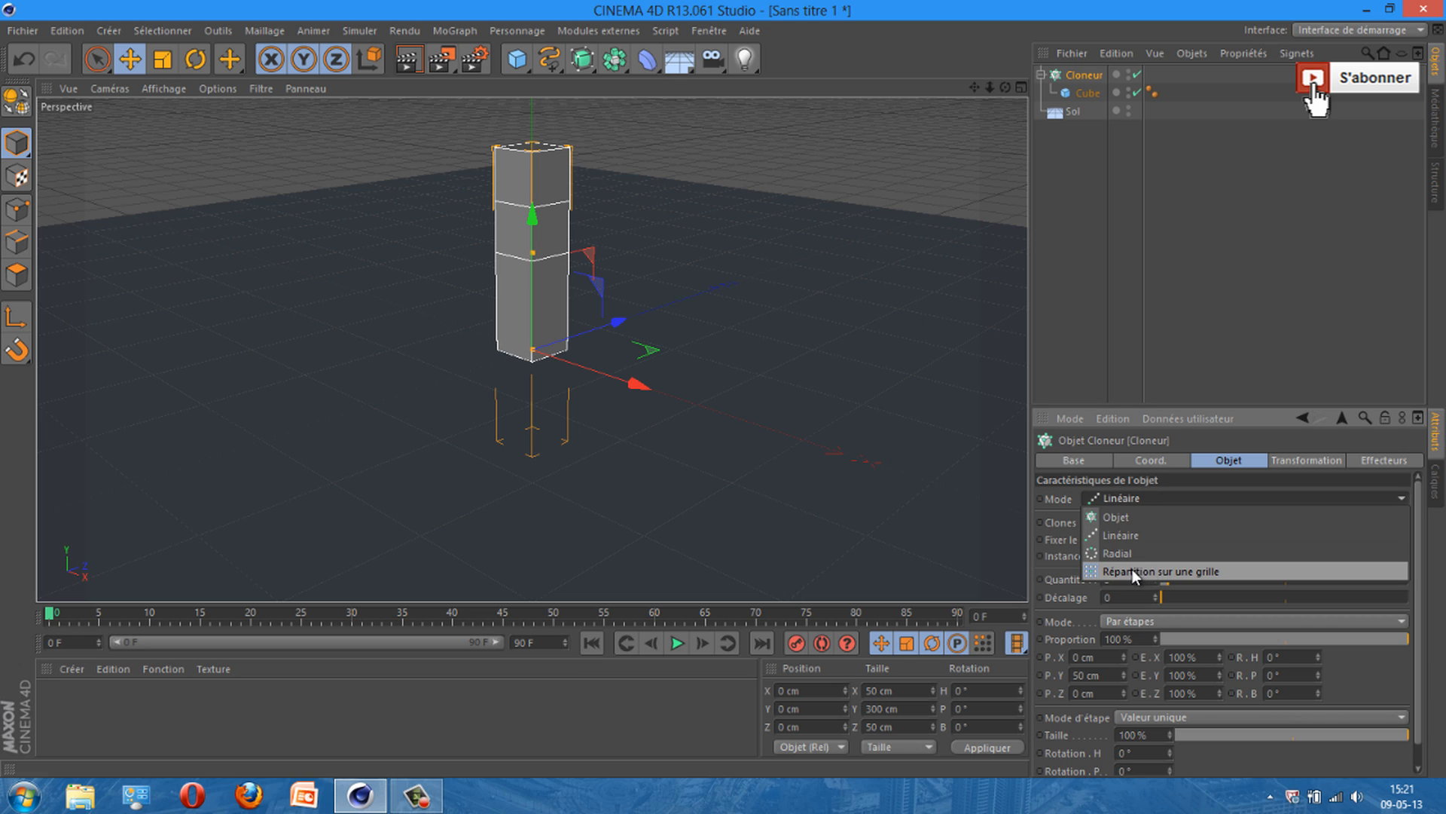
left_click(1192, 571)
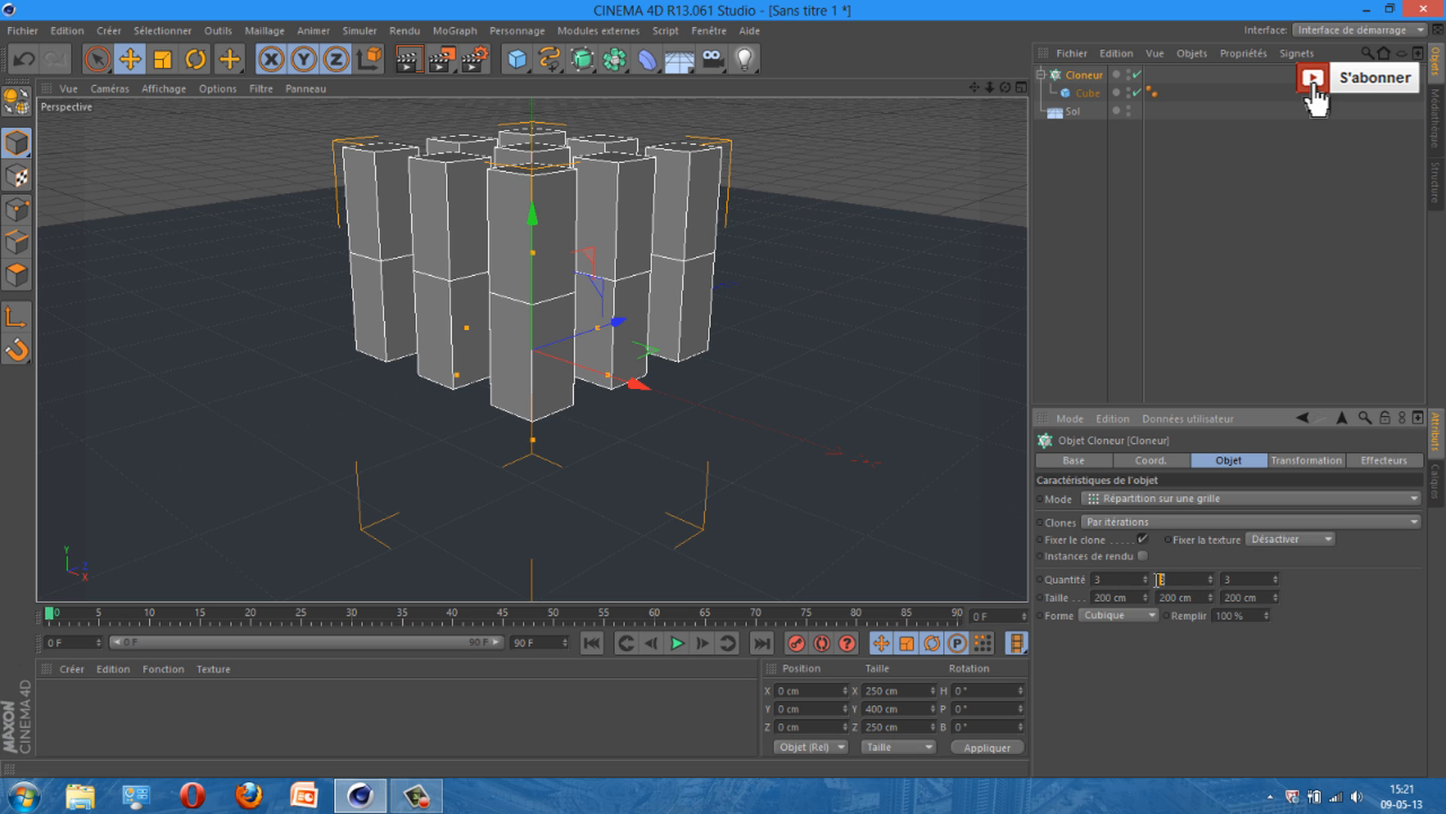
Step: Set the cloner's grid quantities to 13 in X, 1 in Y and 2 in Z
left_click(1210, 583)
left_click(1210, 583)
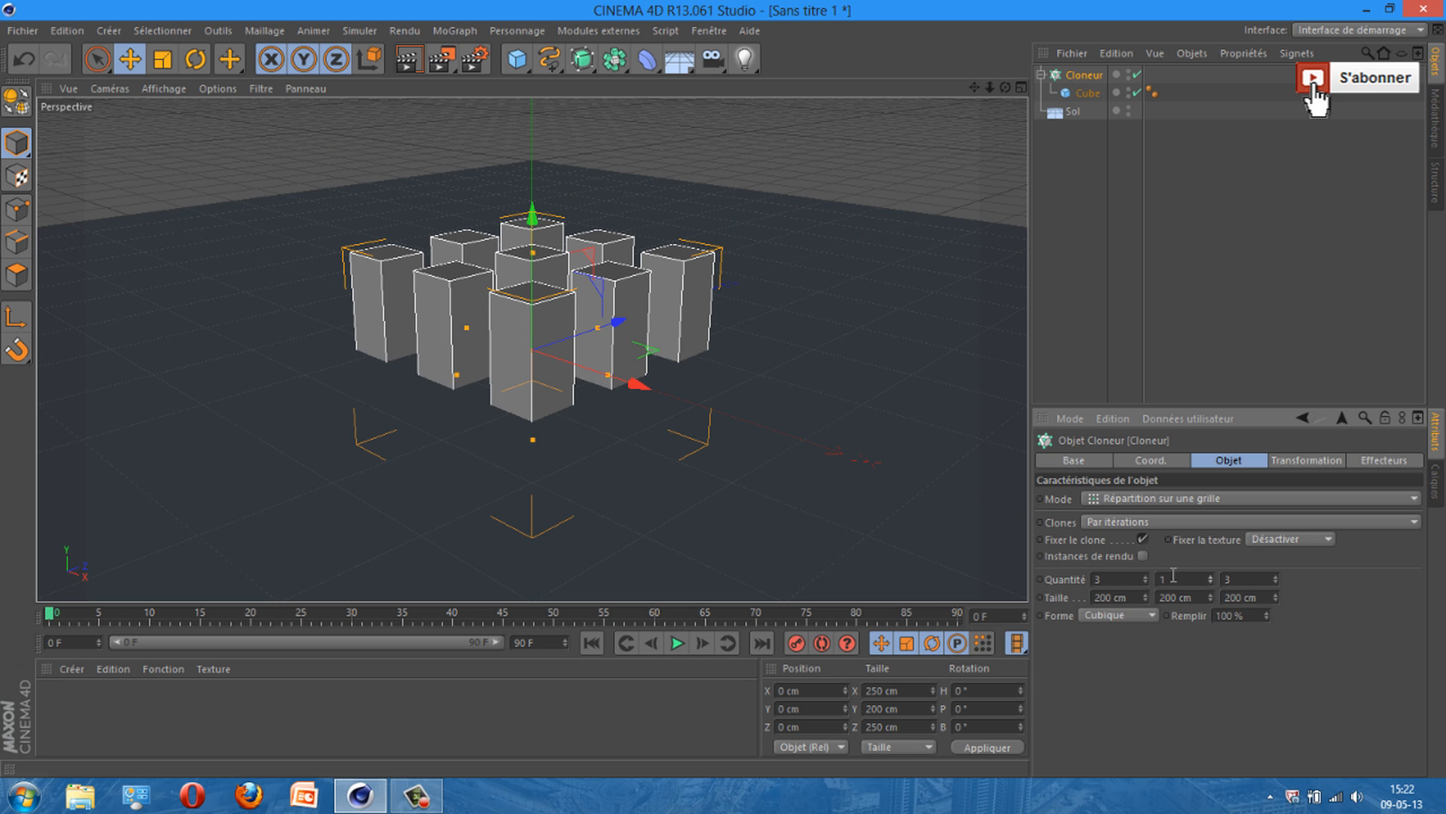
double_click(1242, 579)
type("2")
key("Return")
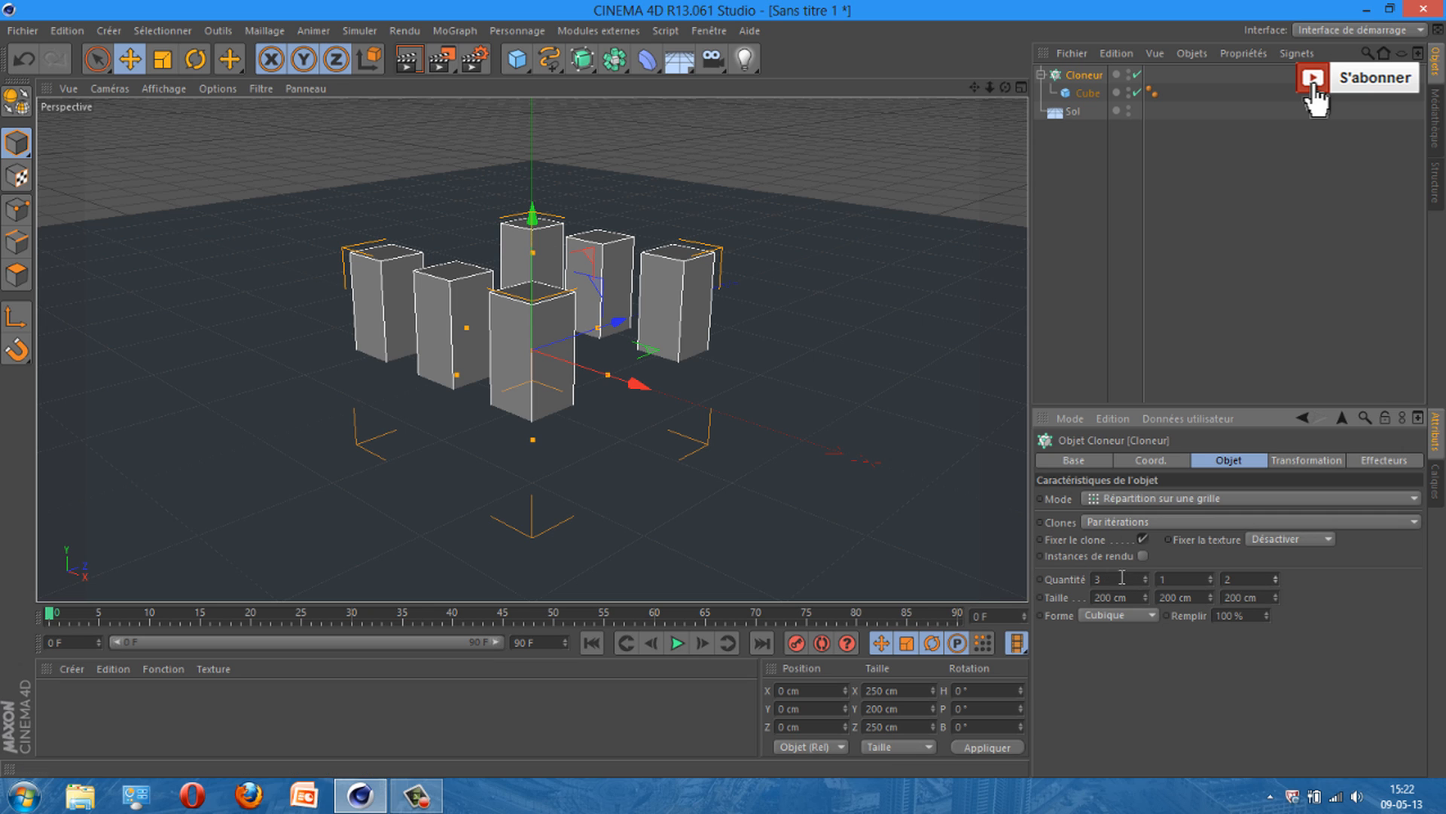
double_click(1096, 579)
left_click_drag(1005, 88, 723, 388)
left_click_drag(1145, 579, 1145, 577)
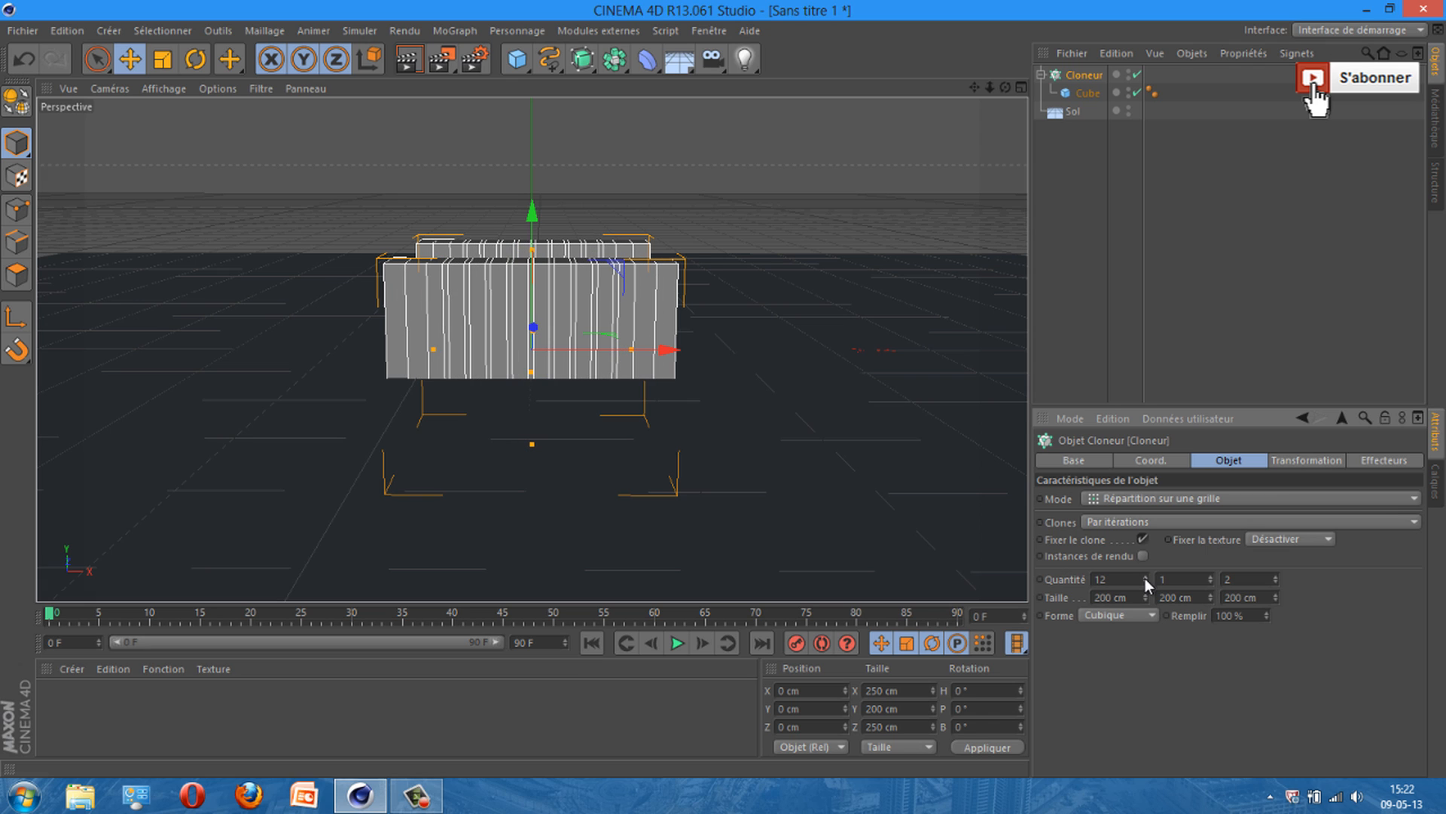
left_click(1145, 577)
left_click(1145, 577)
left_click(1145, 576)
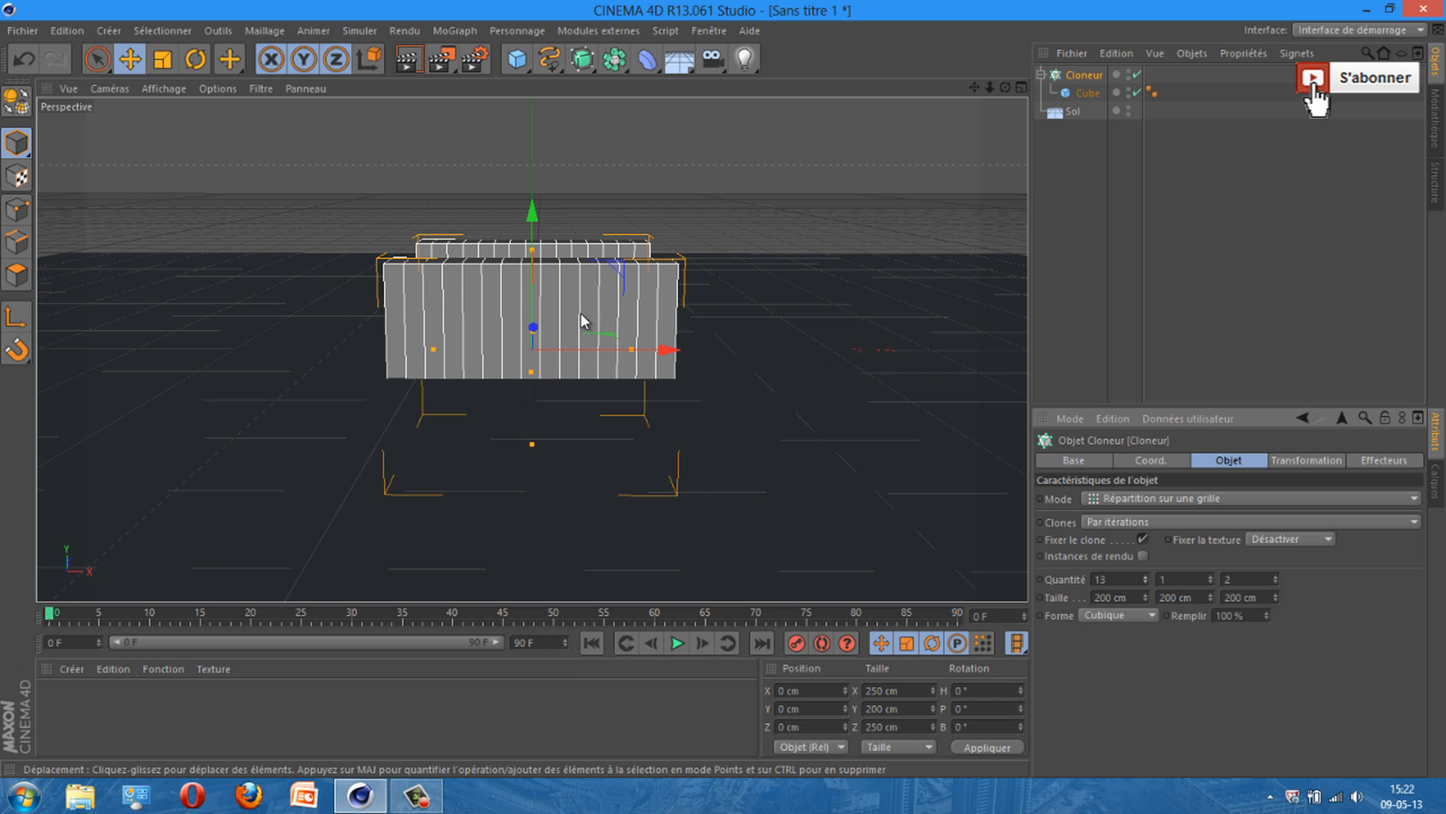
Step: Set the cloner's grid size to 661 cm in X and 68 cm in Z to space out the two rows
mouse_move(1148, 596)
left_mouse_down()
mouse_move(1163, 505)
mouse_move(1150, 590)
mouse_move(1148, 528)
mouse_move(1152, 613)
mouse_move(1147, 595)
left_mouse_up()
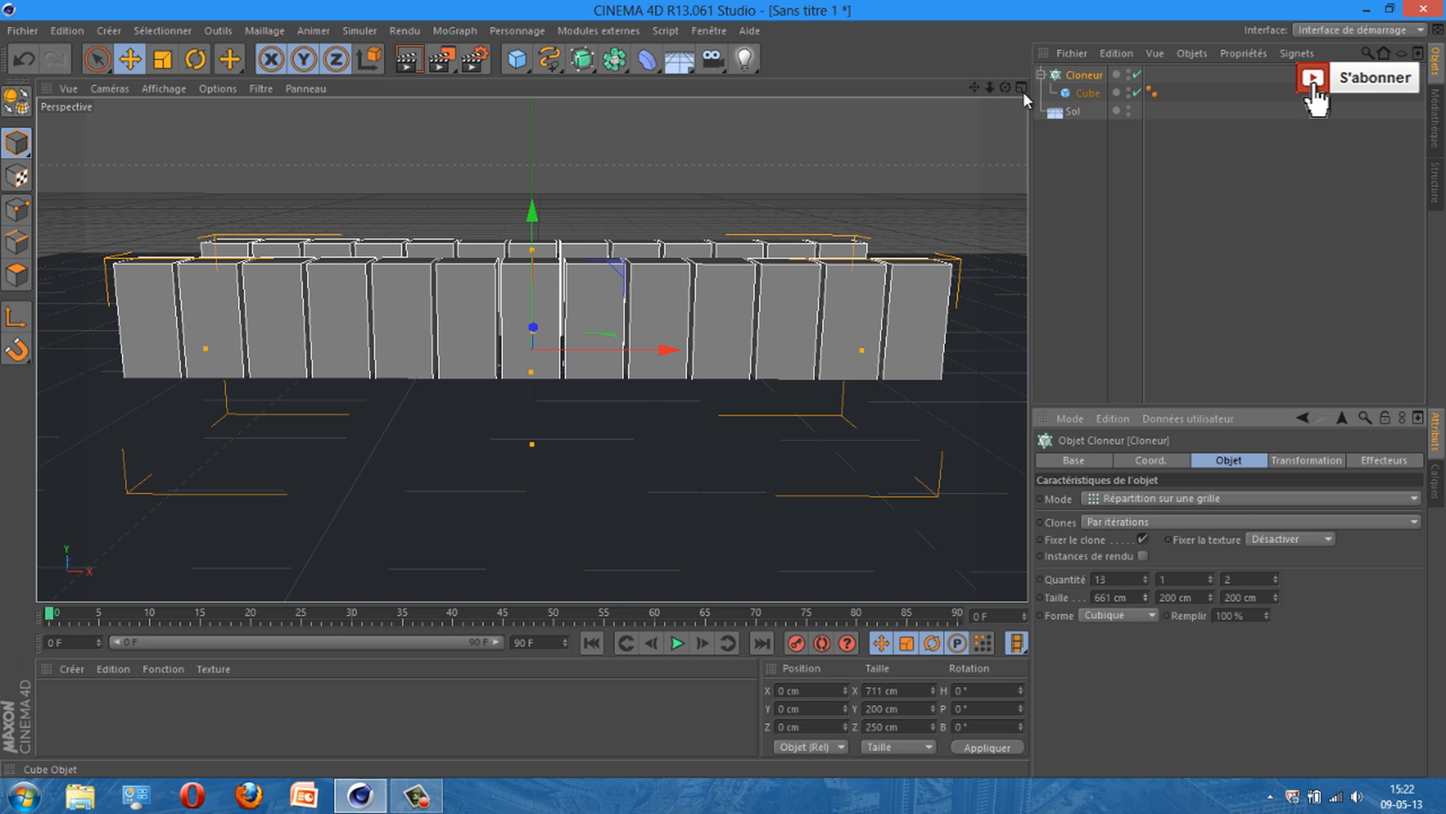
left_click_drag(723, 387, 652, 211, "alt")
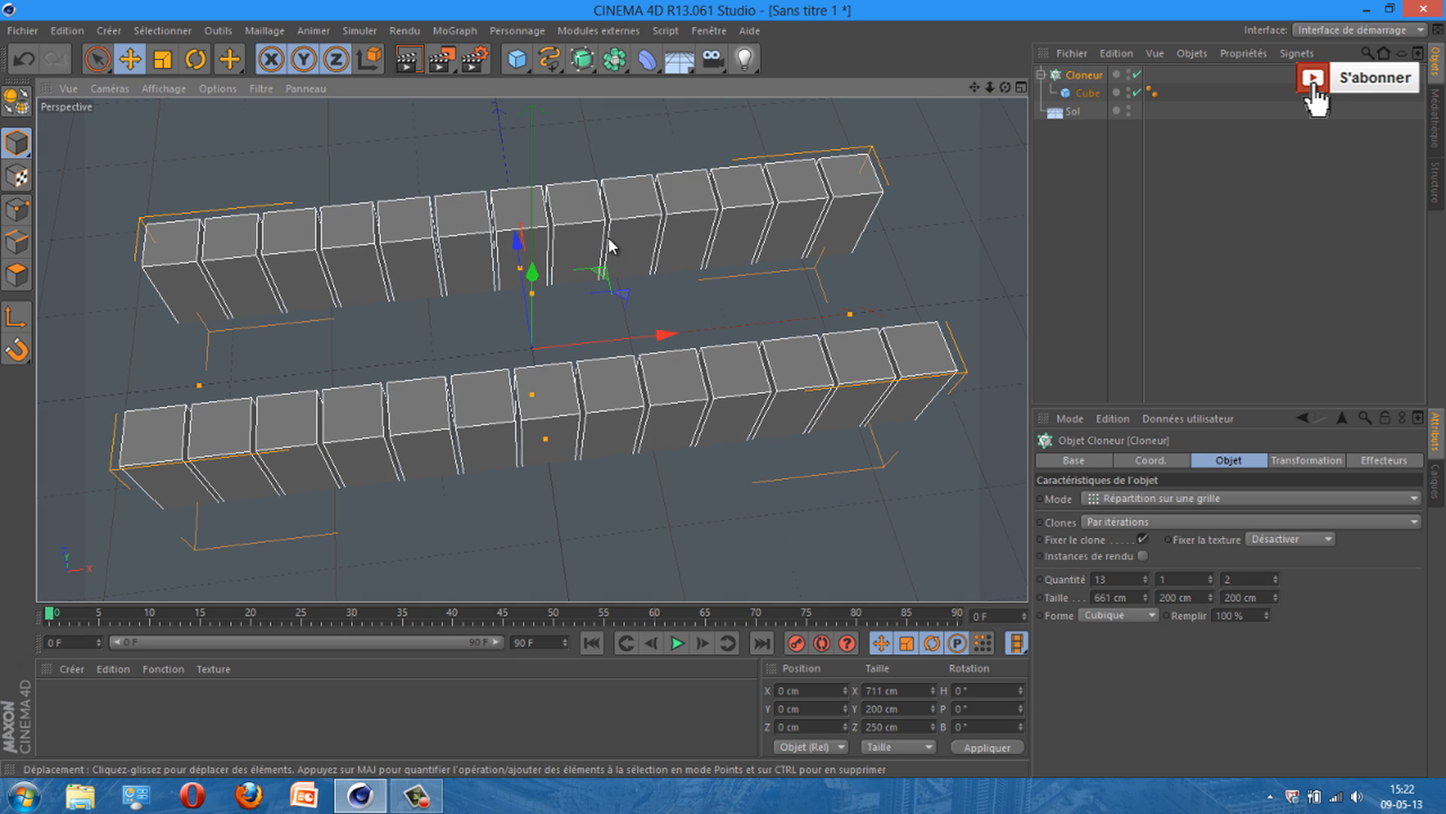
mouse_move(1276, 596)
left_mouse_down()
mouse_move(1273, 650)
mouse_move(1277, 594)
left_mouse_up()
left_click_drag(1006, 89, 723, 387)
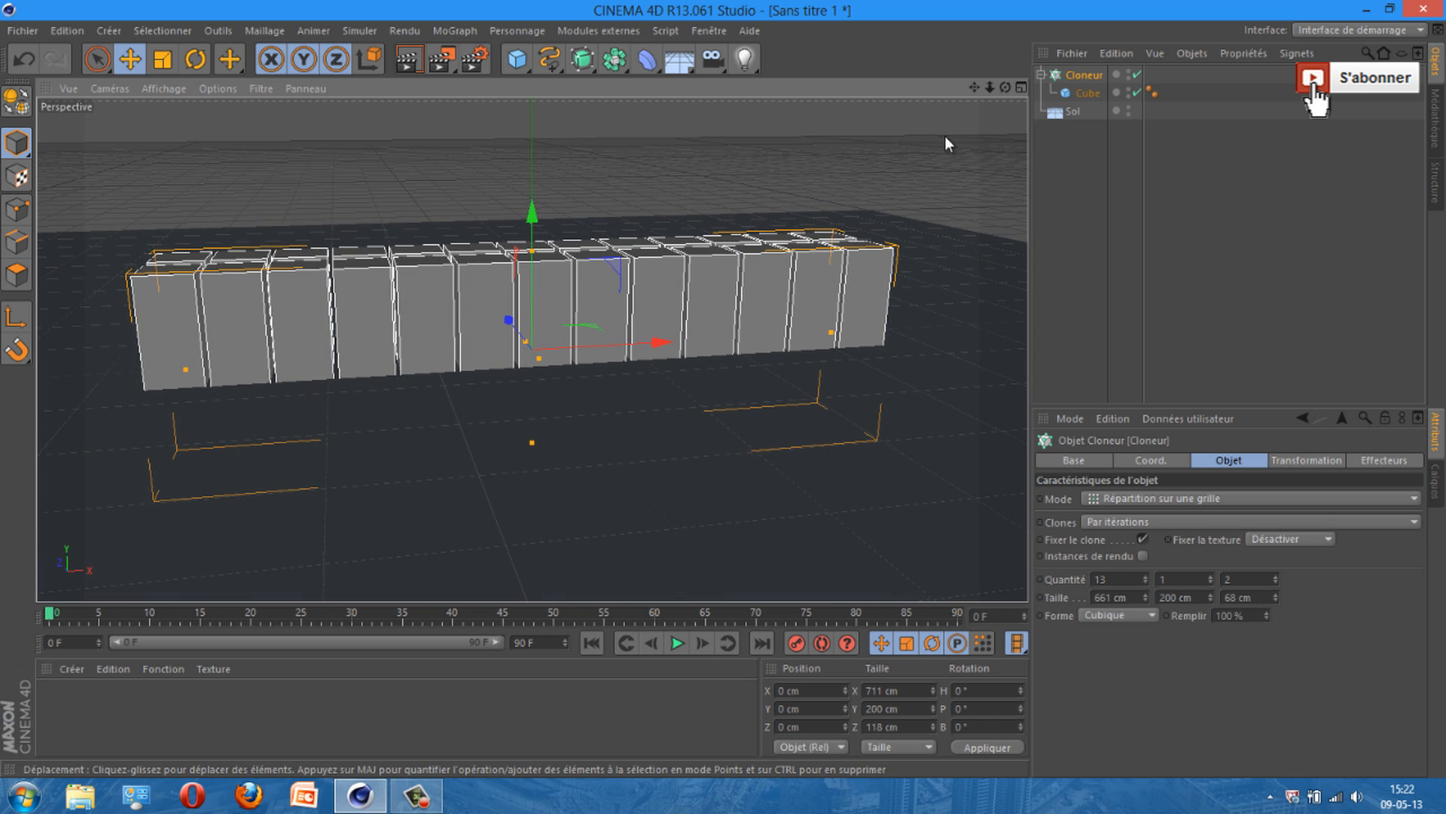
Step: Add a MoGraph Effecteur Audio for the cloner
left_click(452, 30)
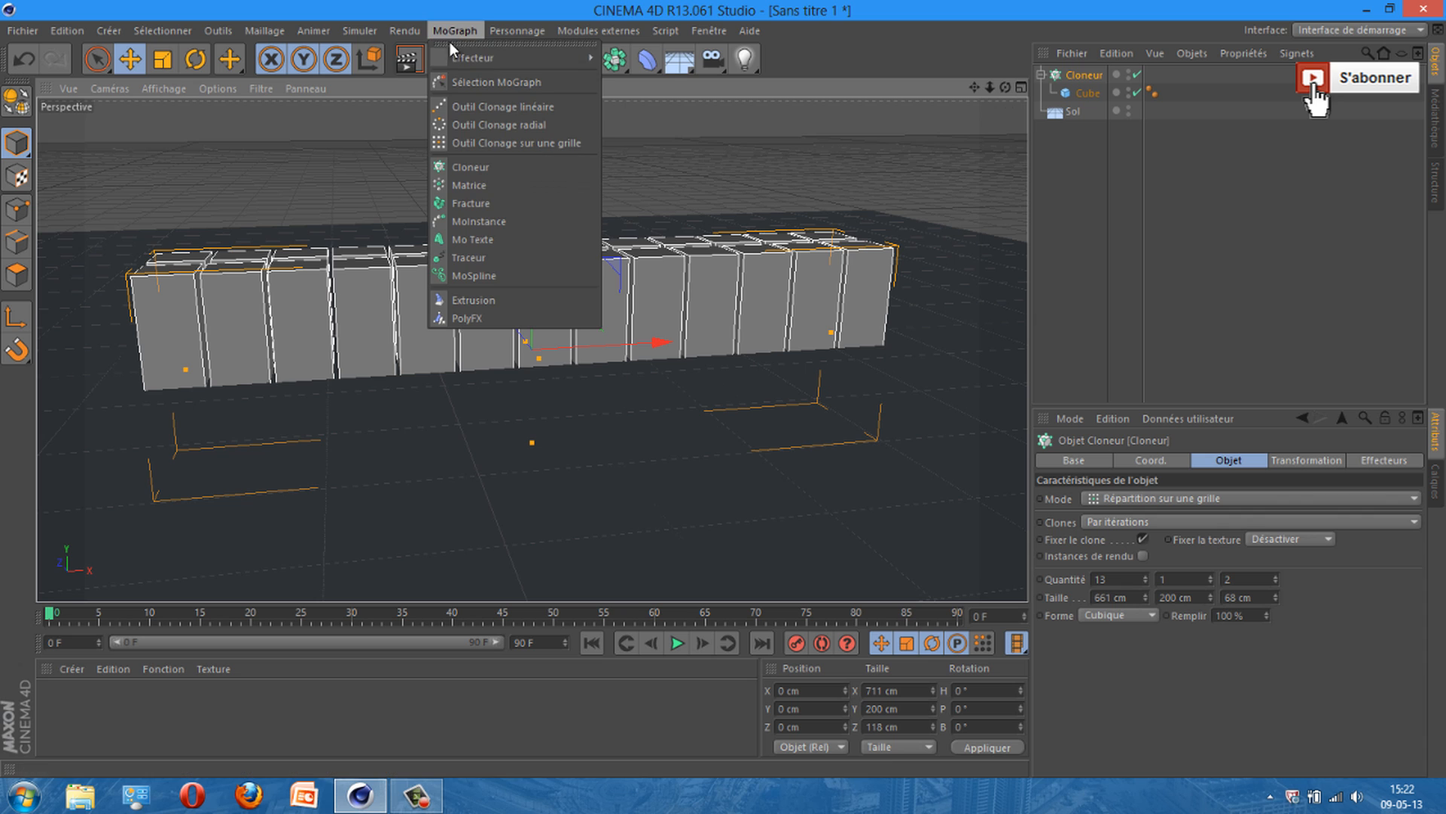
mouse_move(523, 59)
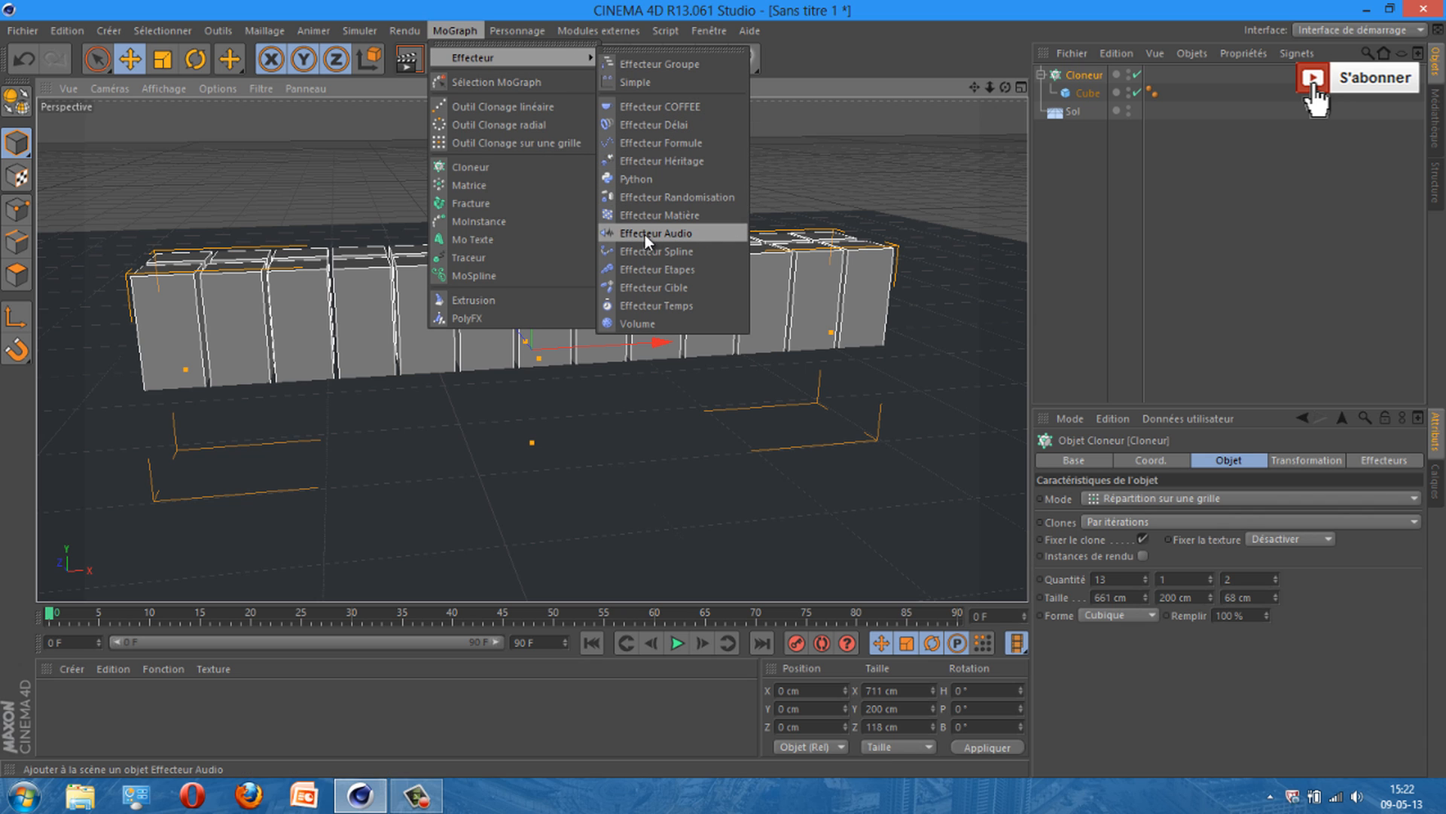
left_click(667, 233)
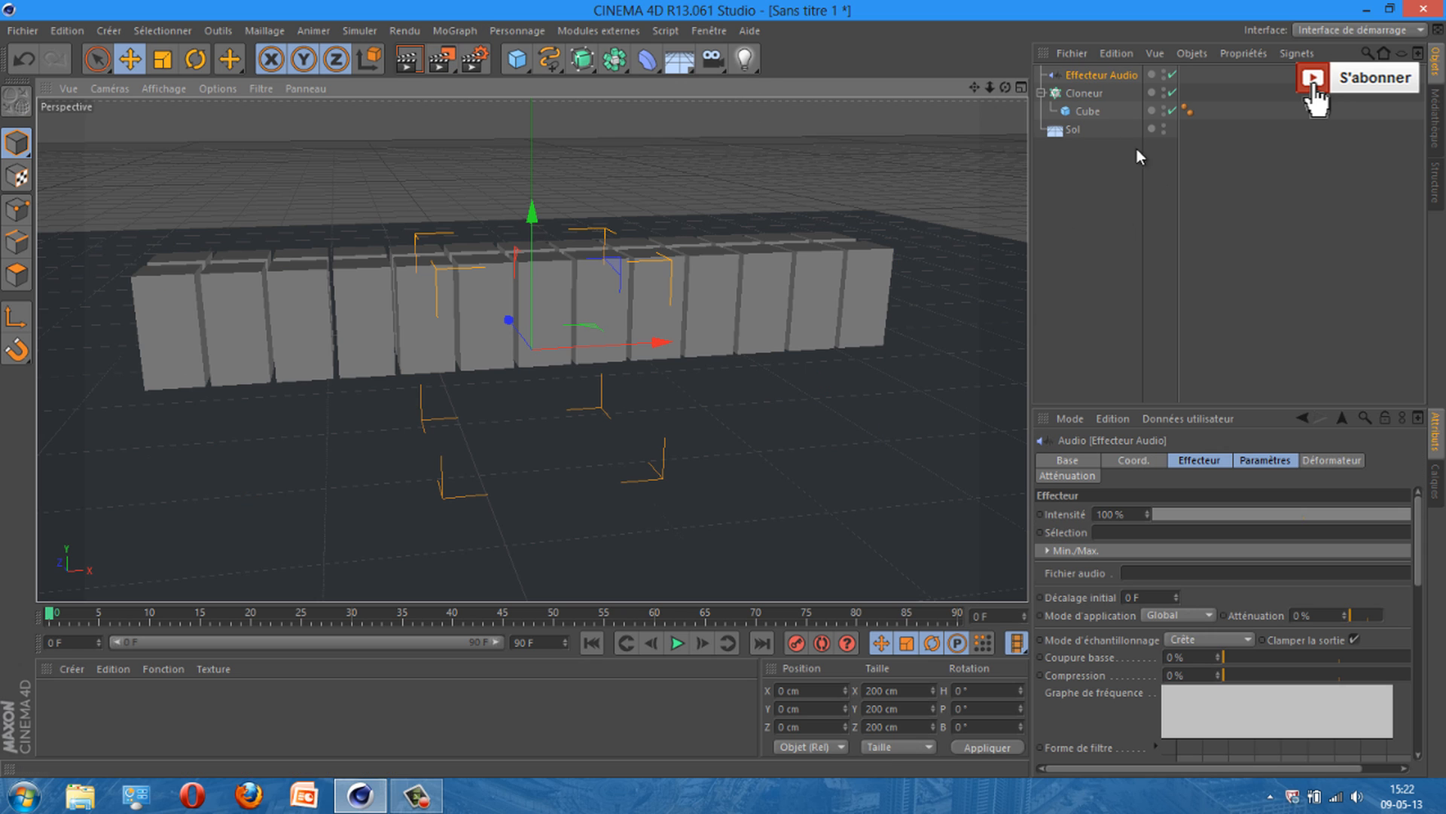
Step: Remove the Effecteur Audio from the Cloneur's effectors list and assign it to the list again
left_click(1083, 93)
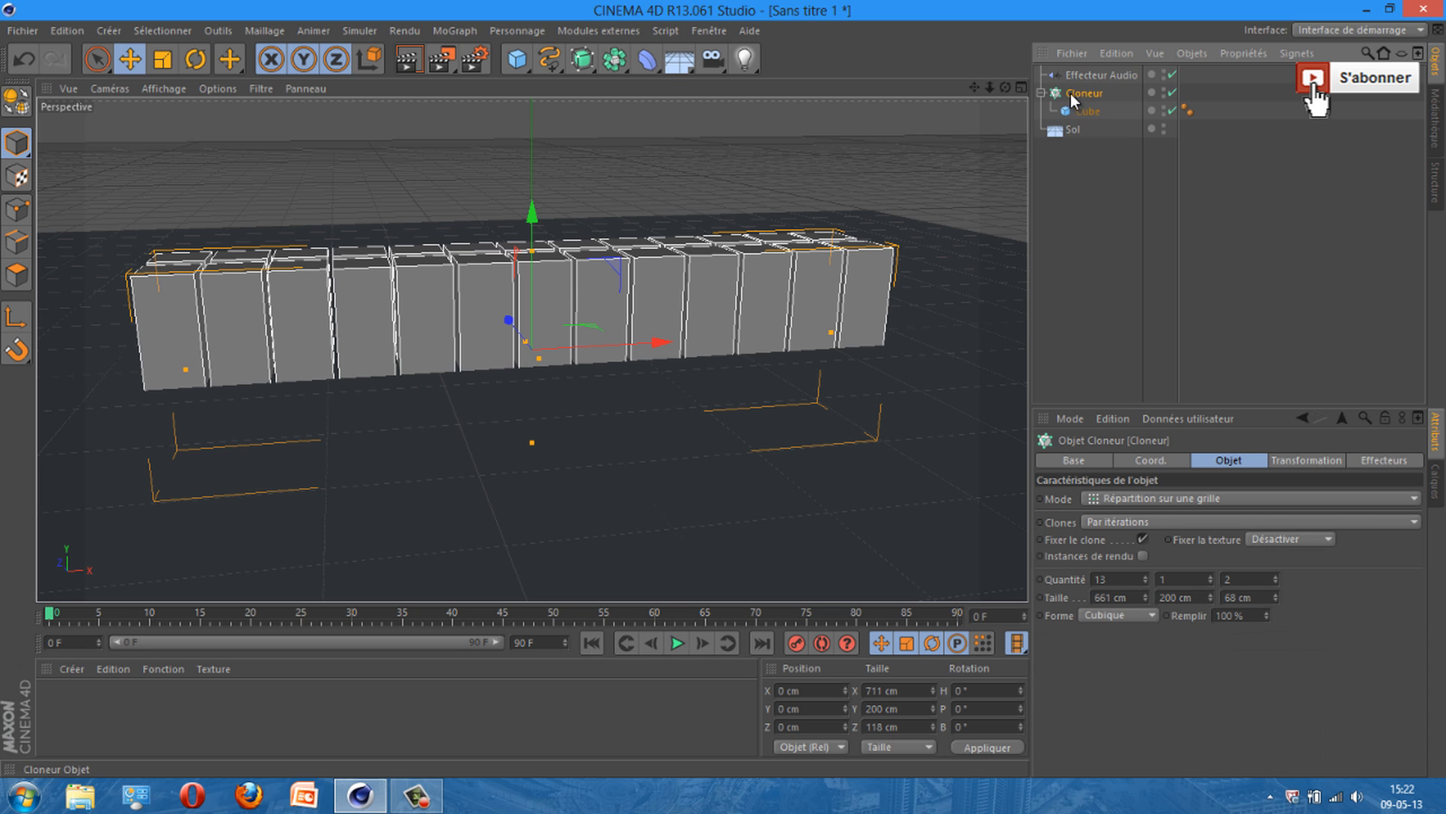
left_click(1384, 460)
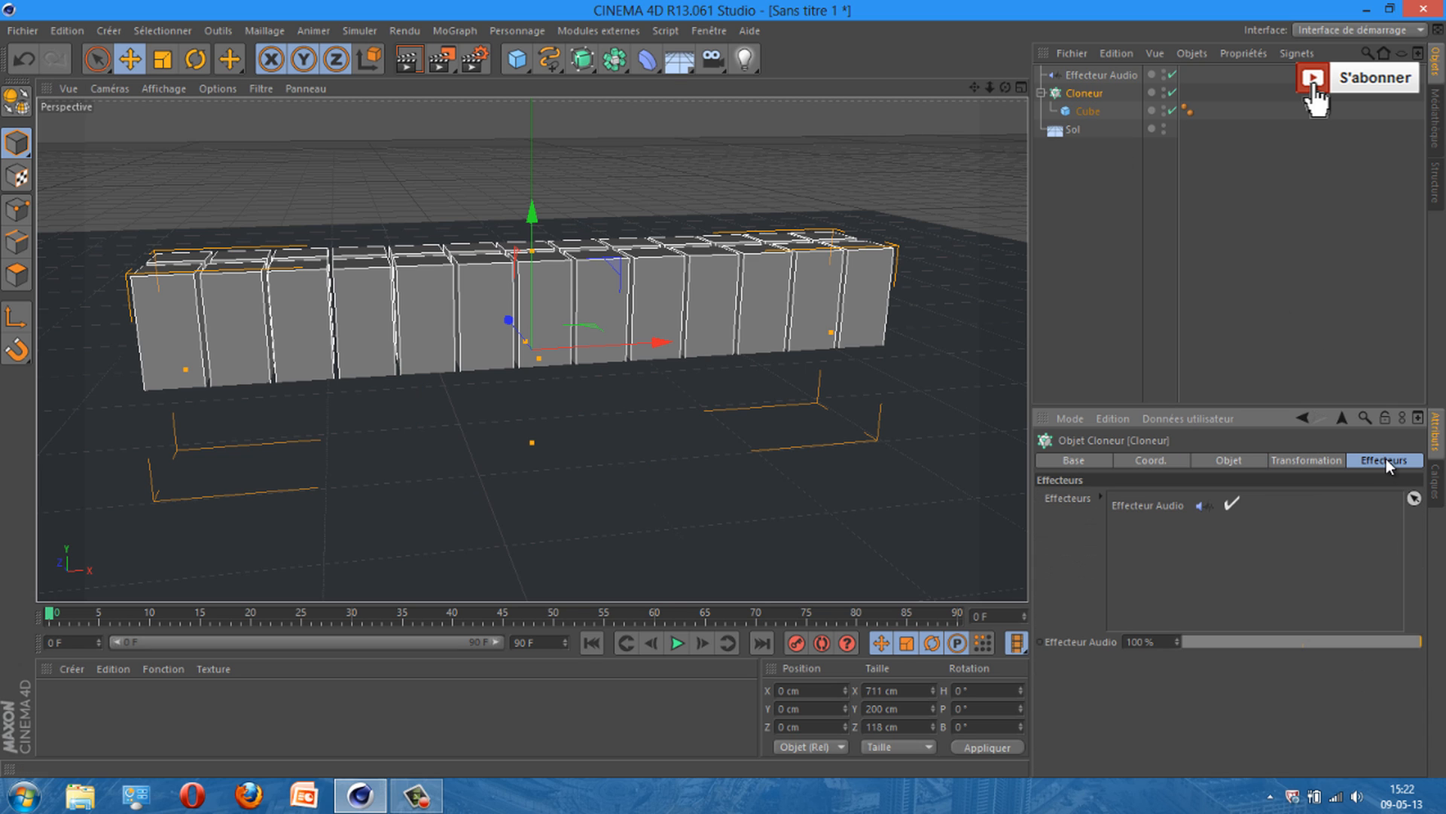
key("Delete")
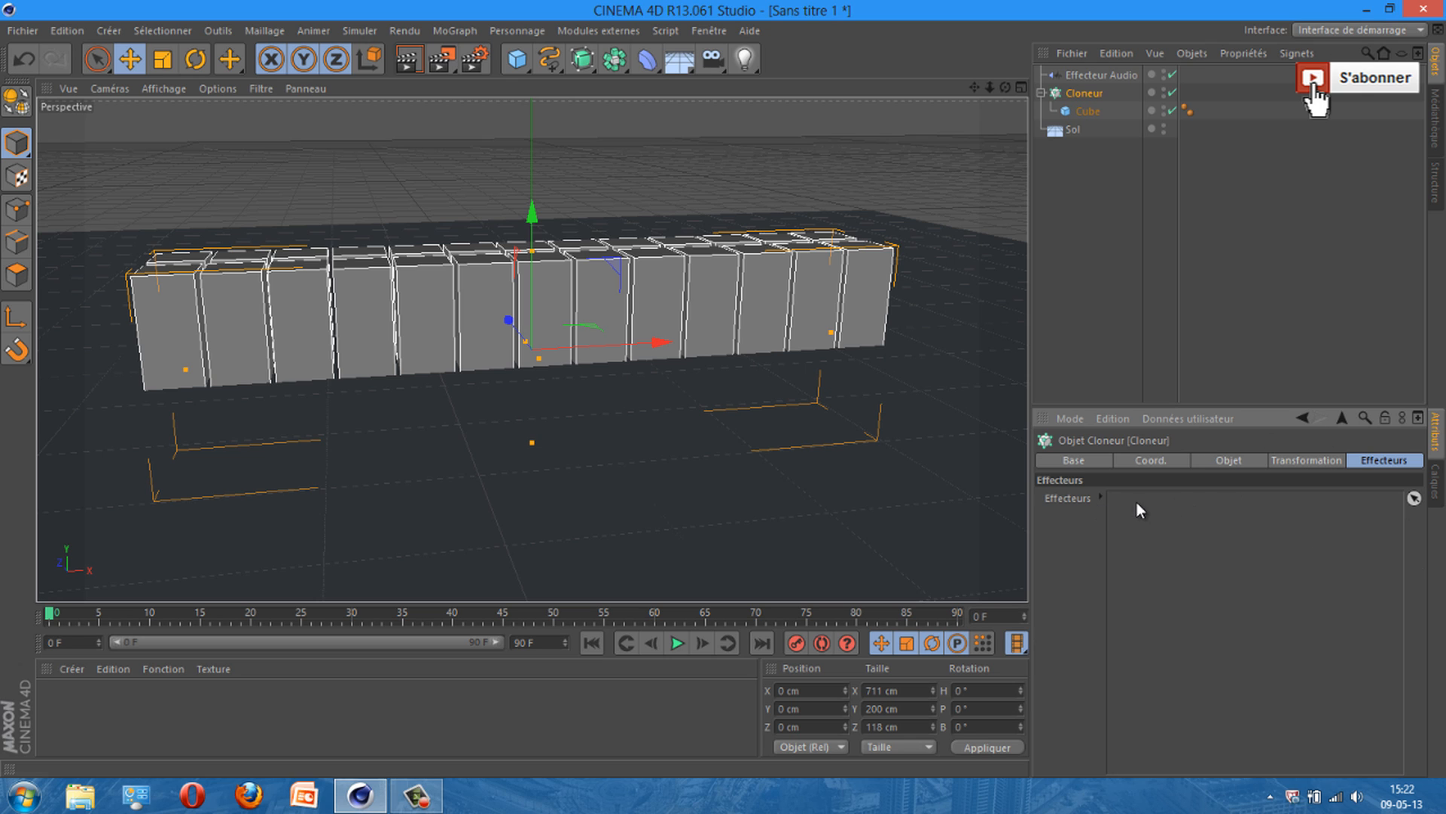
left_click(1101, 75)
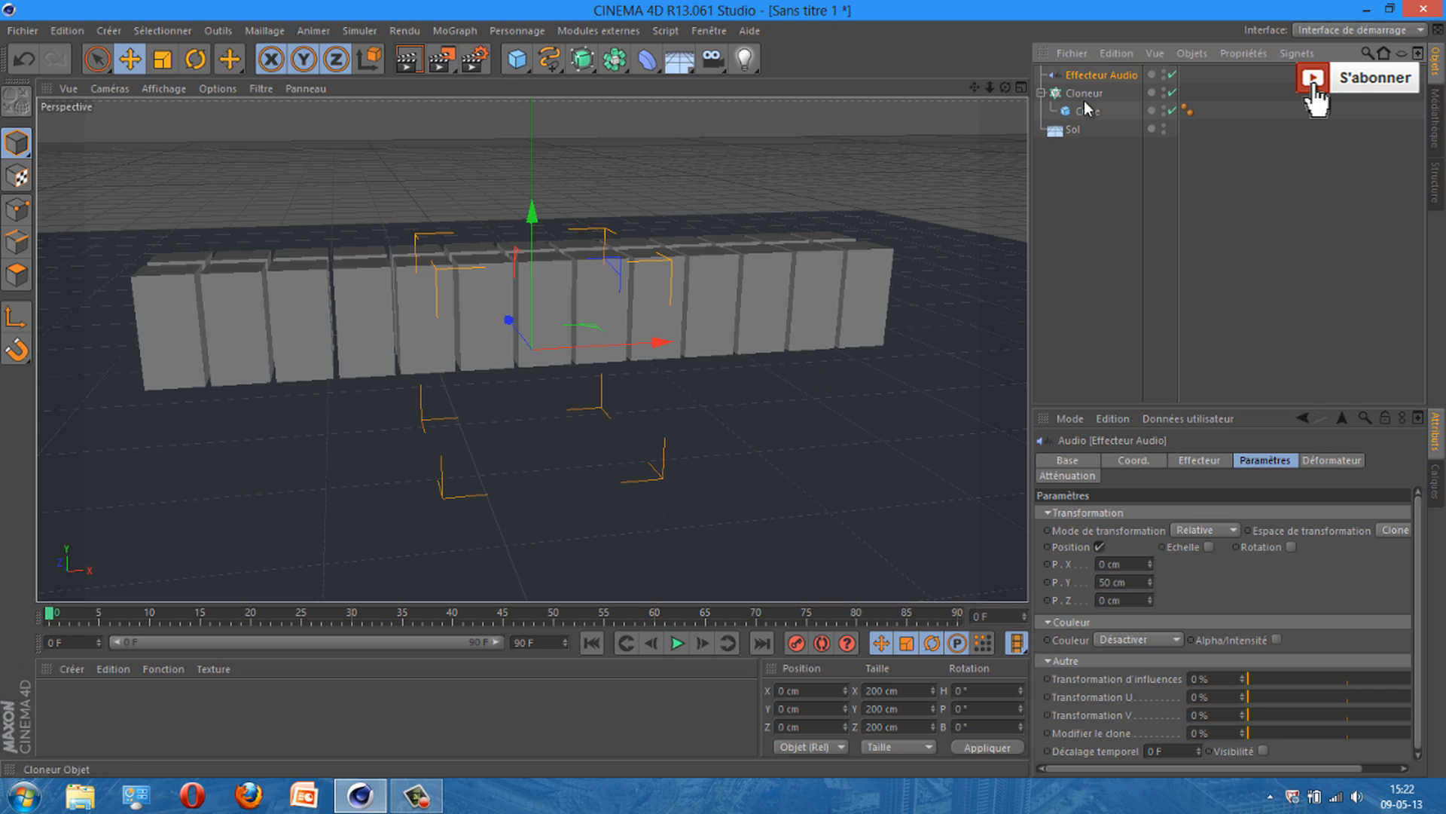
left_click(1085, 94)
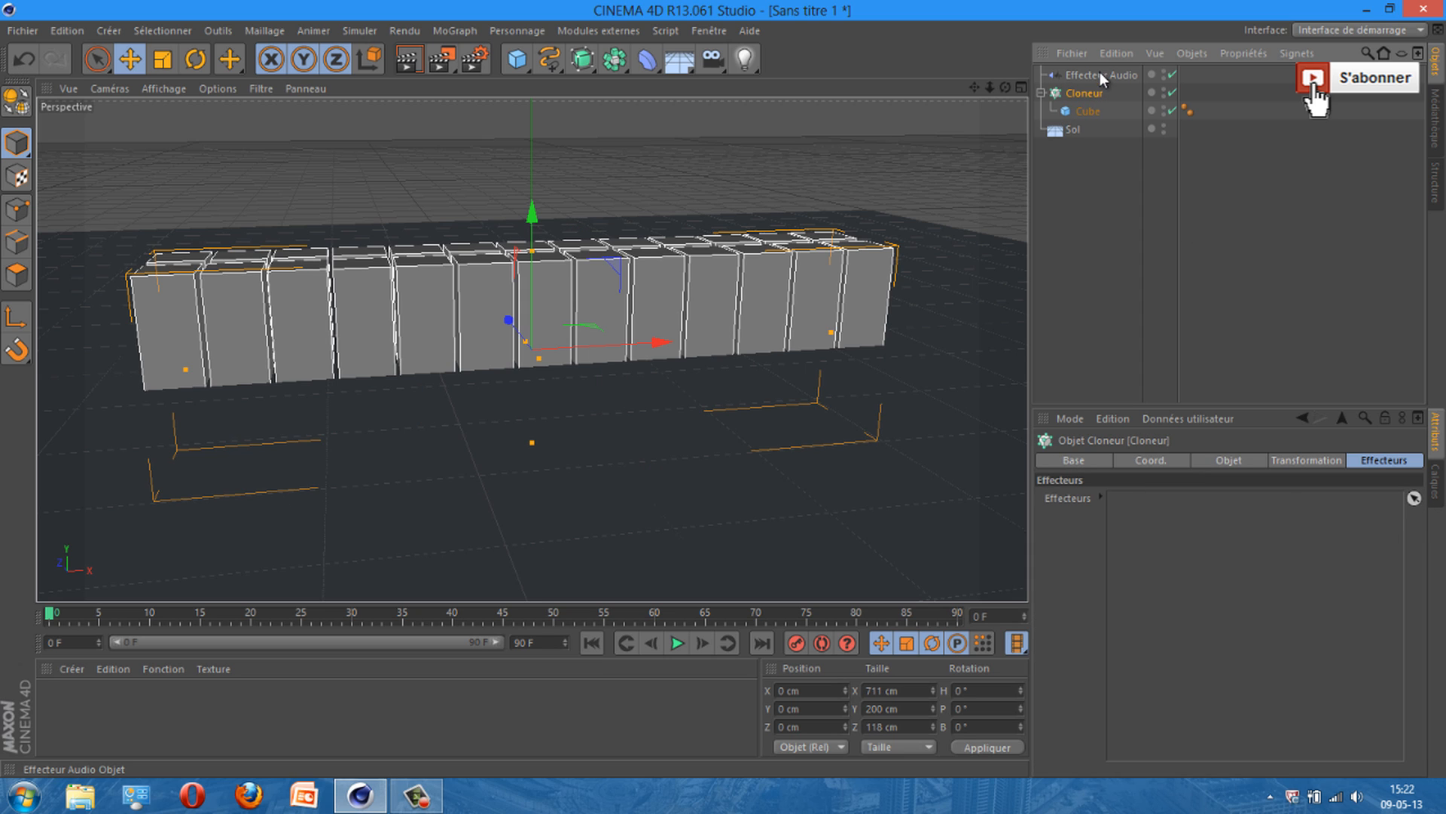
left_click_drag(1100, 72, 1152, 160)
left_click_drag(1131, 505, 1136, 516)
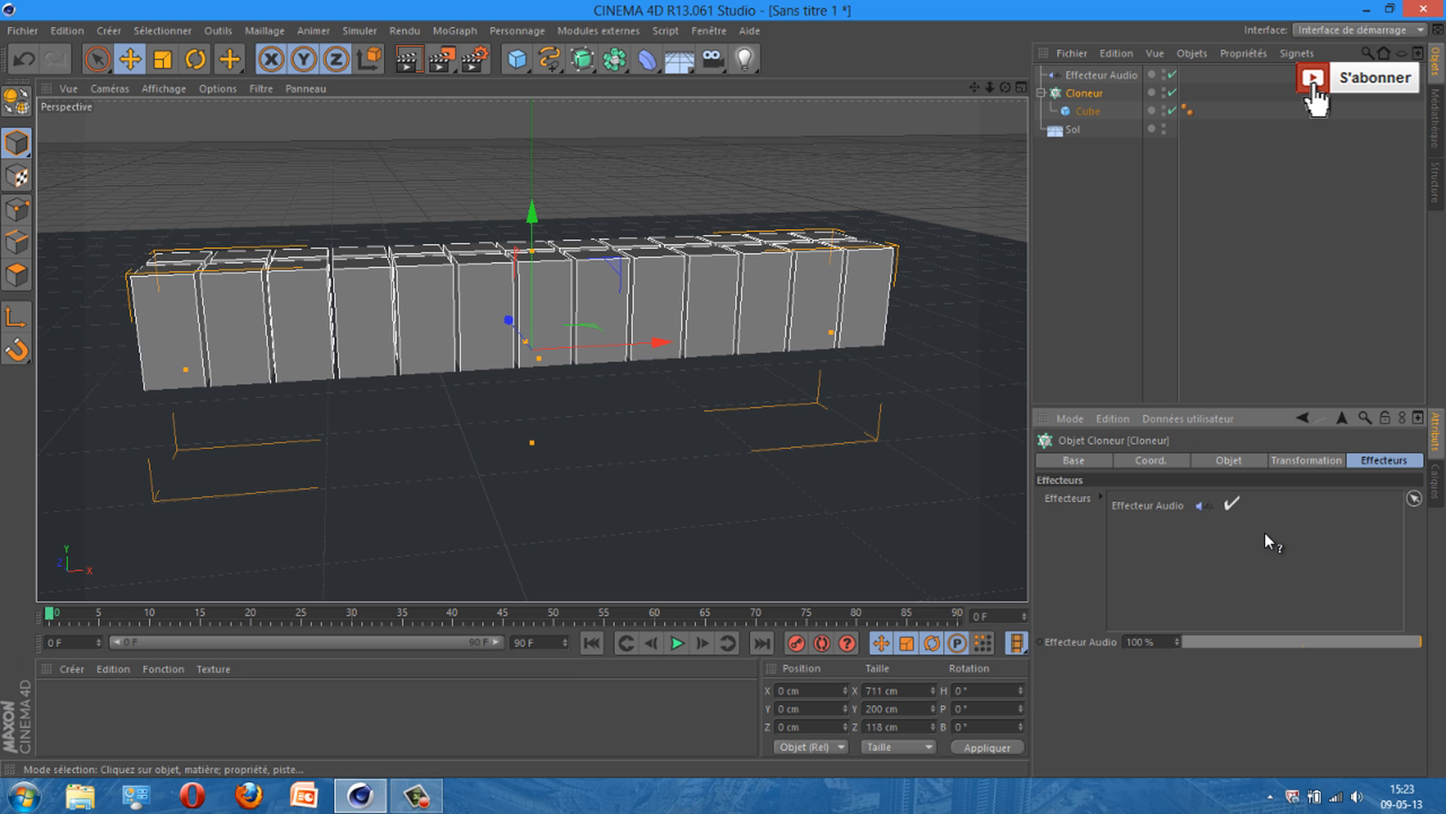
left_click(1101, 351)
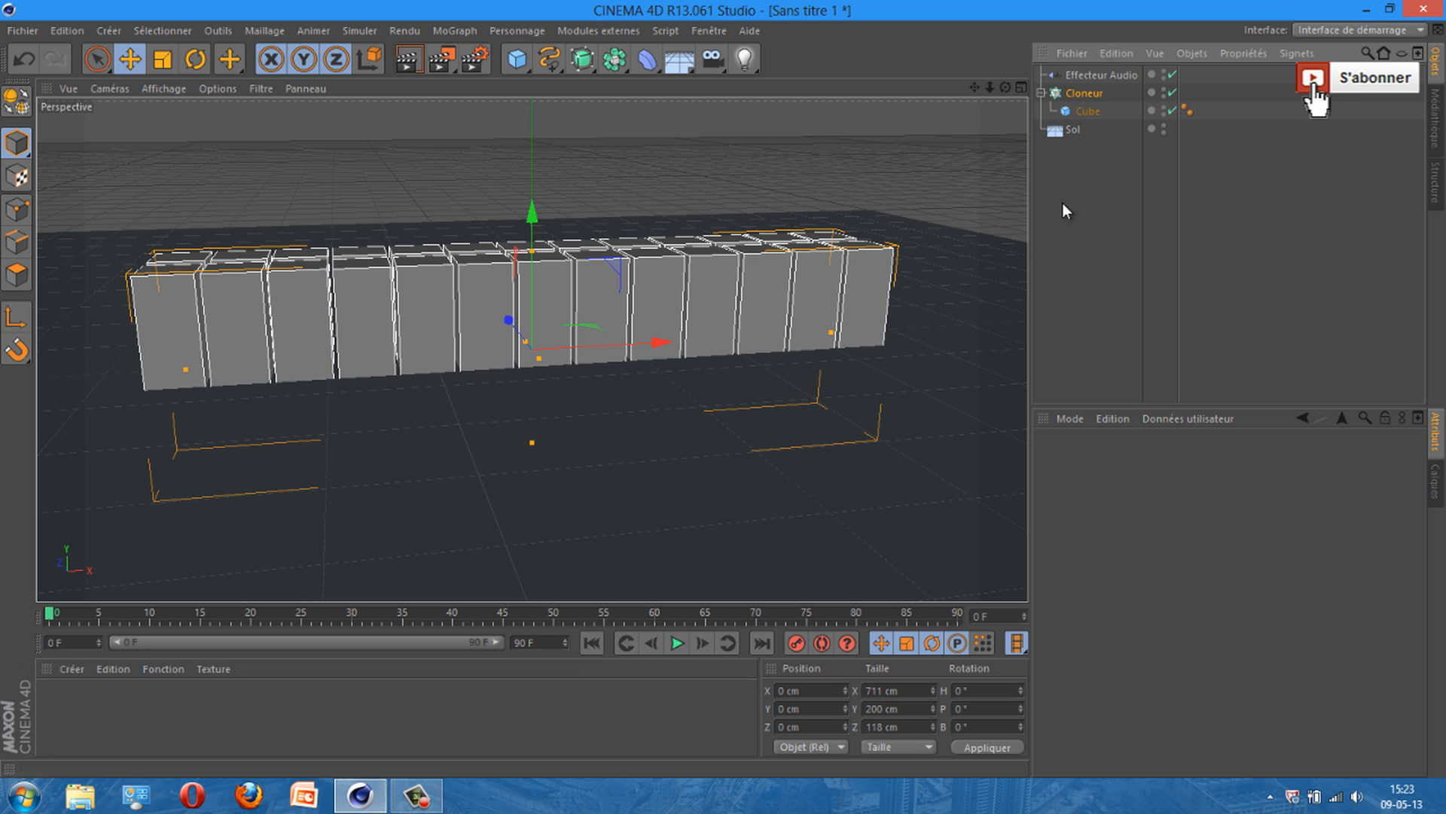
Step: Load the Pegboard Nerds - Disconnected WAV file from the desktop as the Effecteur Audio's audio file
left_click(1092, 76)
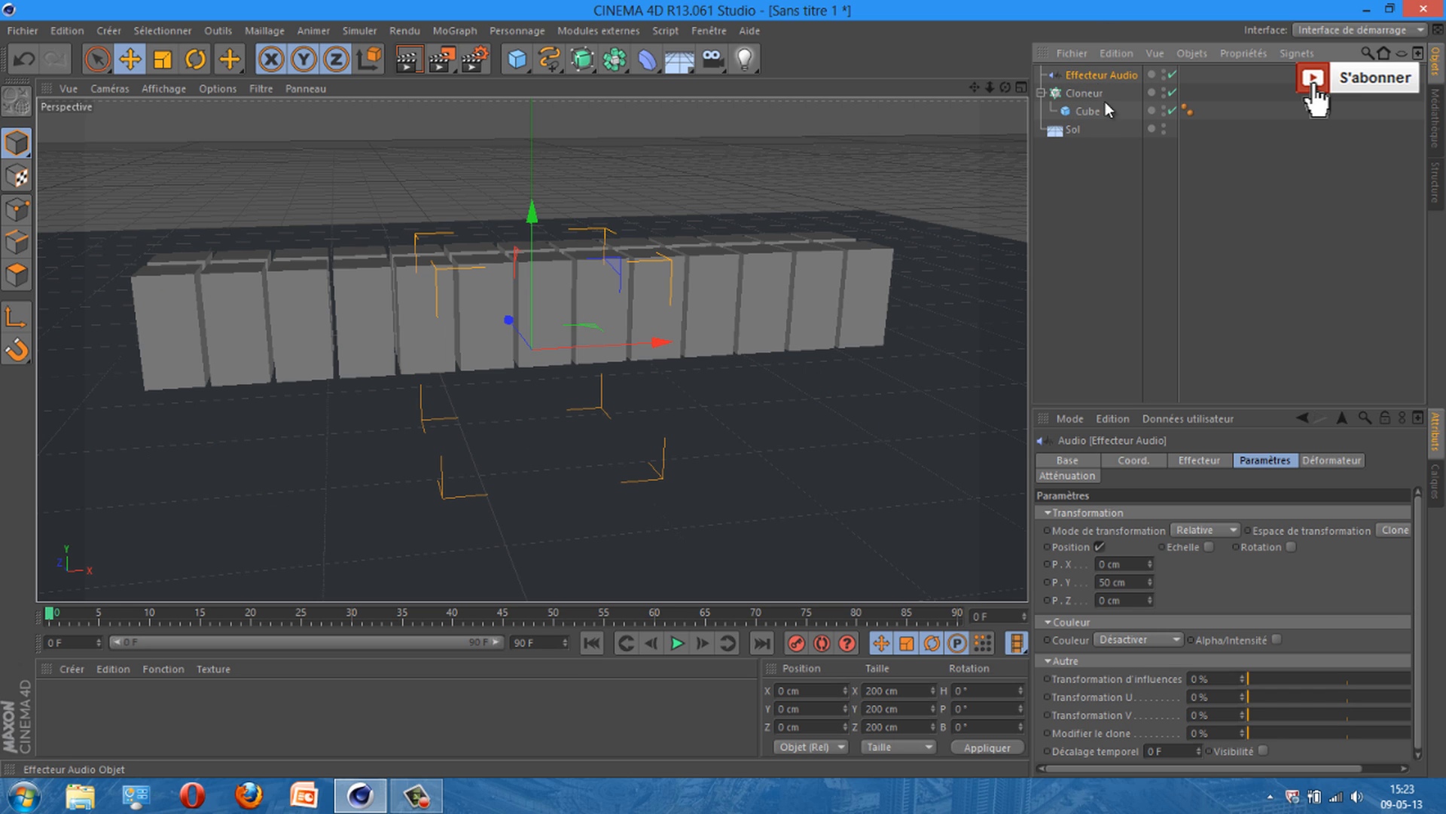
left_click(1215, 460)
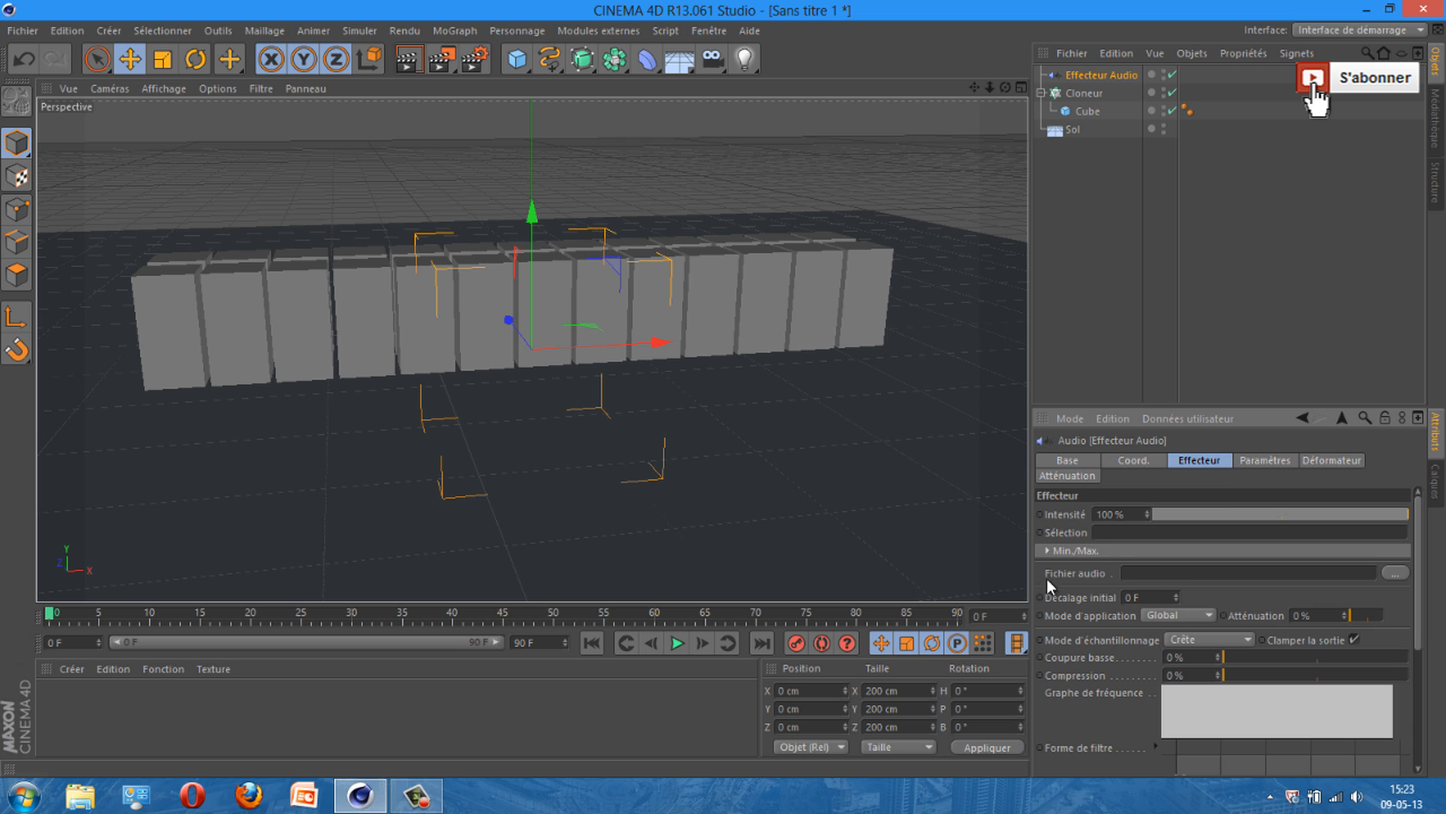
left_click_drag(1044, 572, 1110, 572)
left_click(1398, 573)
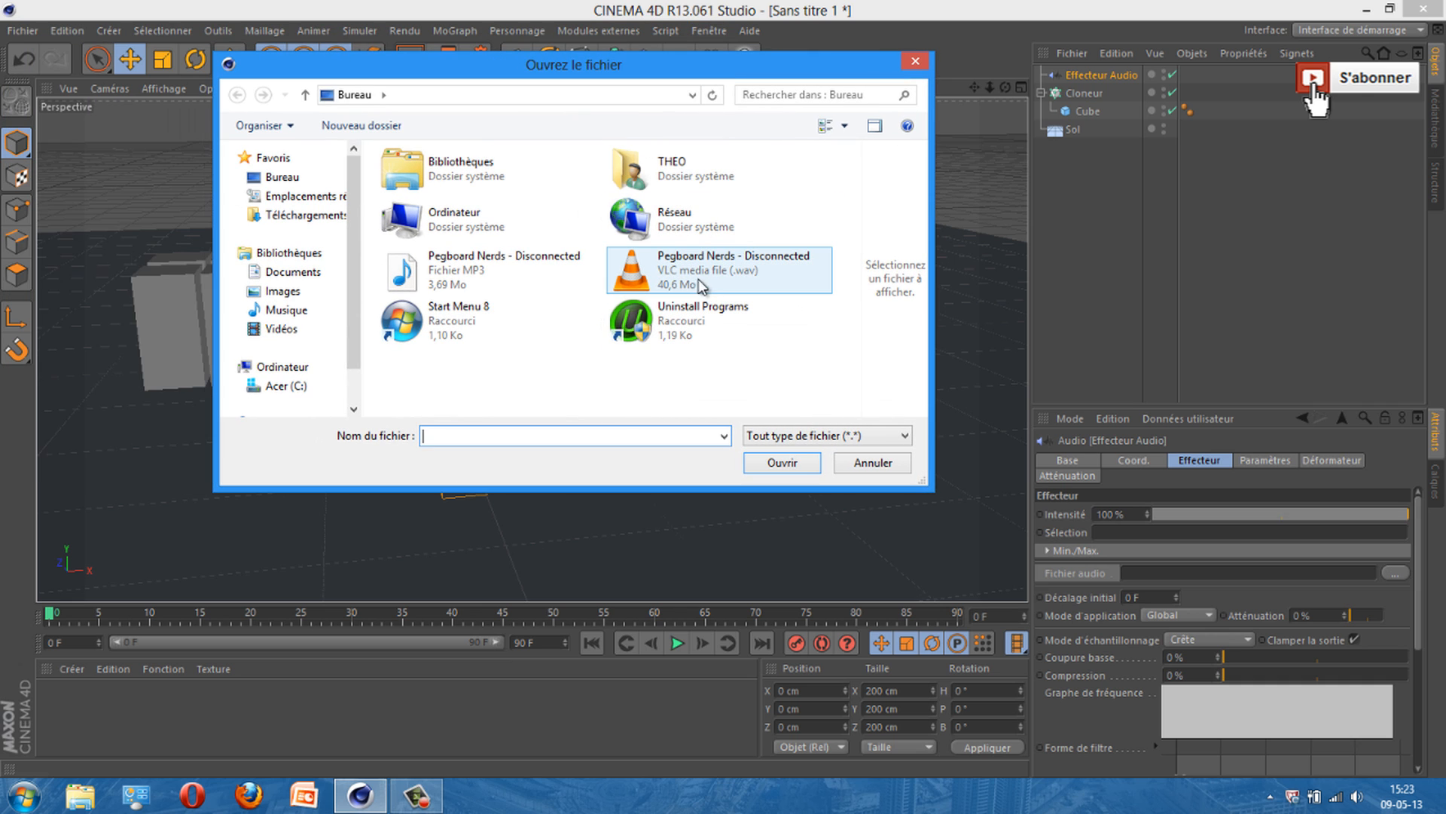
left_click(716, 285)
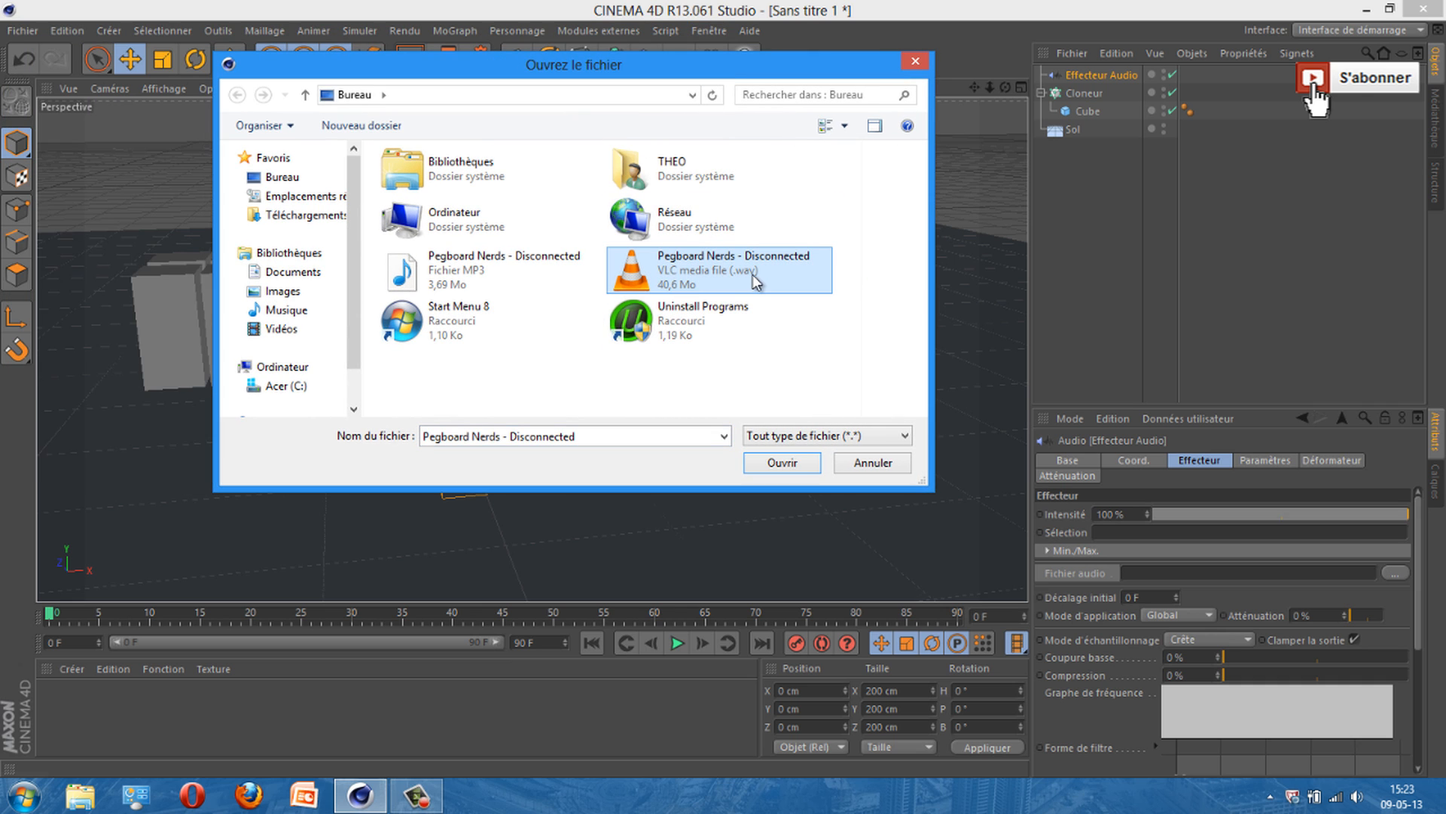
left_click(799, 464)
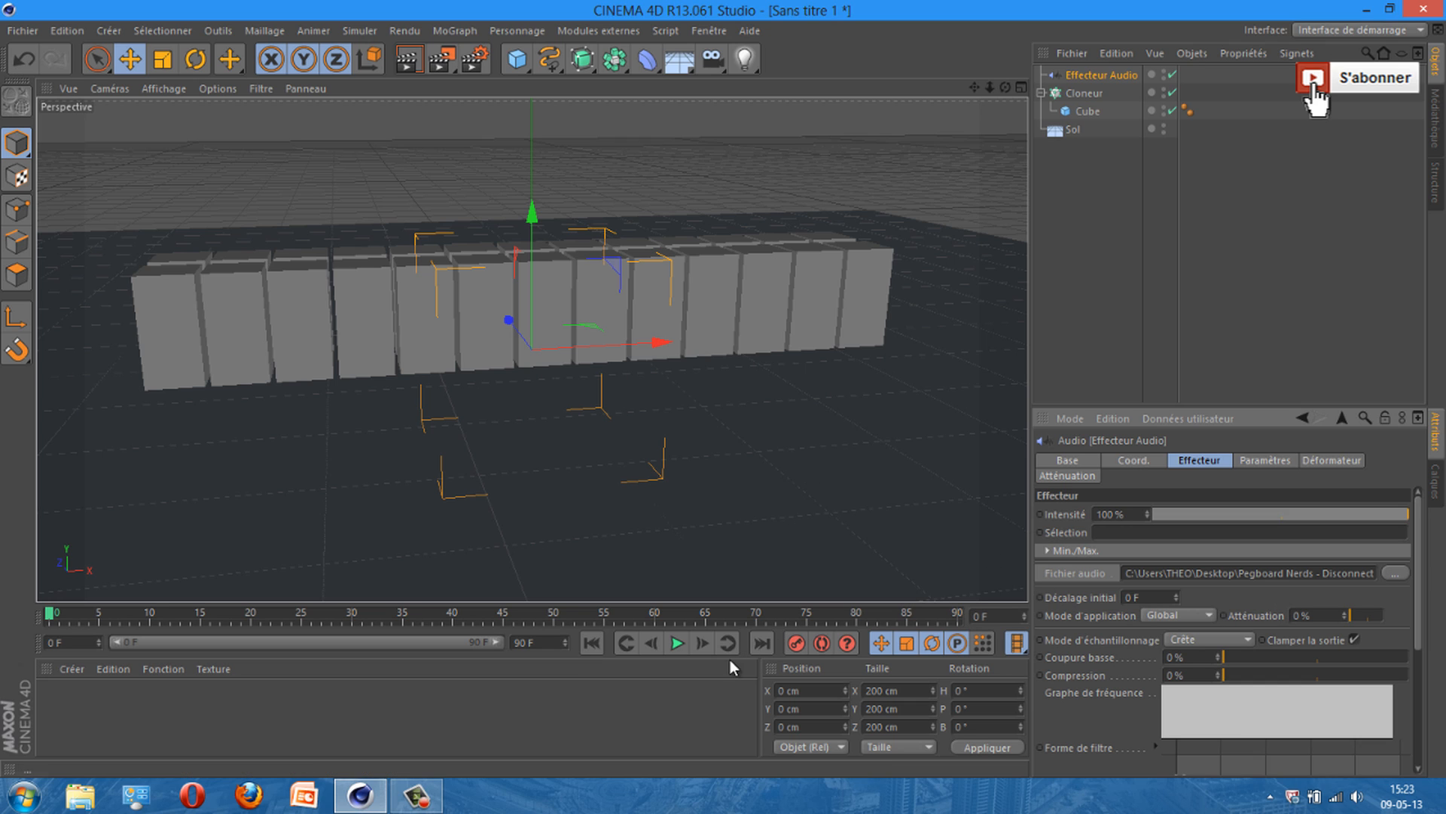
Step: Play part of the animation to preview how the clones react to the audio, and pause it
left_click(676, 642)
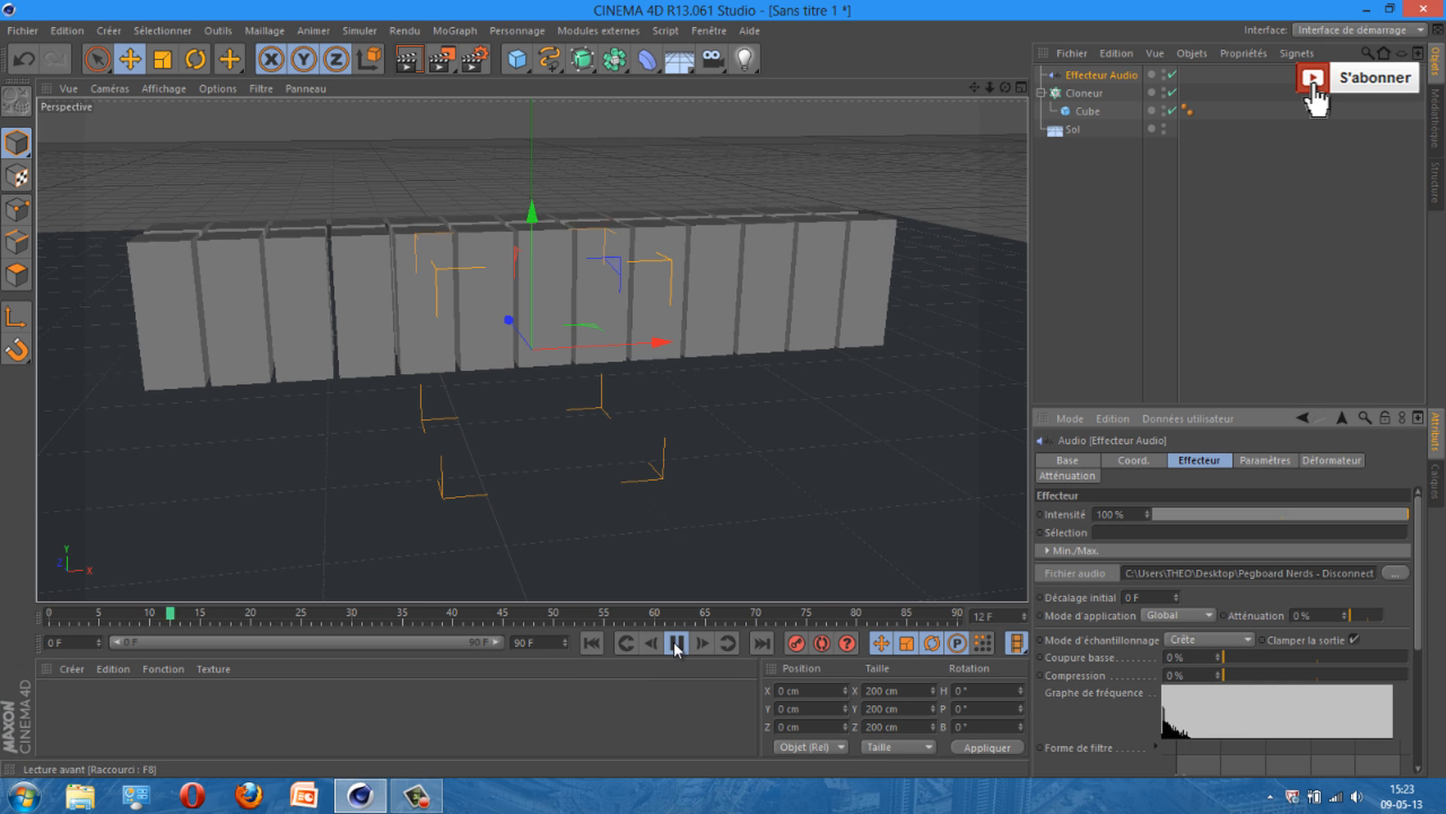
left_click(678, 640)
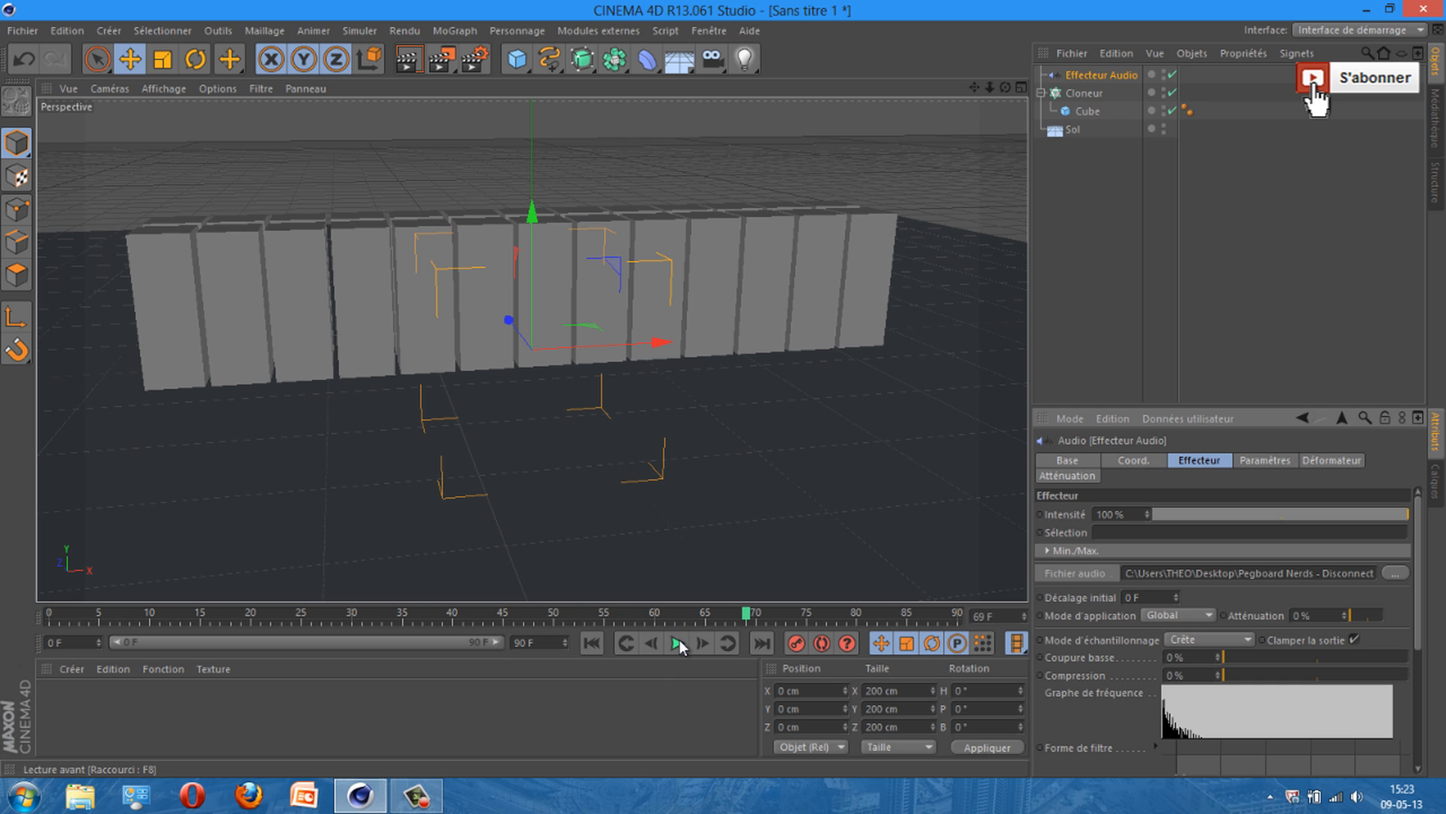
scroll(723, 389, "up", 3)
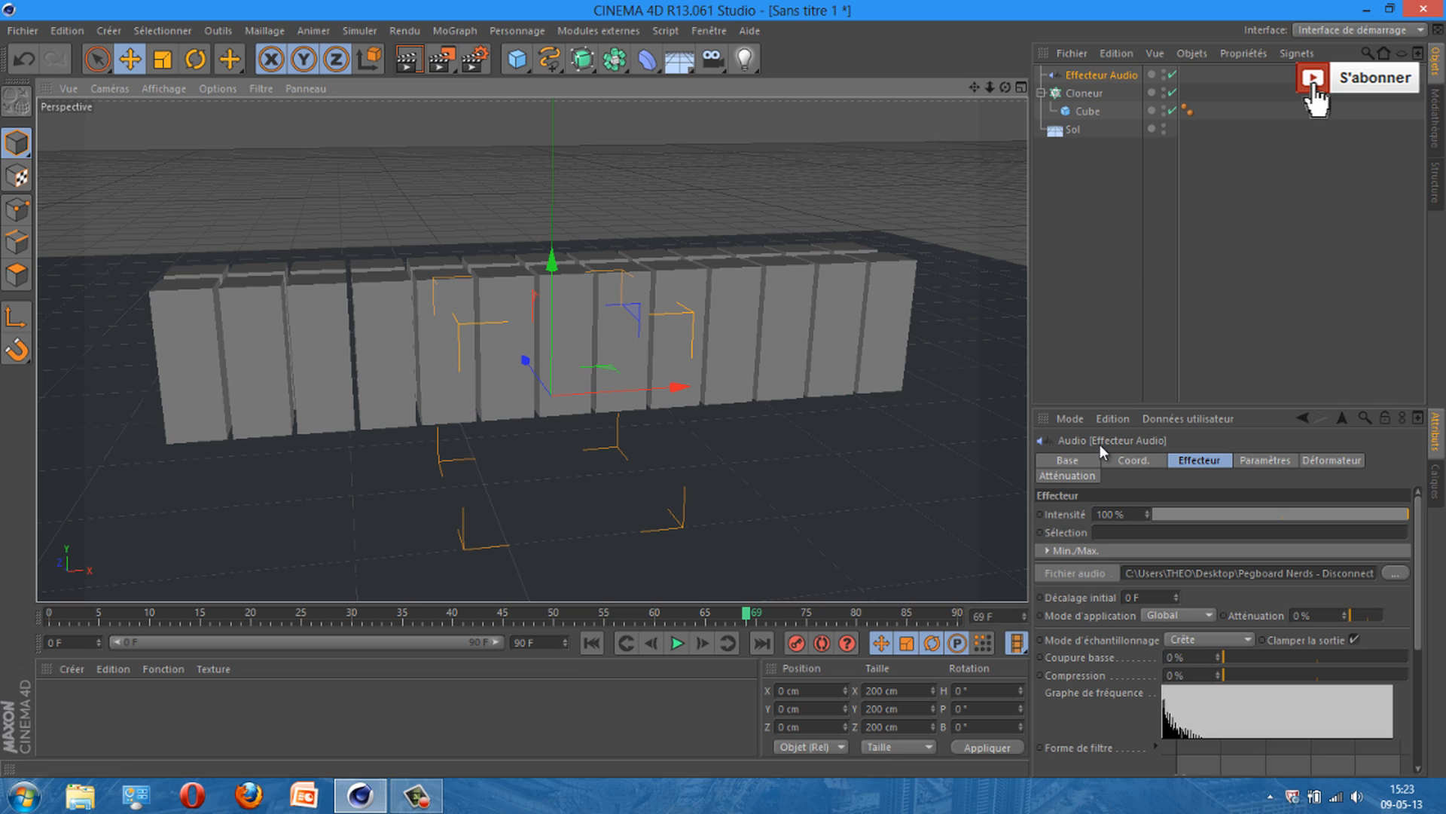
Step: Set the Effecteur Audio's application mode to Par étapes and preview the animation
left_click(1177, 614)
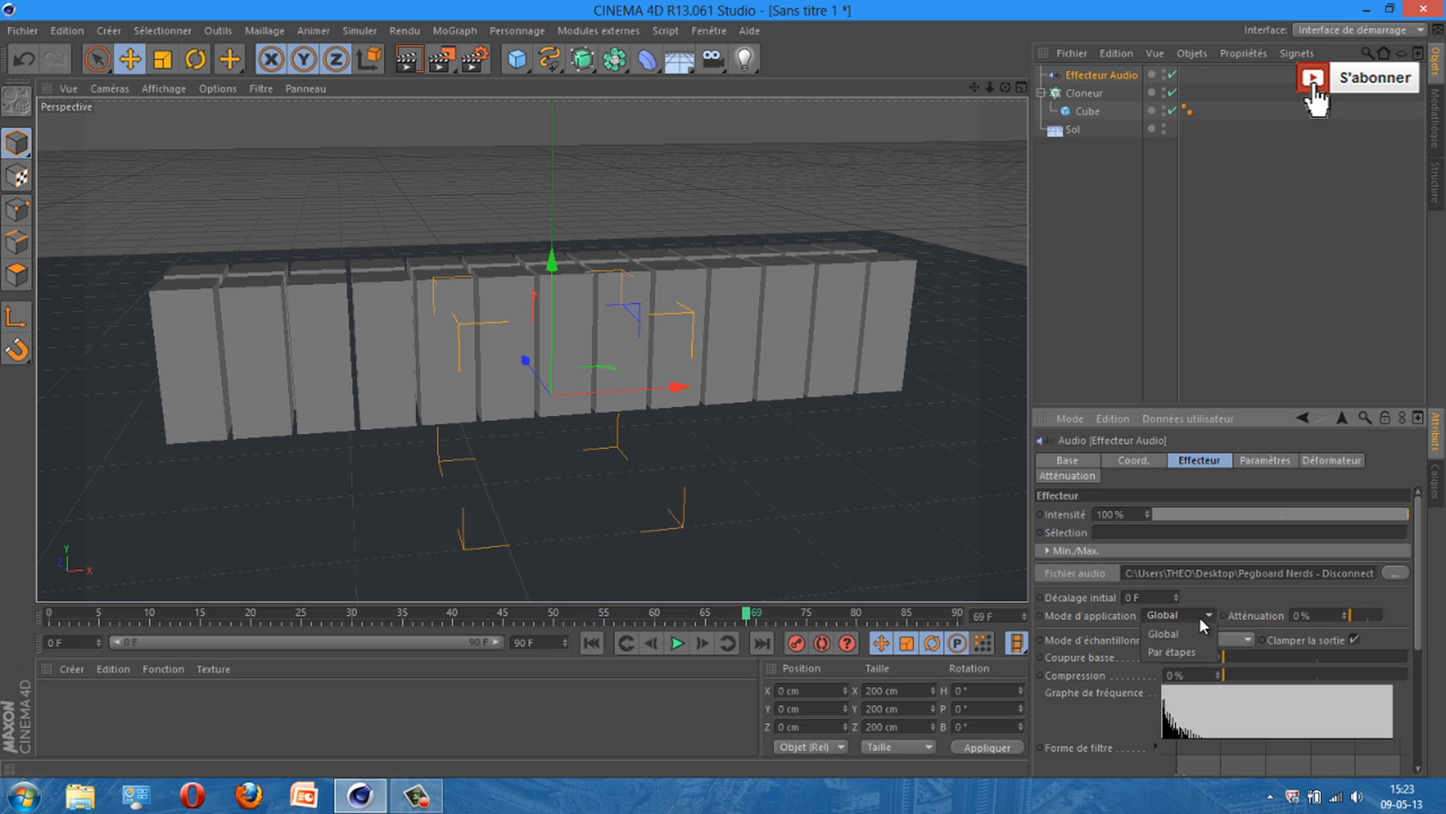
left_click(1188, 651)
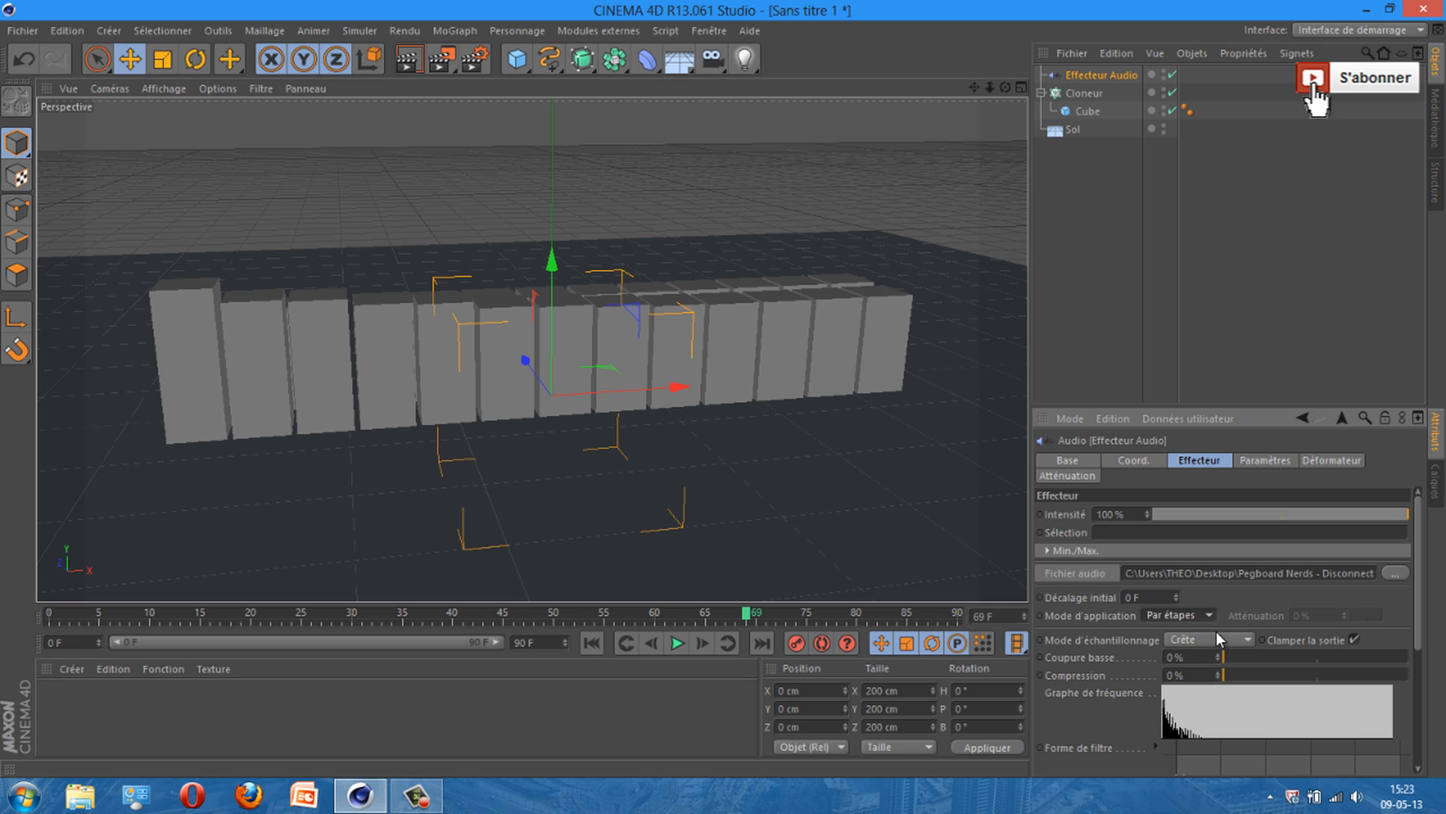
left_click(675, 646)
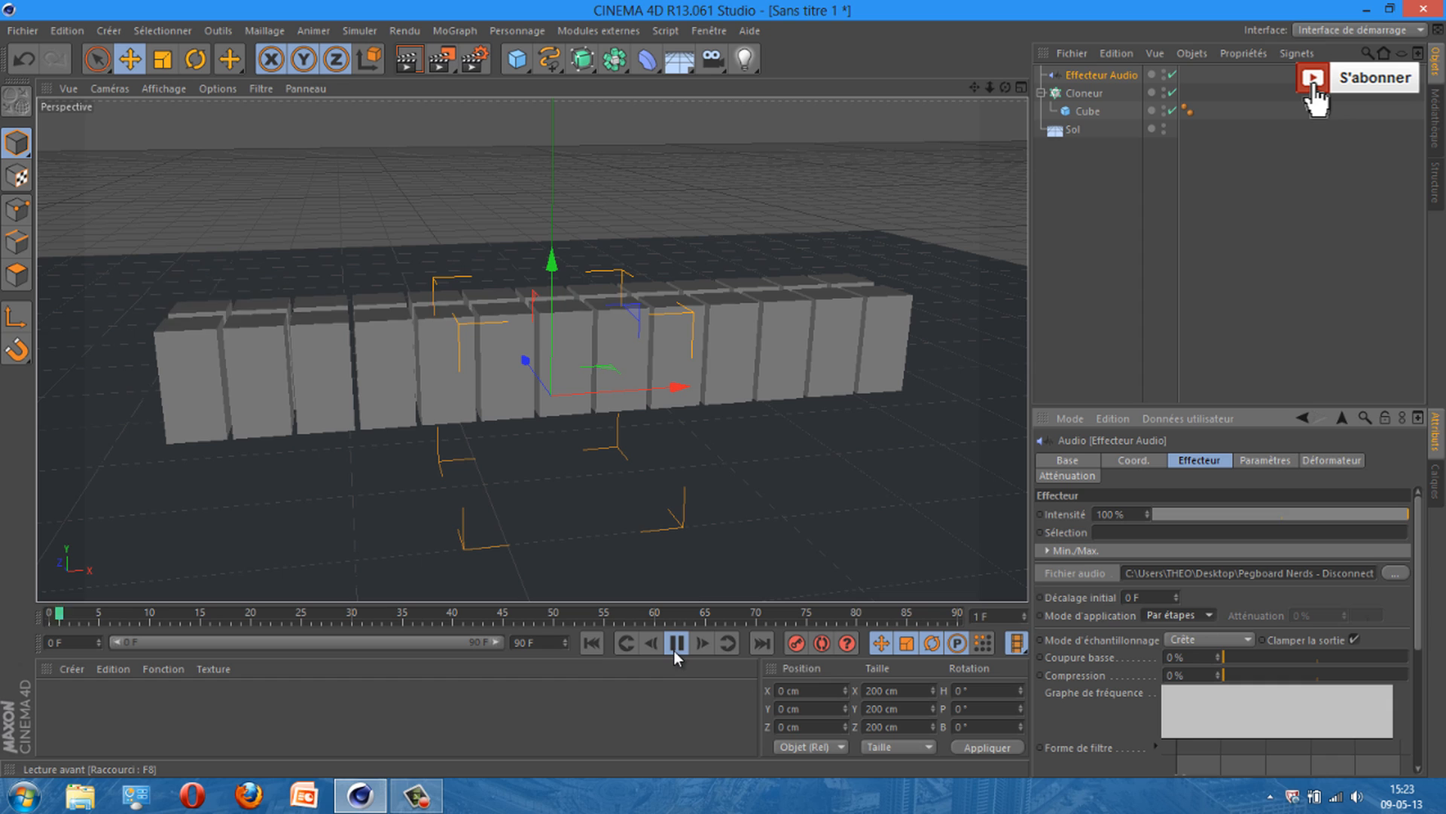
left_click(676, 646)
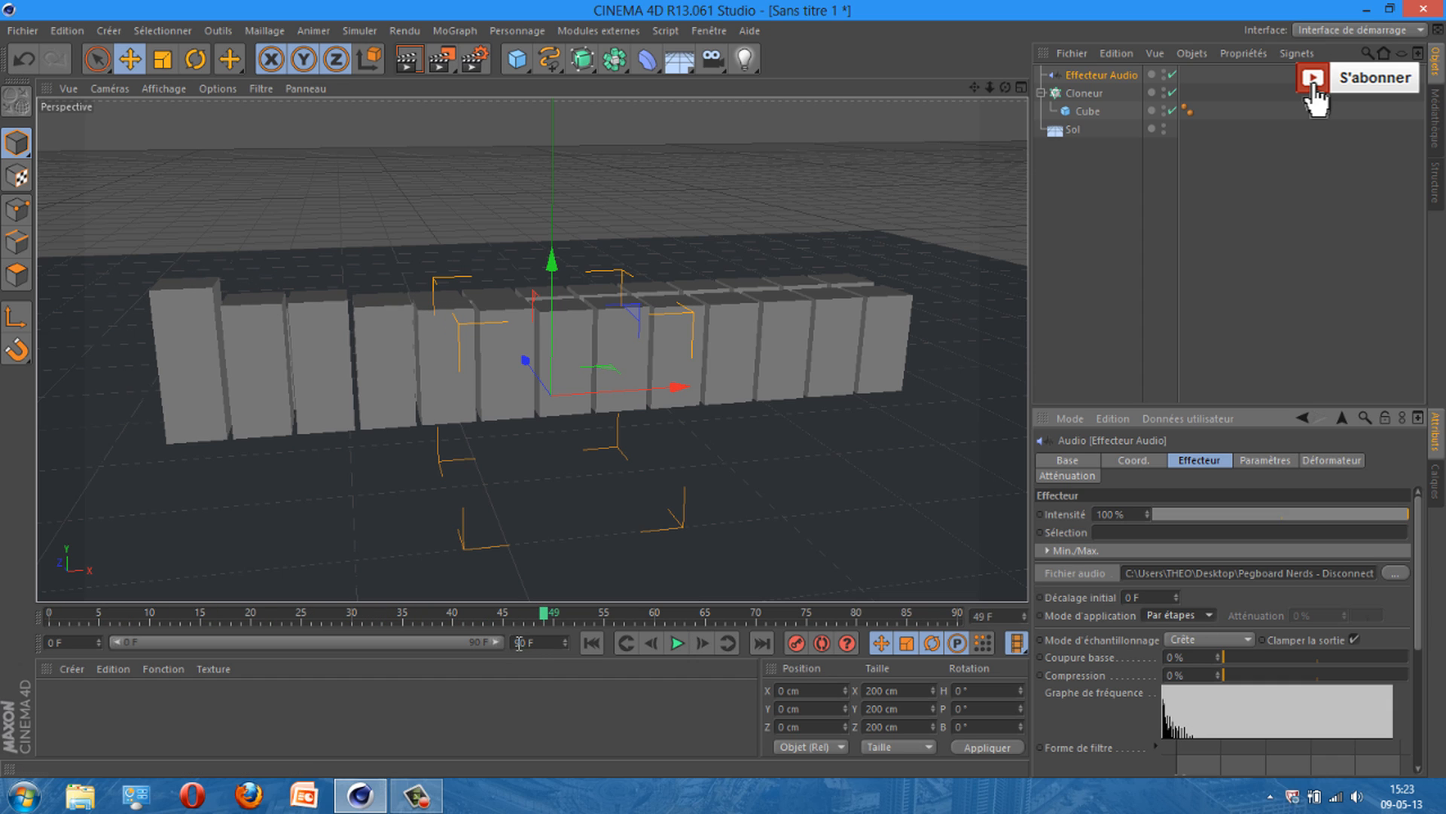
Step: Set the animation's end to 300 frames and extend the preview range to the full length
left_click_drag(525, 643, 512, 645)
type("300")
key("Return")
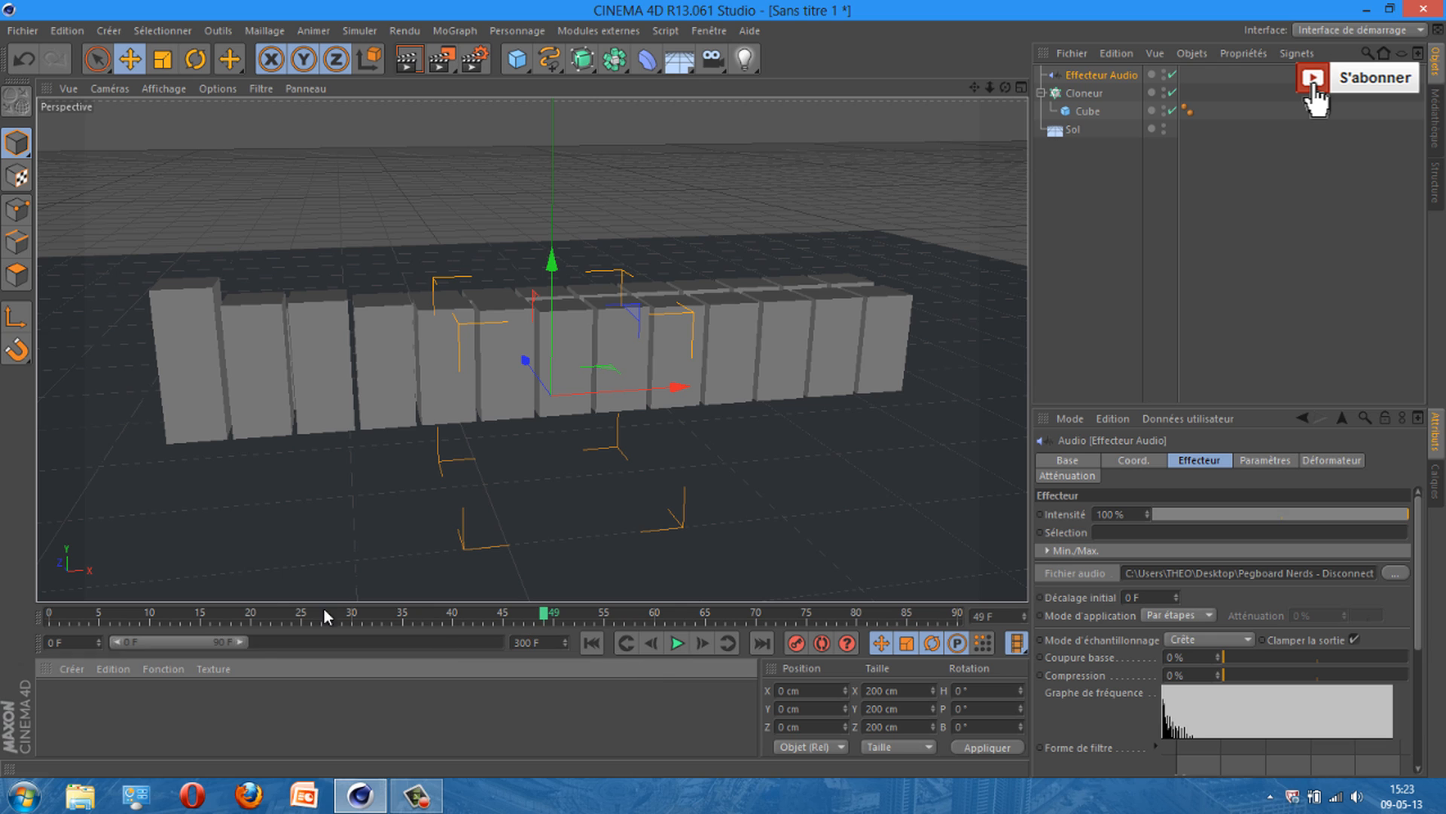
left_click_drag(239, 643, 508, 648)
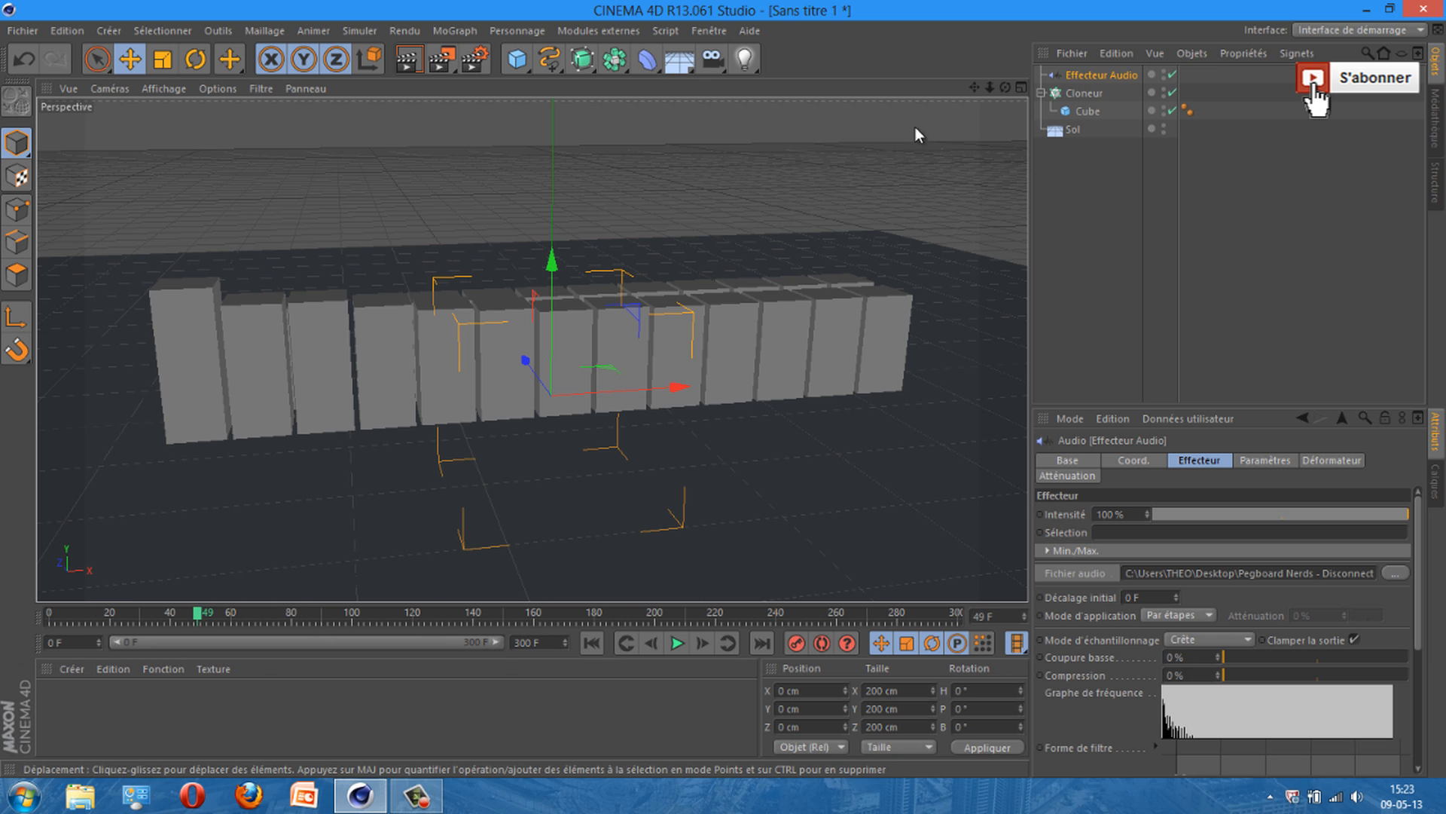
Step: Enable Echelle in the Effecteur Audio's parameters, set E.Y to 0.5, and preview how the clones react to the music
left_click(675, 644)
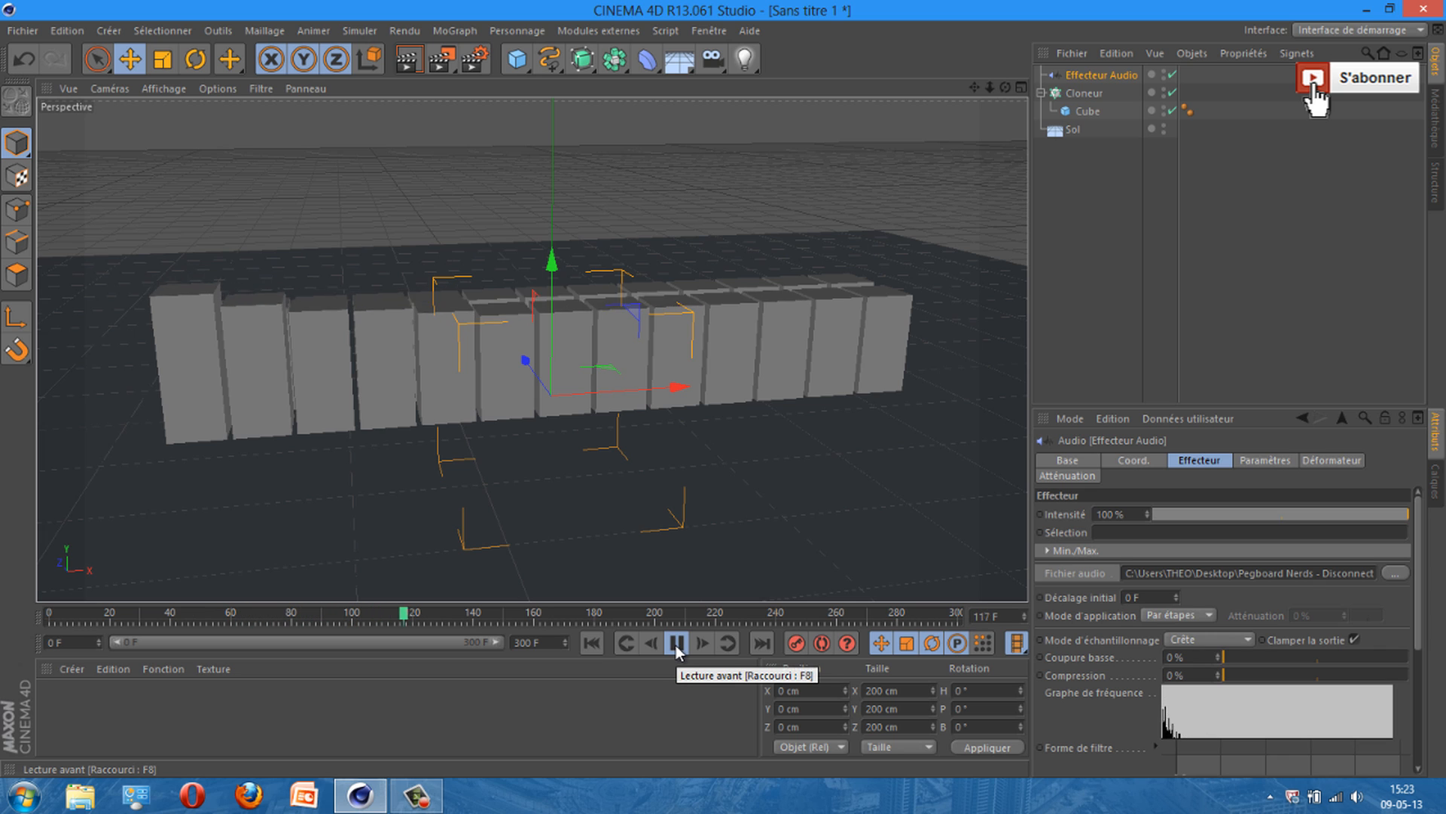
left_click(676, 643)
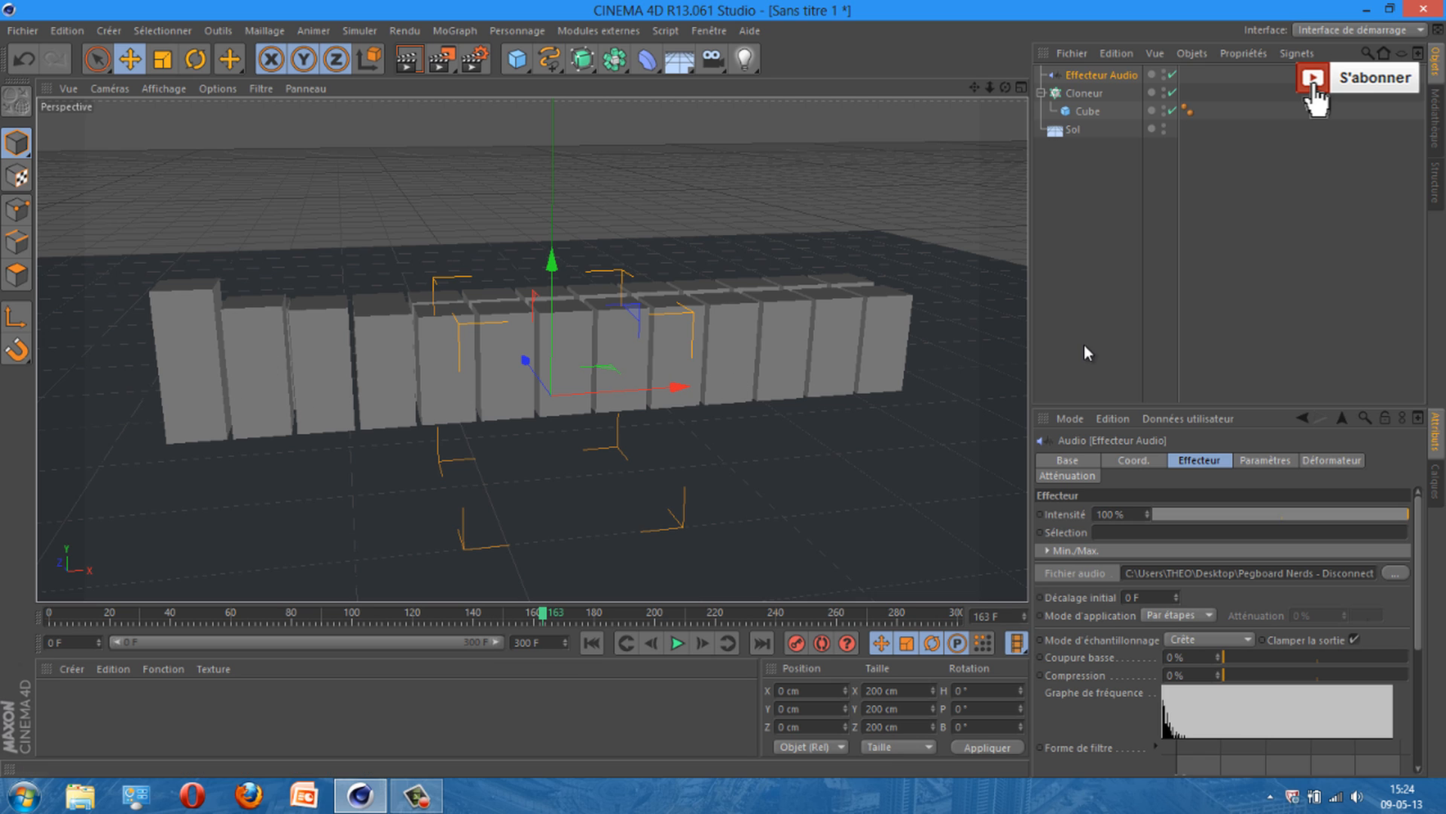
left_click(1274, 461)
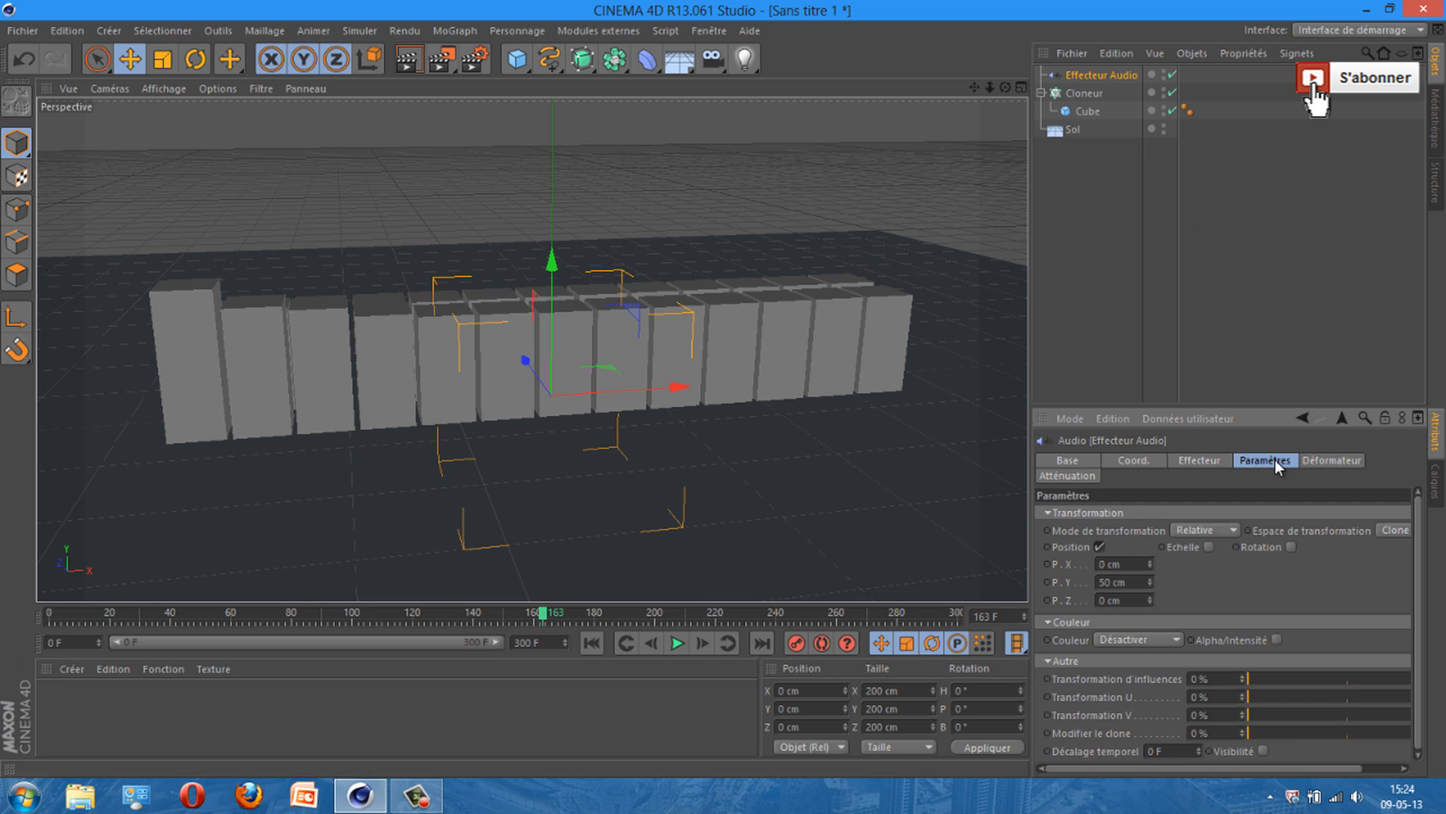
left_click(1209, 547)
left_click_drag(1306, 583, 1307, 582)
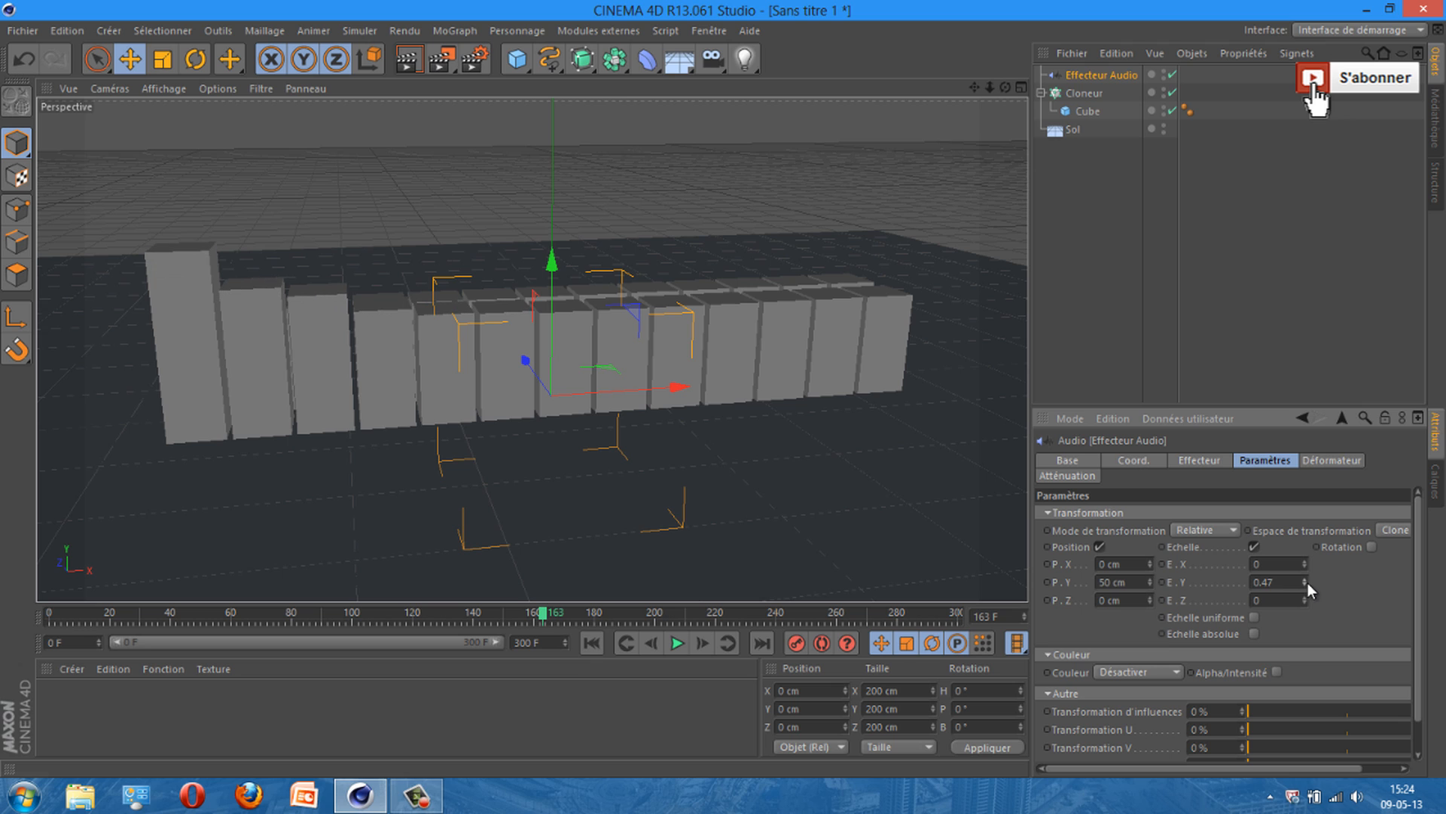
left_click(678, 643)
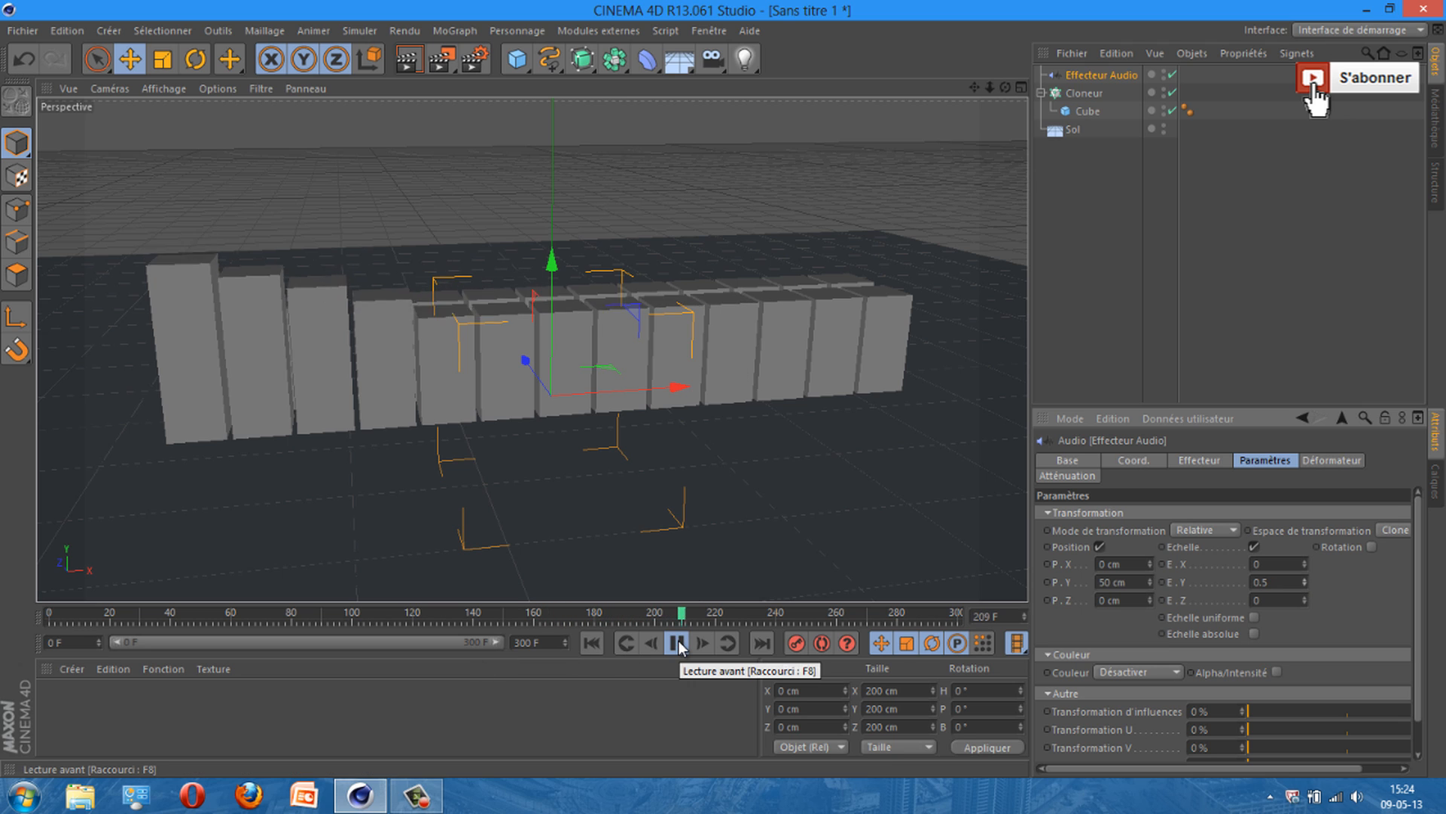
left_click(678, 643)
Step: Return the animation to frame 0
mouse_move(1007, 86)
left_mouse_down()
mouse_move(721, 391)
mouse_move(784, 281)
left_mouse_up()
left_click_drag(678, 616, 21, 622)
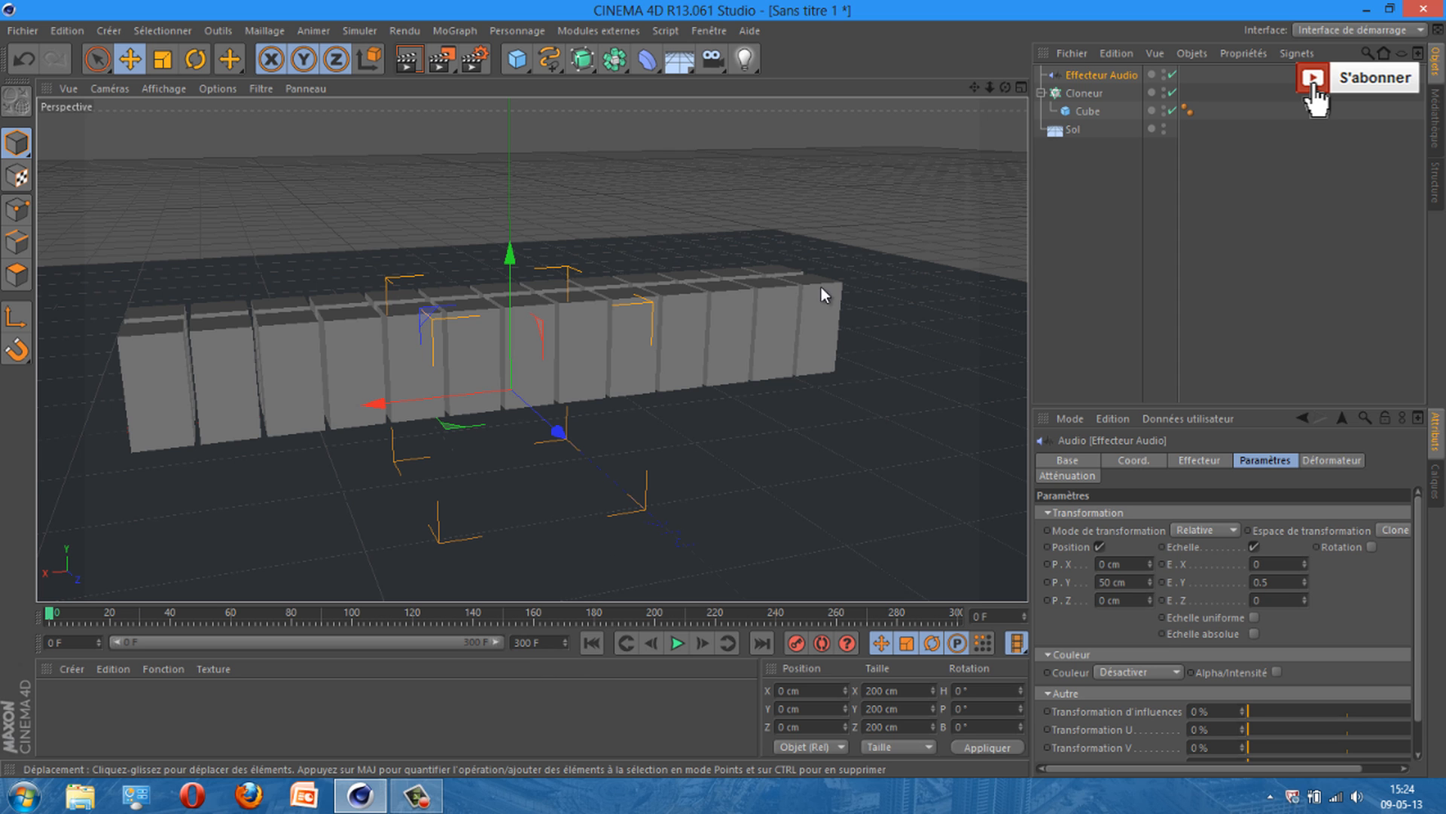
left_click_drag(974, 87, 724, 389)
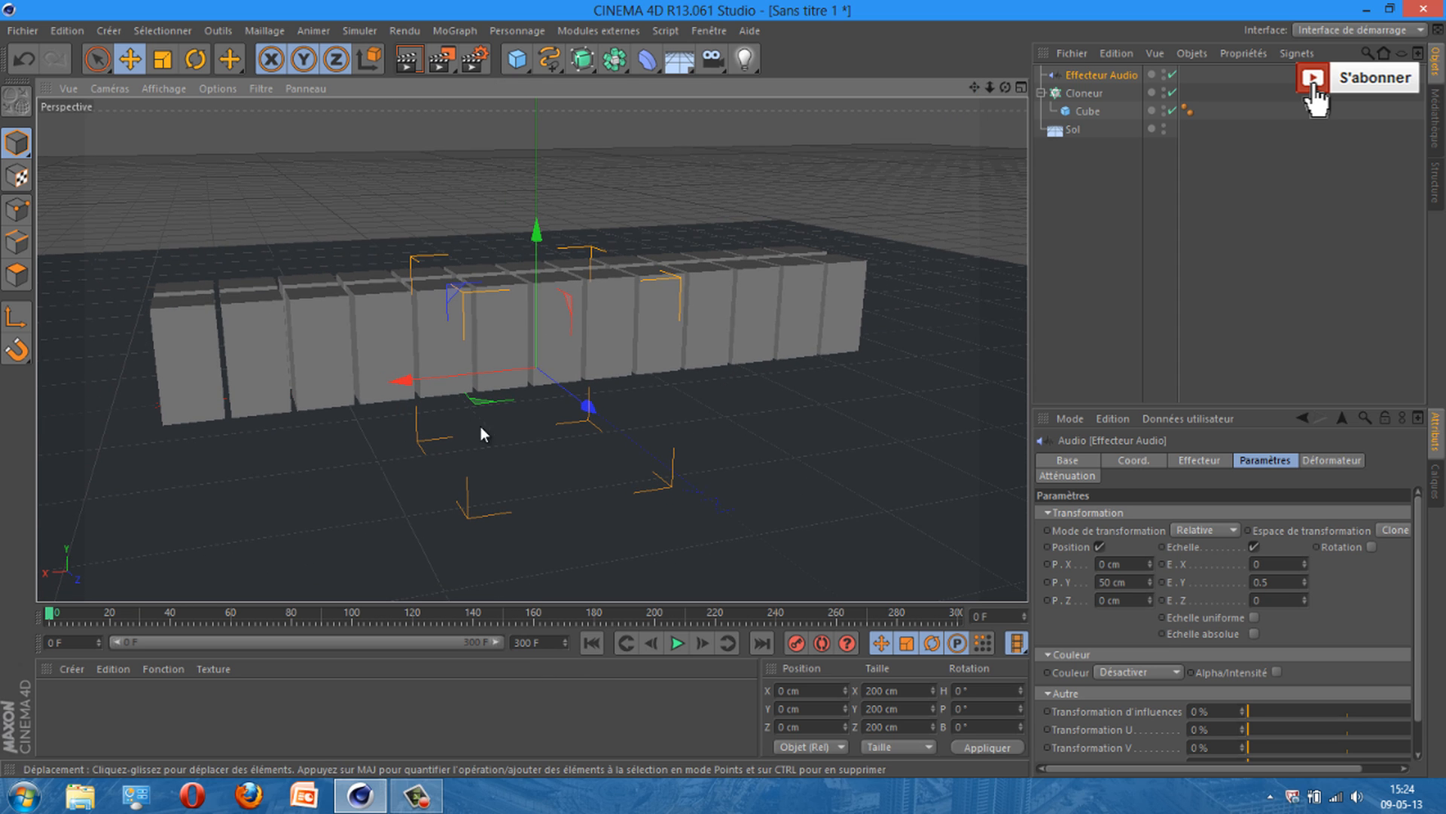
Step: Add a MoGraph text object reading "diksor" and set its depth to 71
left_click(453, 30)
left_click(473, 239)
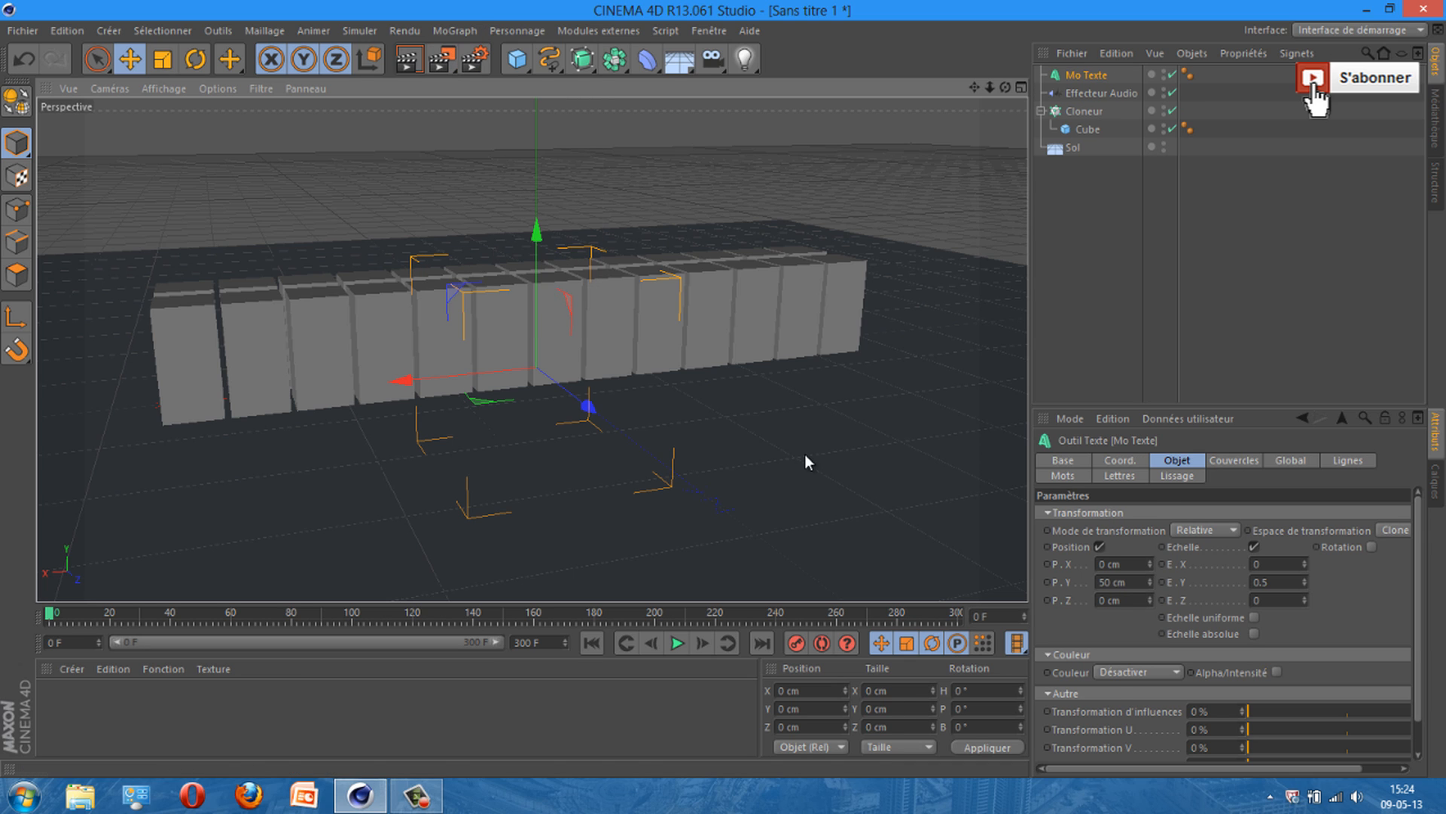
left_click(1119, 559)
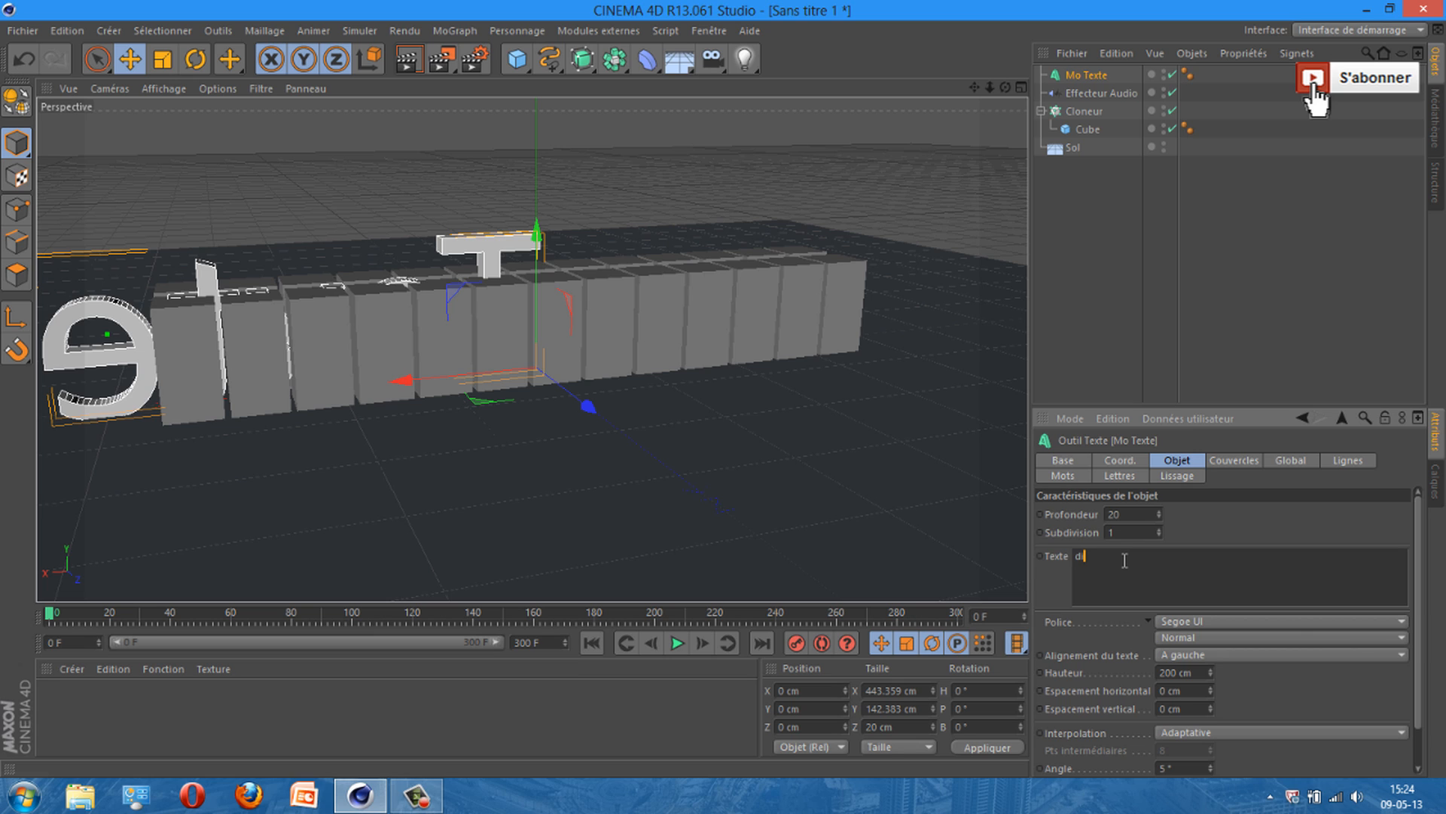
left_click(1235, 526)
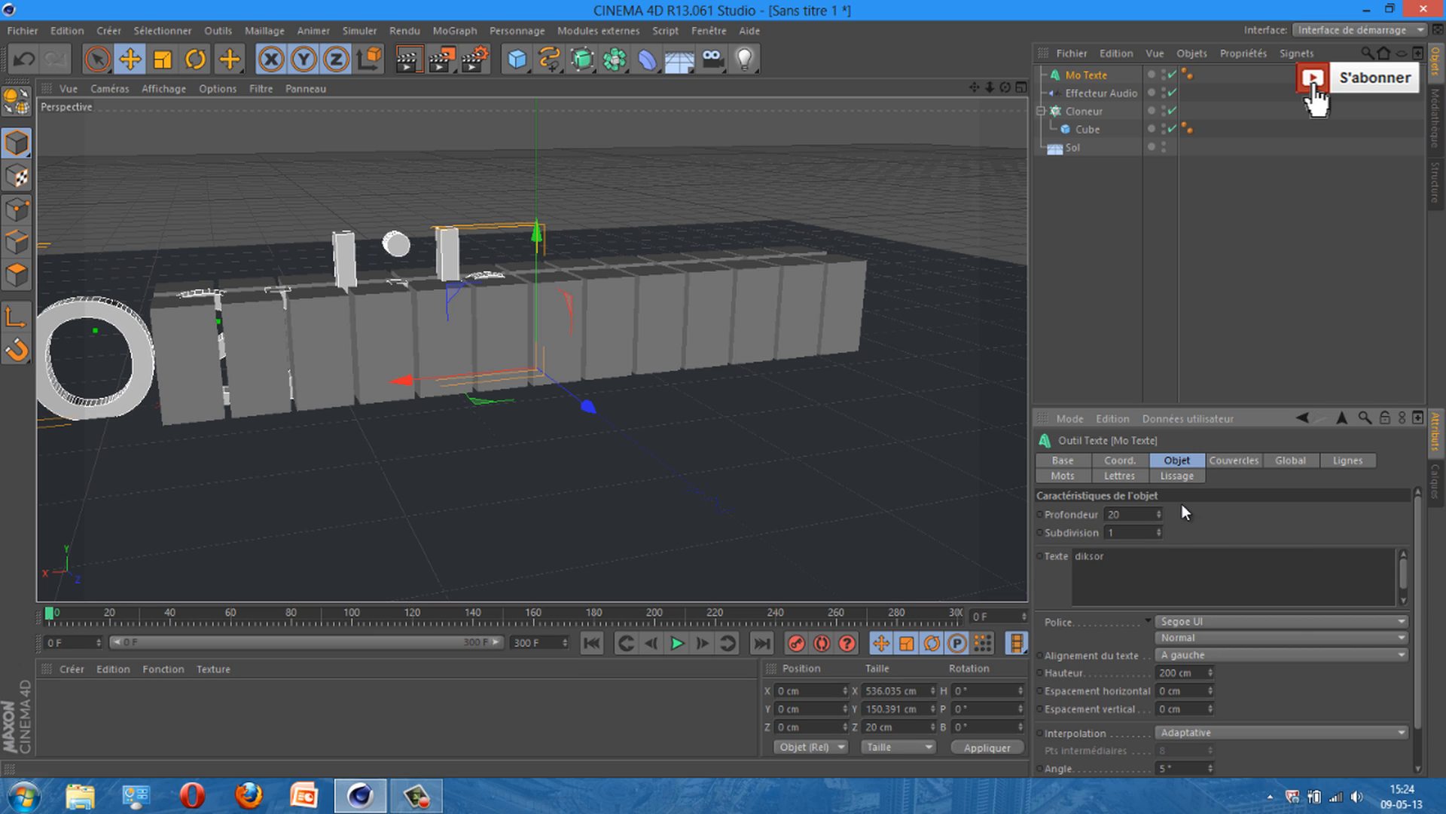
left_click_drag(1158, 515, 1157, 517)
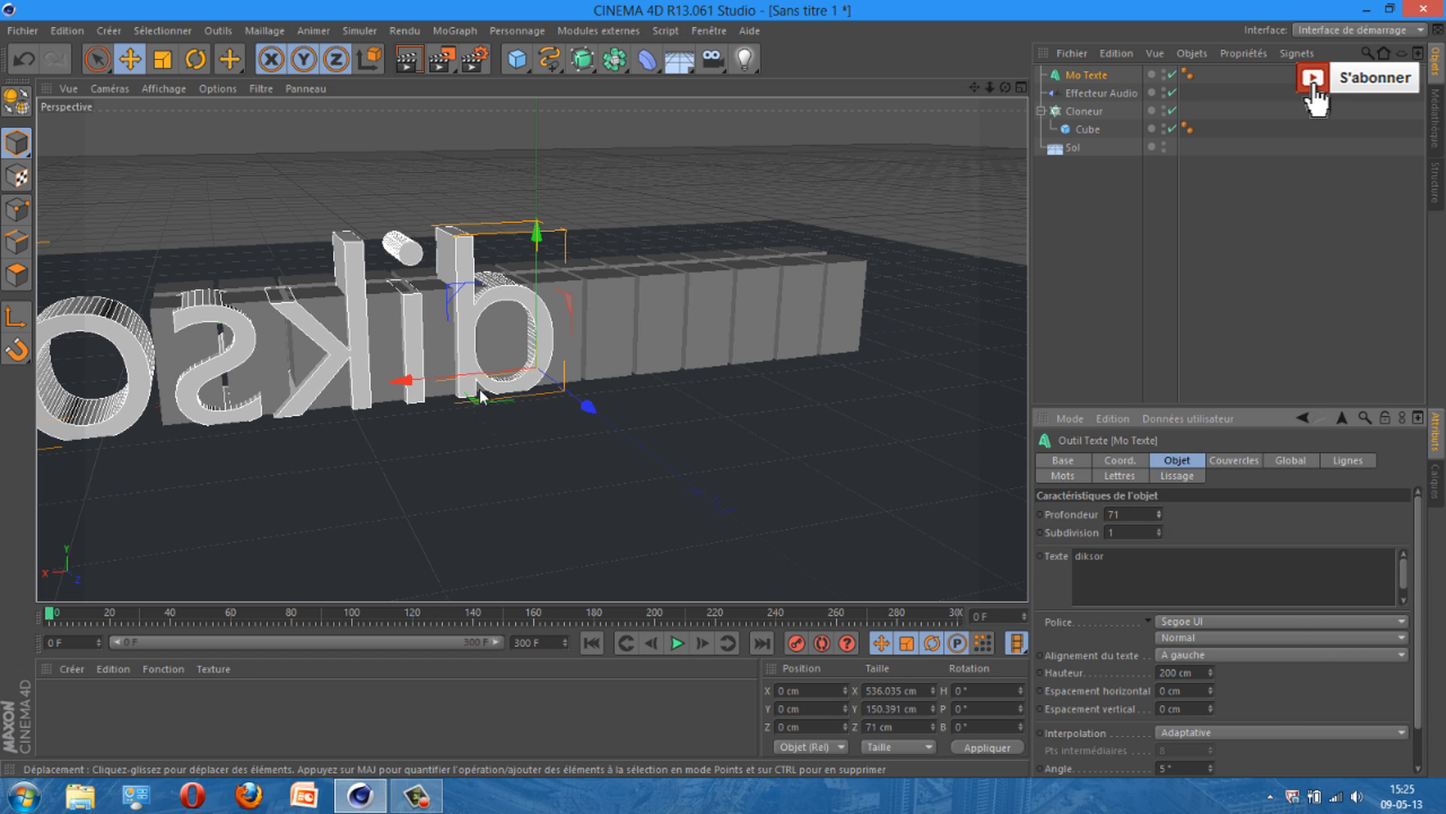
Step: Rotate the text about 180° in heading and place it in front of the cube row, near X 284 cm, Z 135 cm
left_click_drag(467, 384, 723, 351)
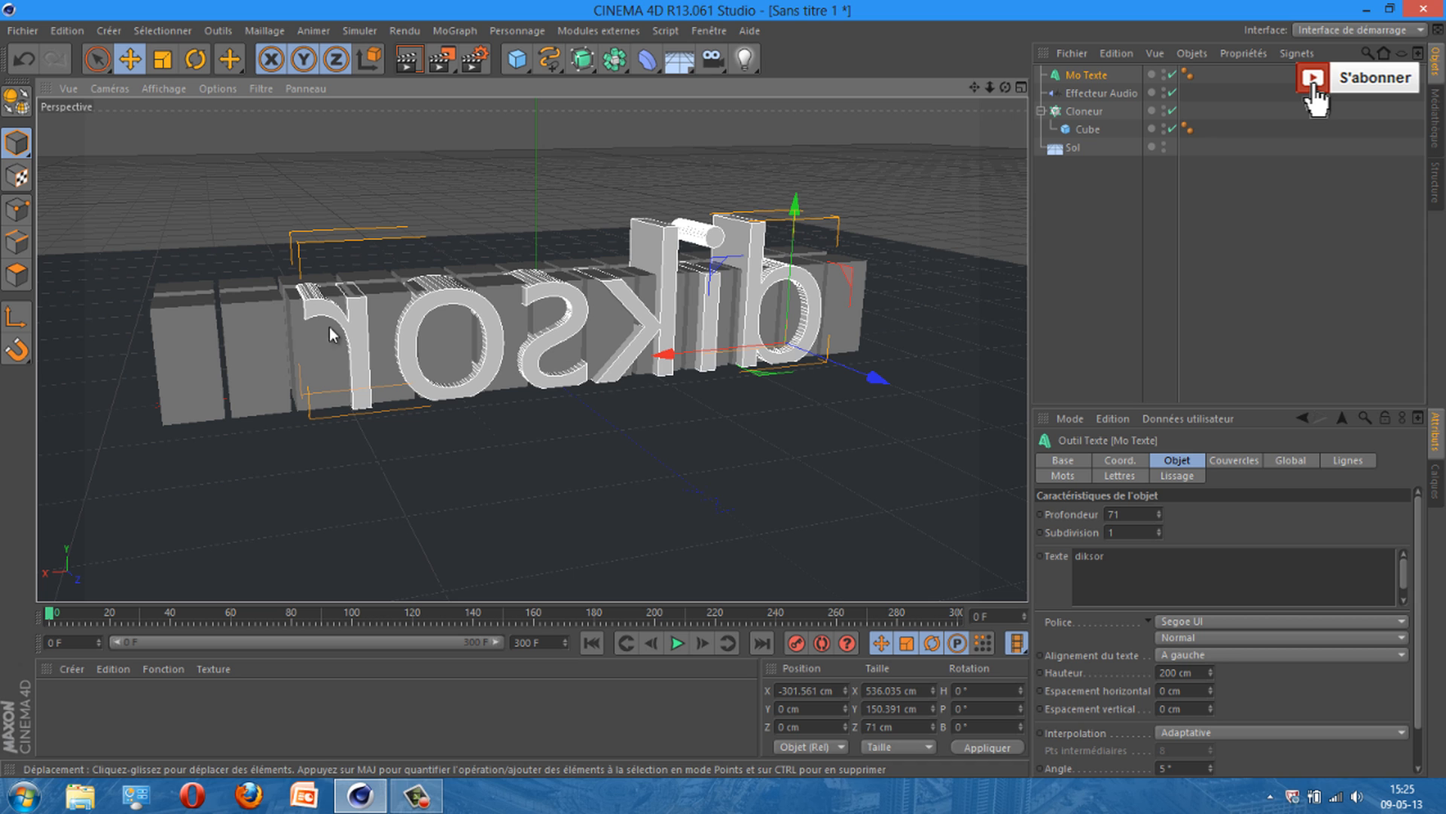
left_click(197, 59)
left_click_drag(753, 368, 877, 287)
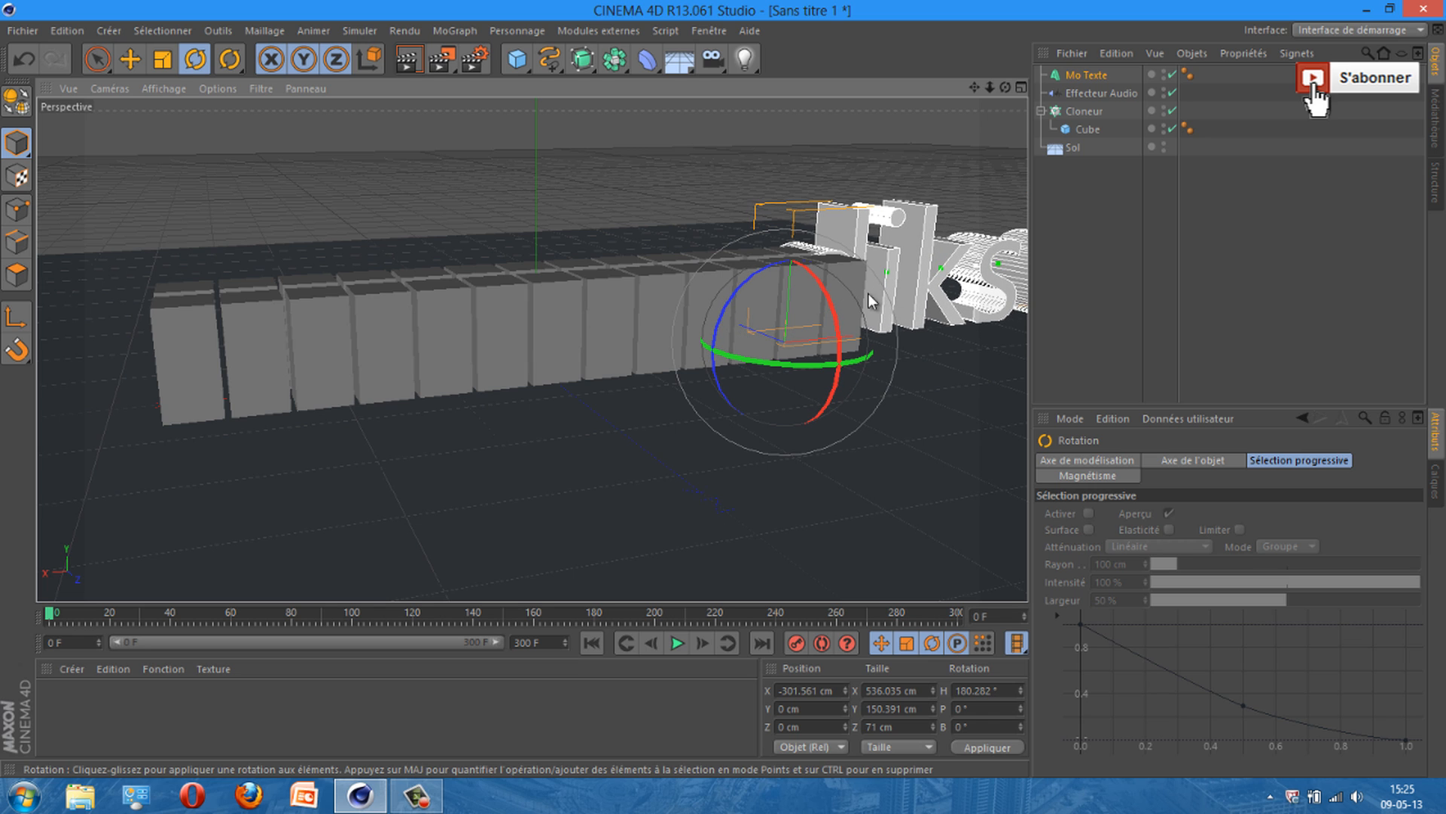
left_click(129, 62)
left_click_drag(873, 335, 401, 445)
left_click_drag(291, 360, 301, 406)
left_click_drag(437, 443, 379, 443)
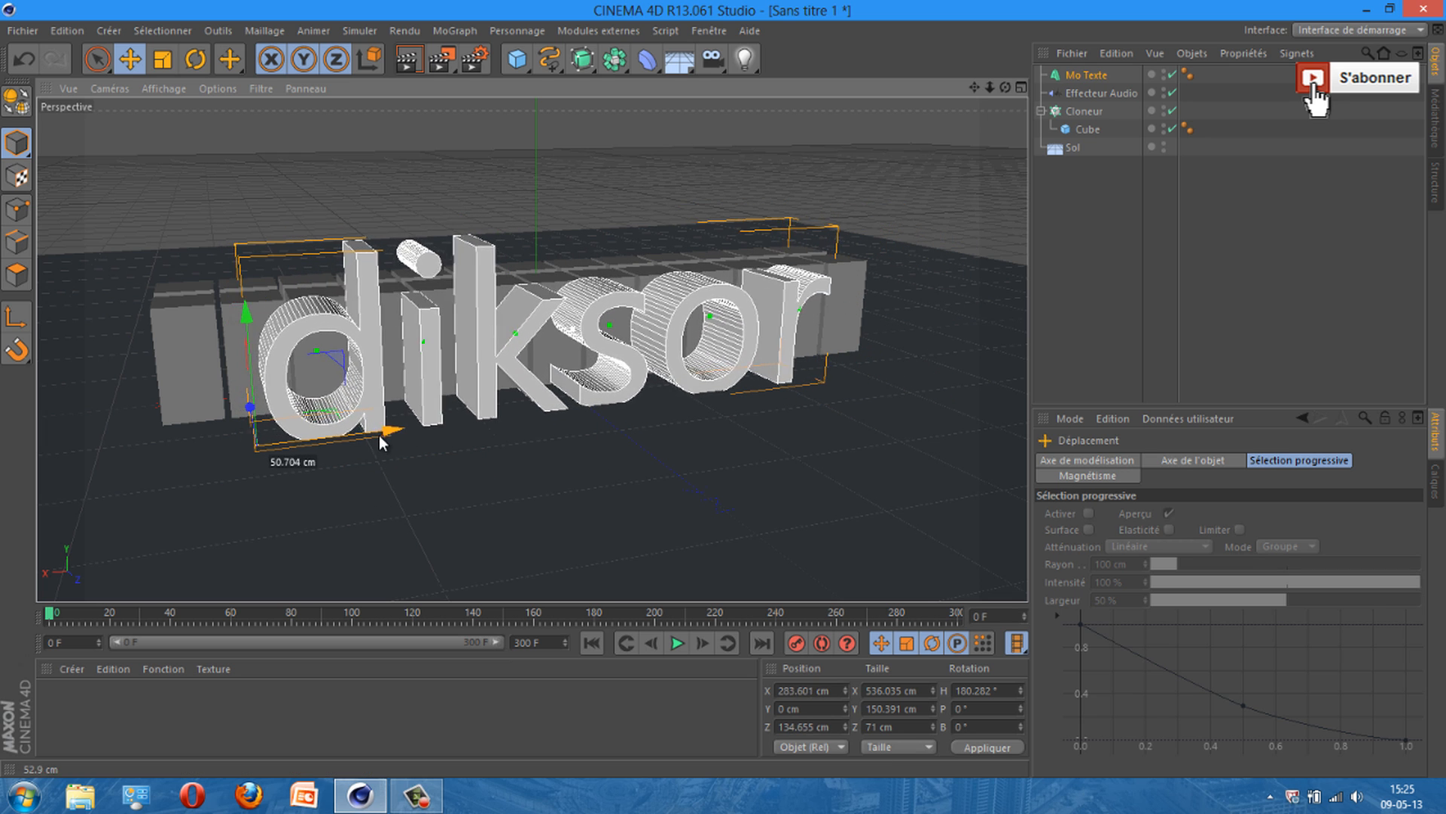
Step: Change the Mo Texte object's font to Ethnocentric Rg
left_click(1083, 76)
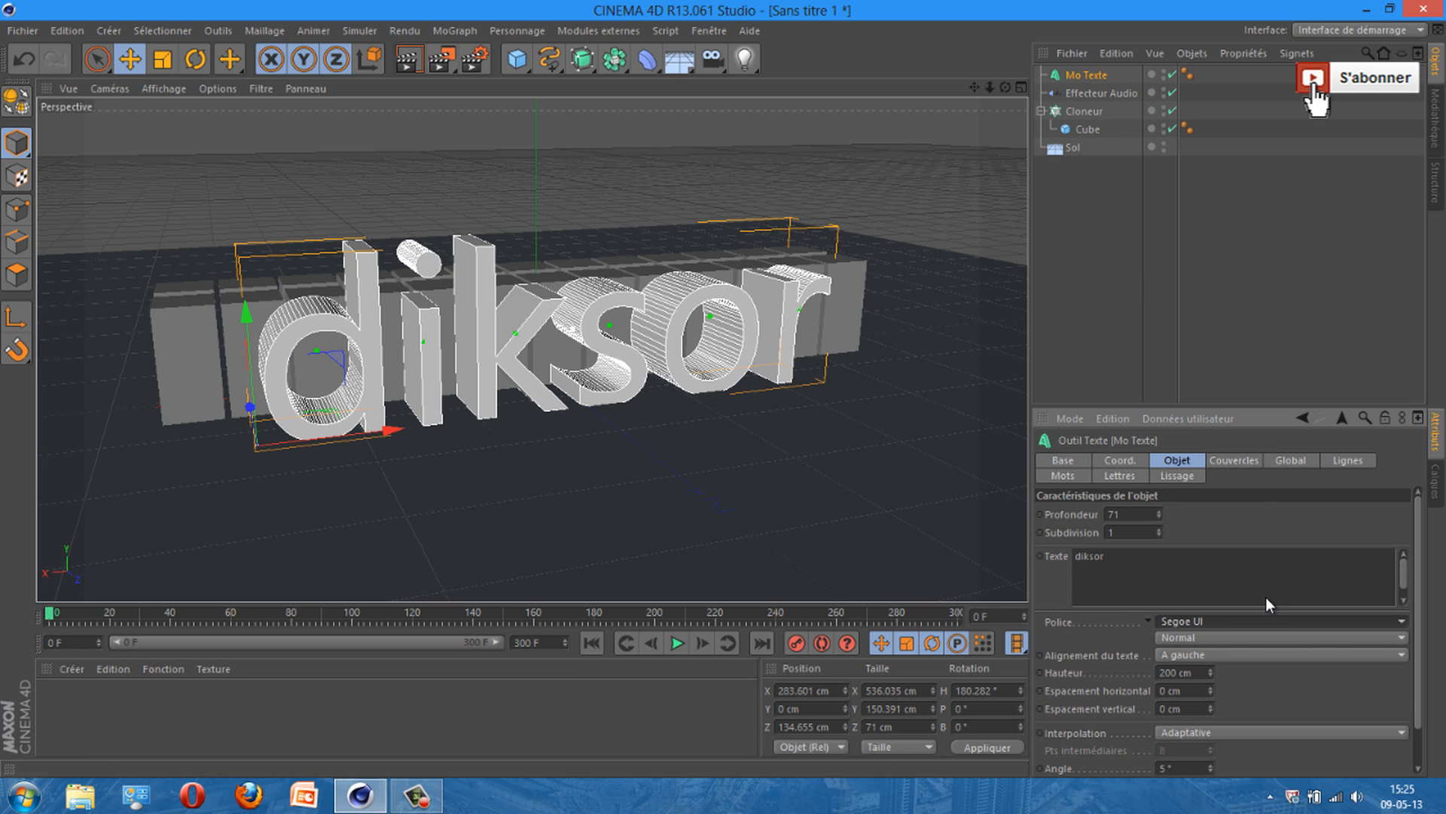
left_click(1254, 622)
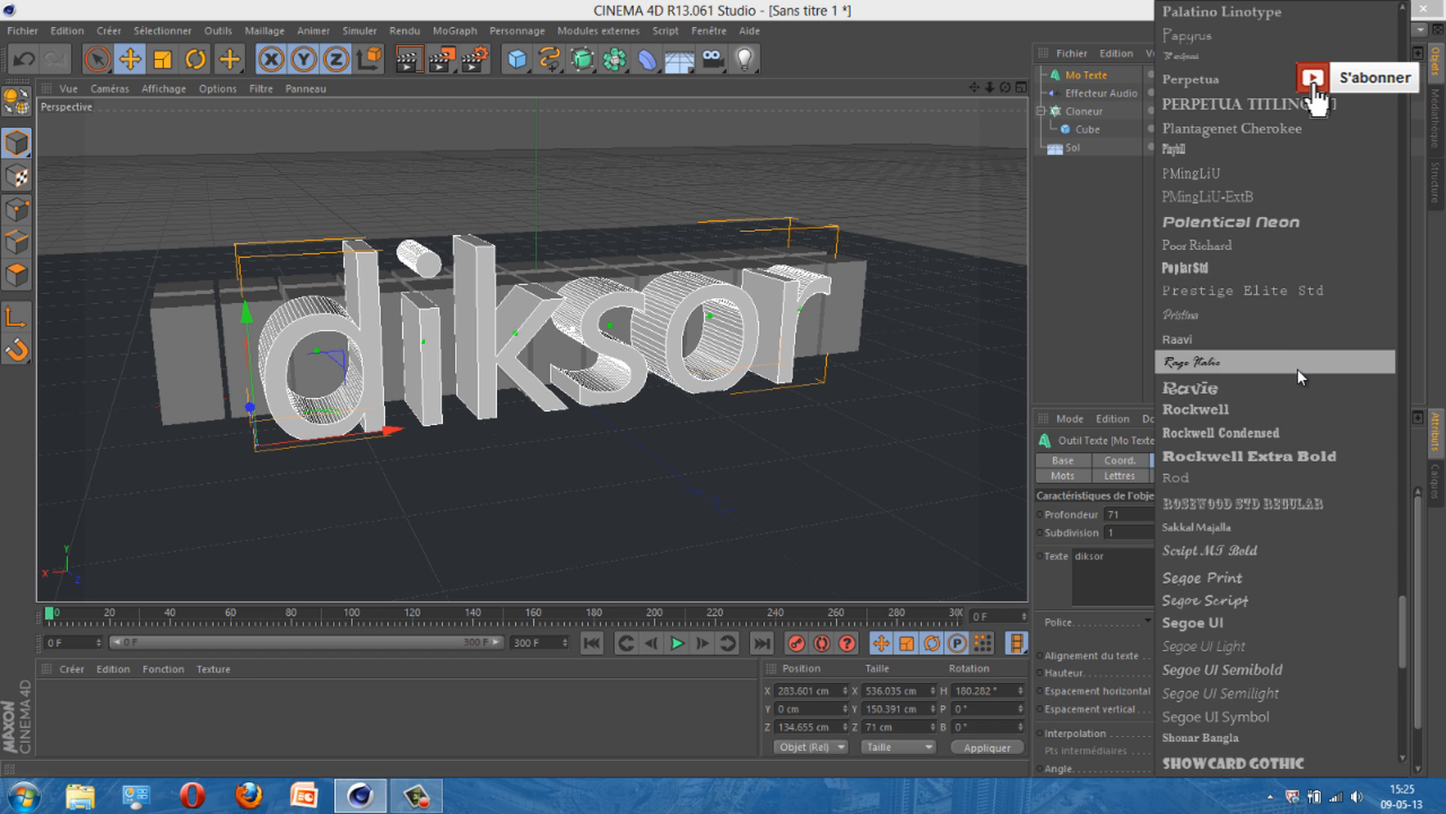
scroll(1300, 354, "up", 9)
scroll(1308, 305, "up", 10)
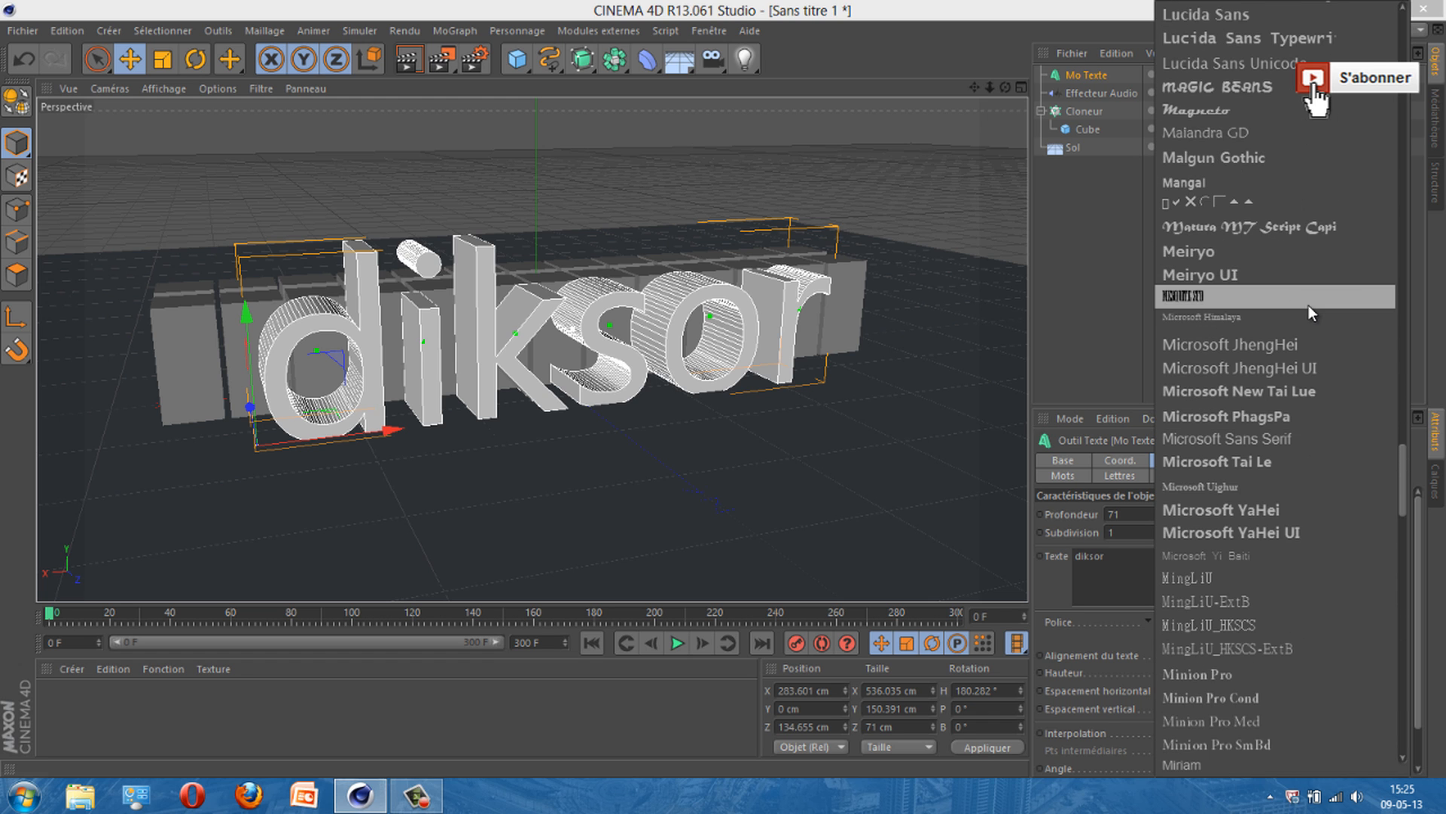
scroll(1309, 306, "up", 12)
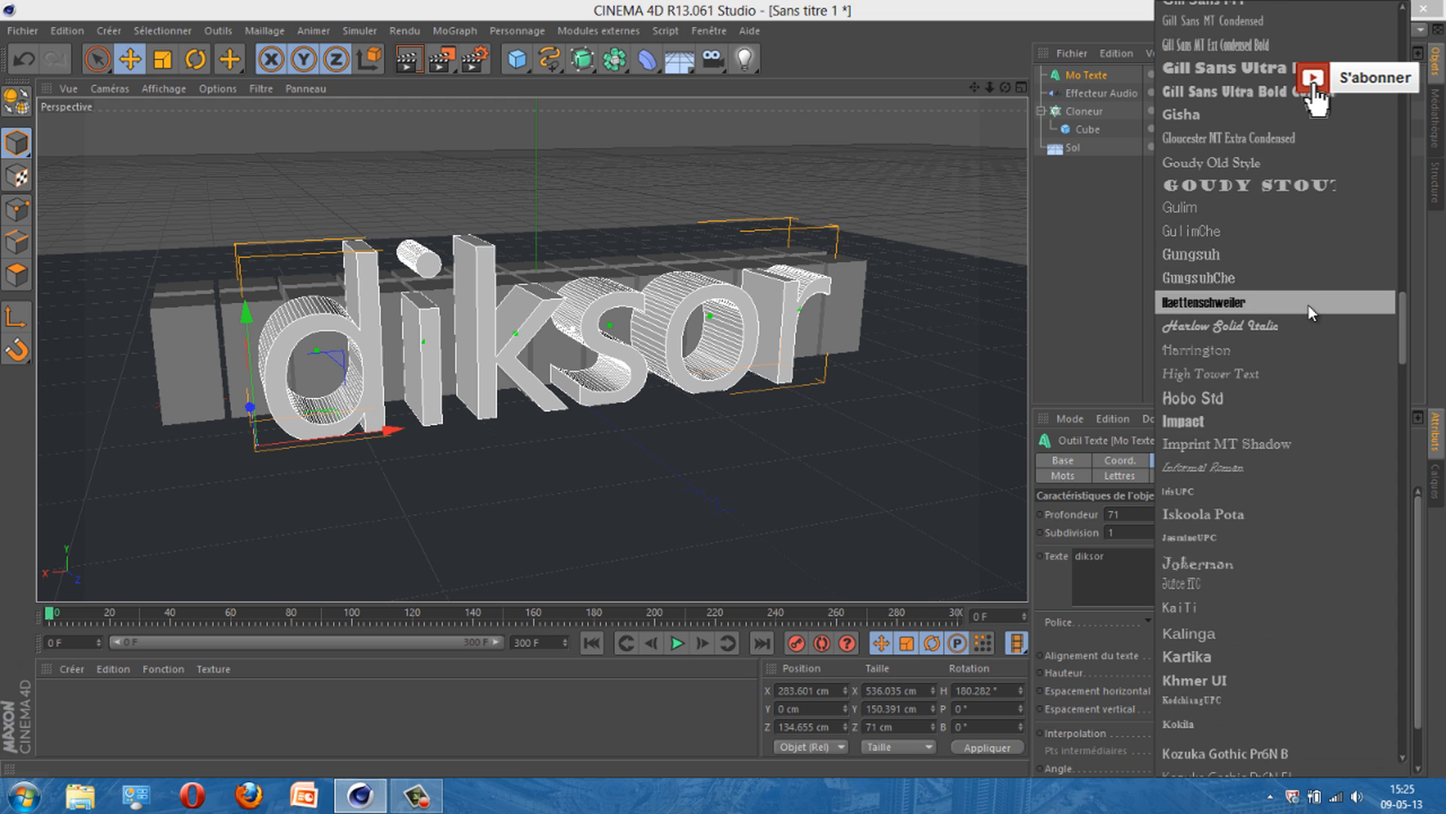
scroll(1301, 290, "up", 10)
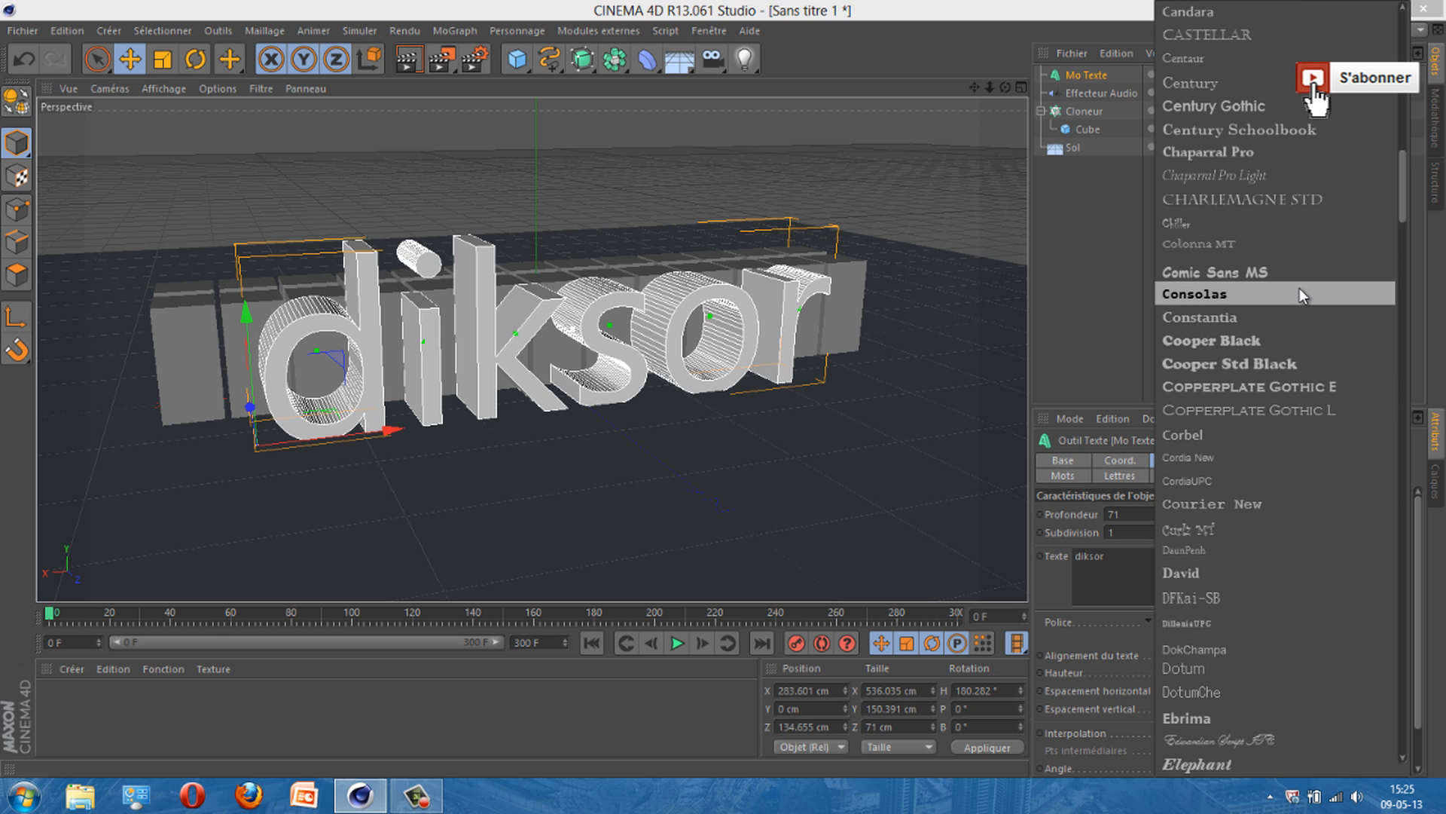
left_click(1272, 388)
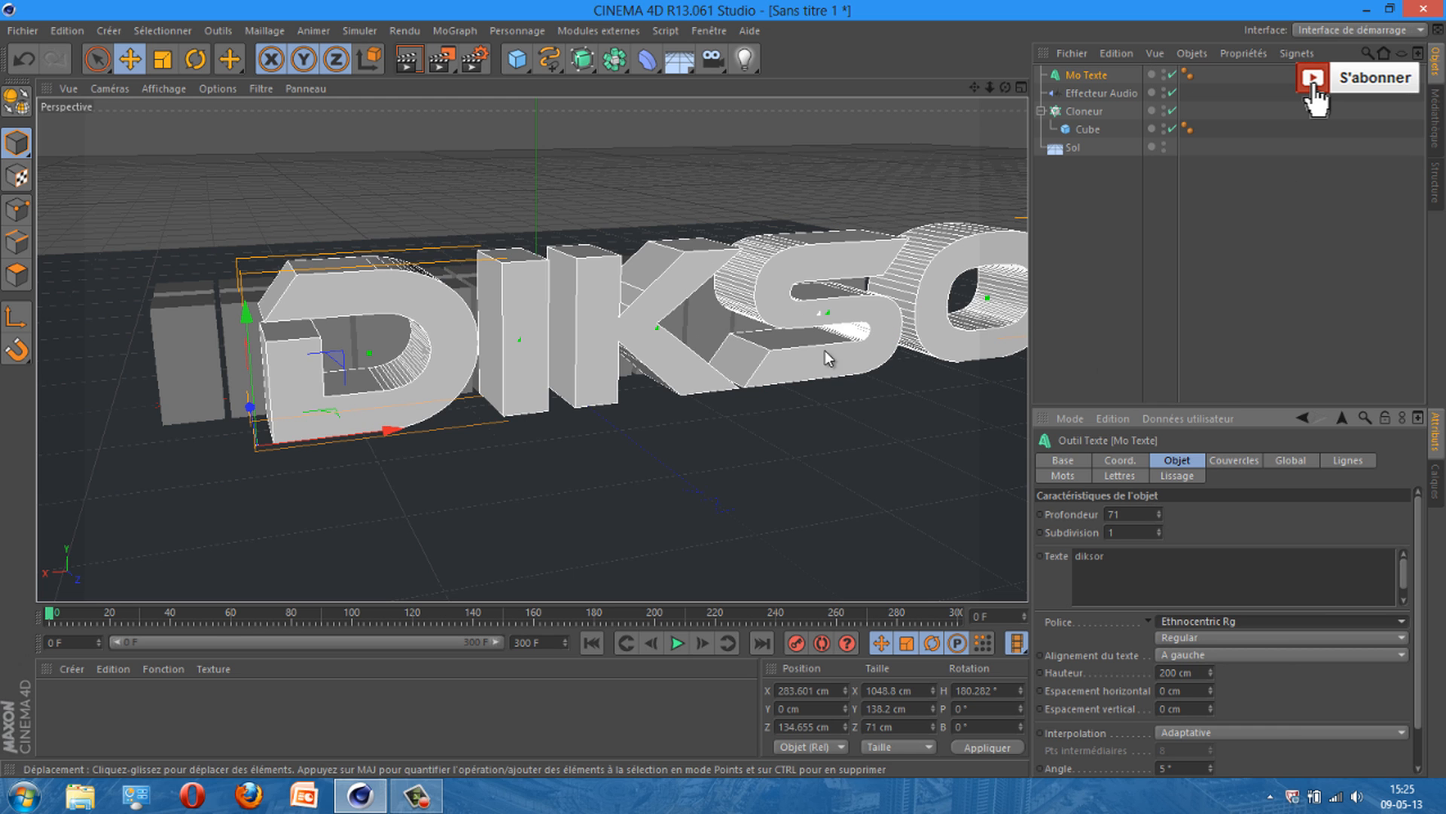
Step: Reduce the text height to 117 cm and recentre it in front of the cubes at about X 299 cm
left_click_drag(401, 434, 270, 450)
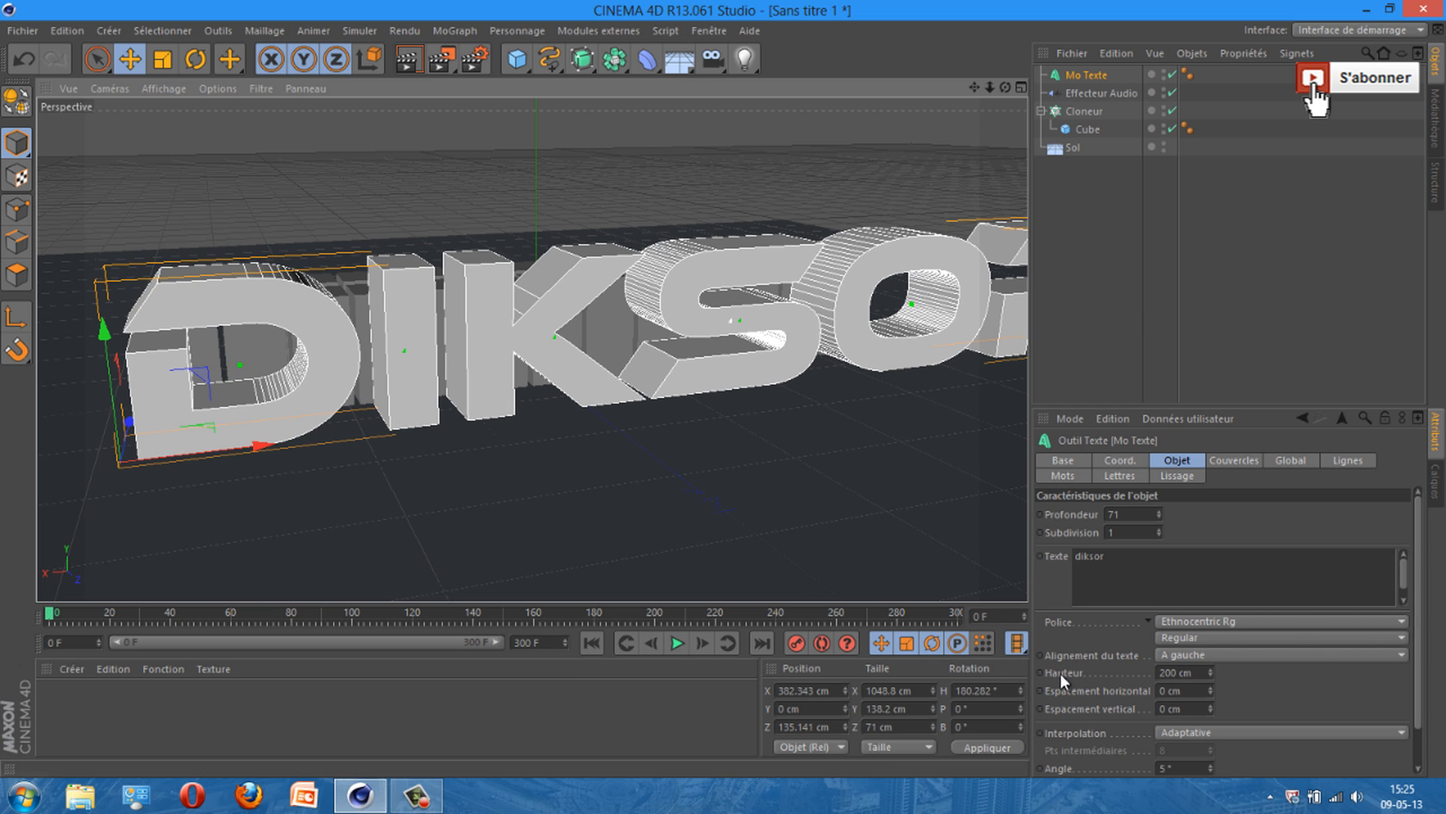
mouse_move(1209, 671)
left_mouse_down()
mouse_move(1204, 693)
mouse_move(1214, 654)
mouse_move(1209, 670)
left_mouse_up()
left_click_drag(258, 445, 373, 432)
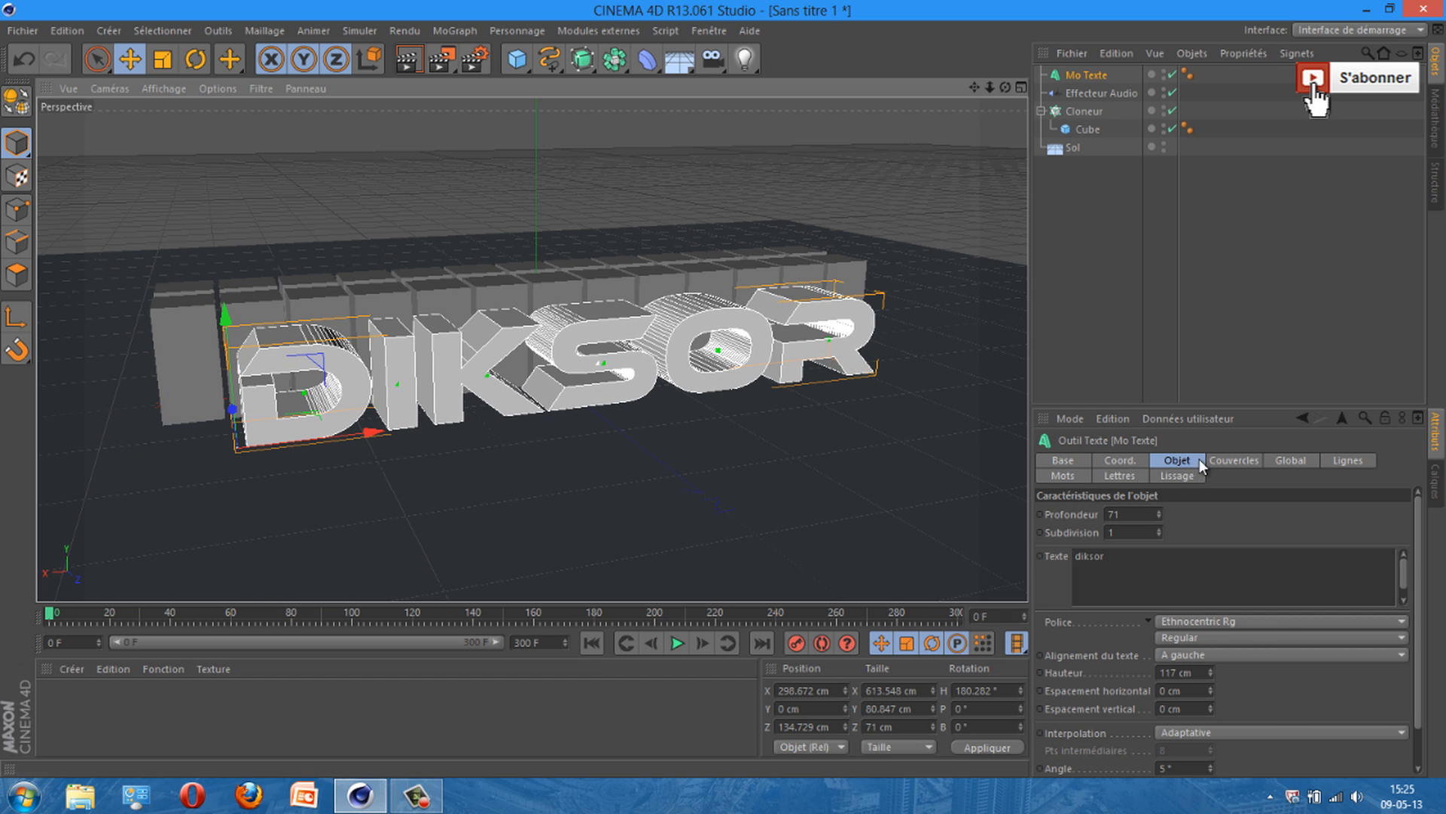
Step: Set the text's start and end caps to Couvercle et biseau, each with a 1 cm radius
left_click(1233, 460)
left_click(1254, 513)
left_click(1214, 586)
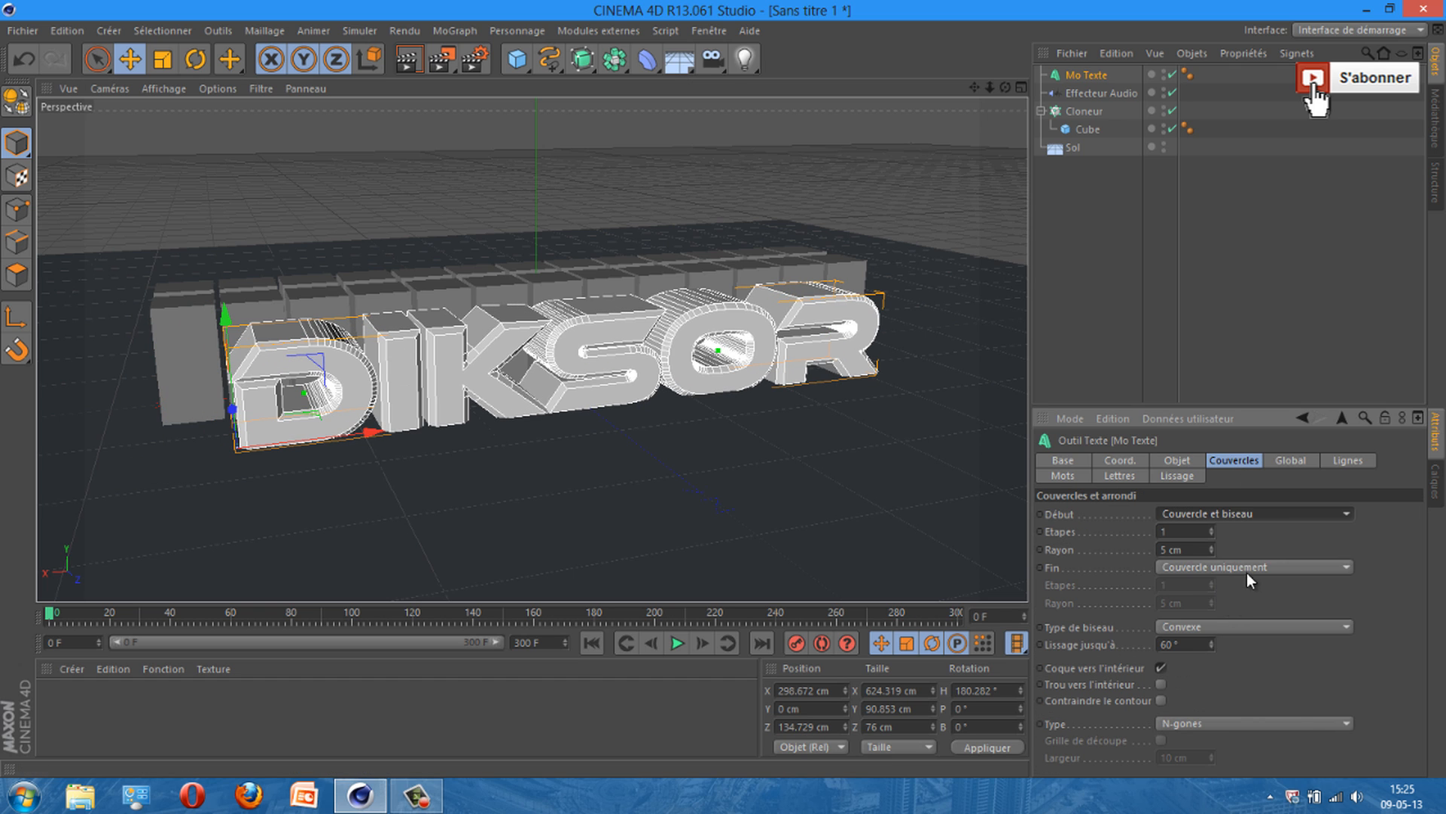
left_click(1248, 566)
left_click(1228, 638)
double_click(1165, 551)
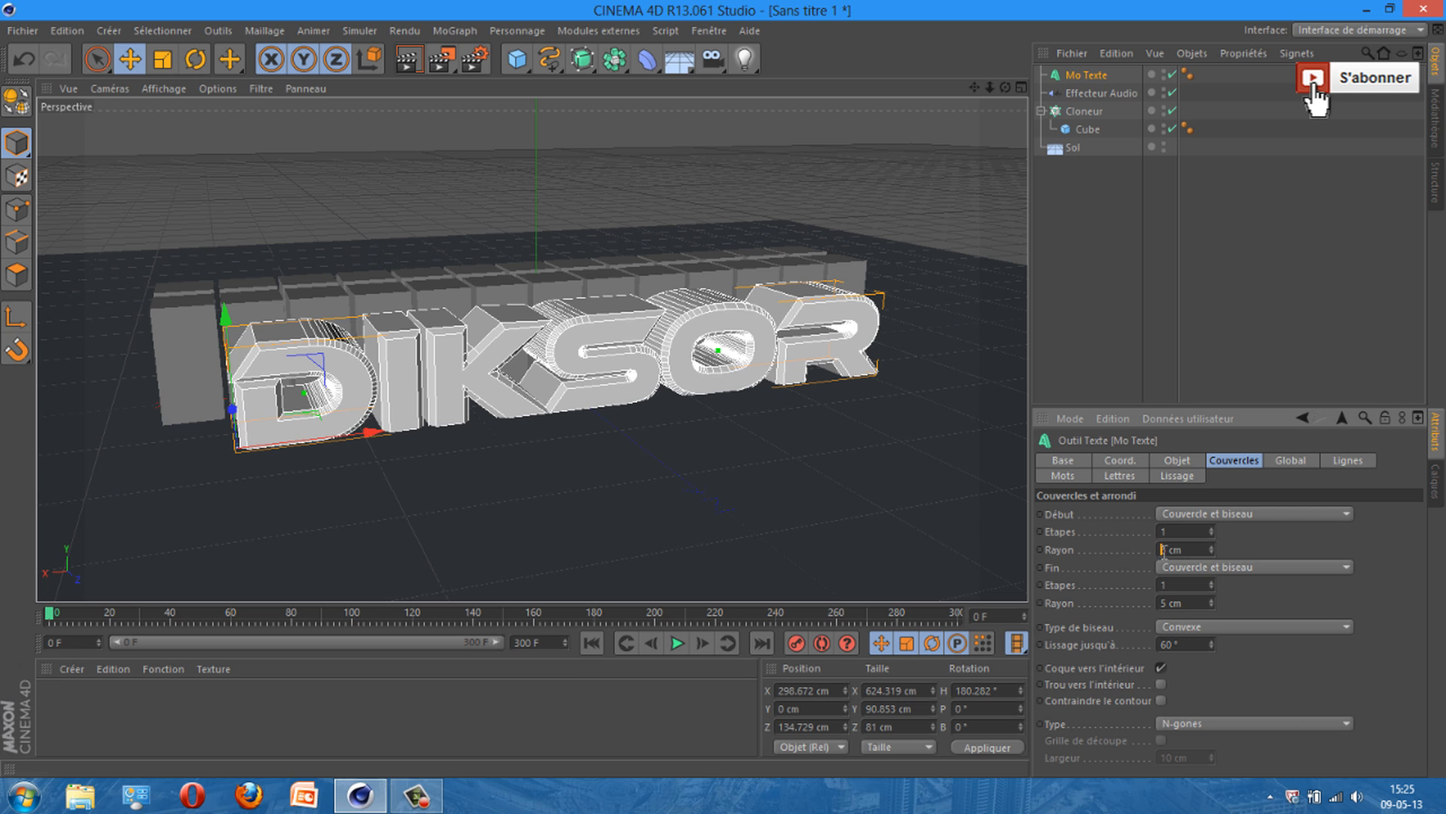
double_click(1164, 602)
type("1")
key("Return")
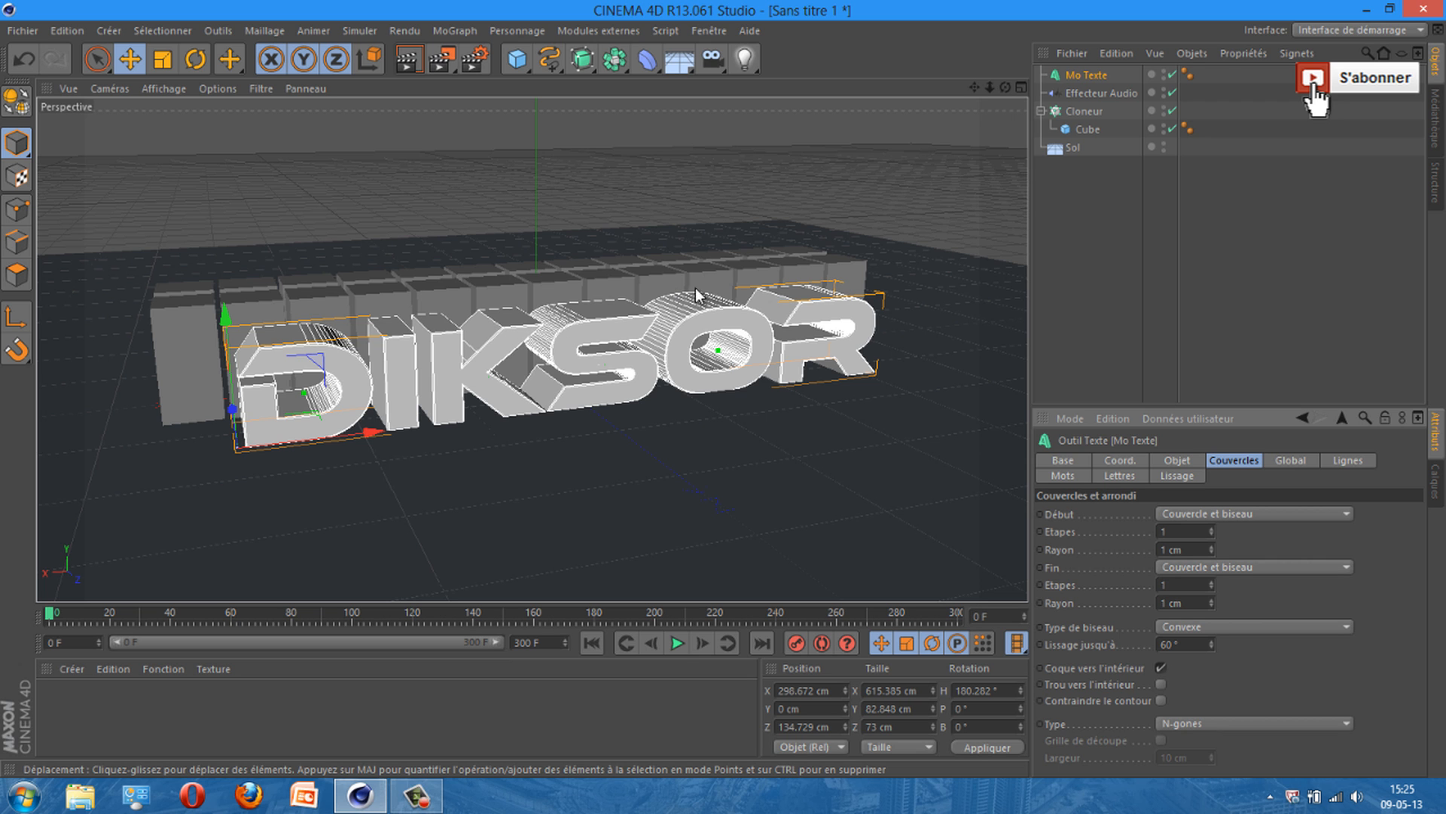
Step: Render the current view to check the bevelled text in front of the cube row
left_click_drag(991, 86, 723, 394)
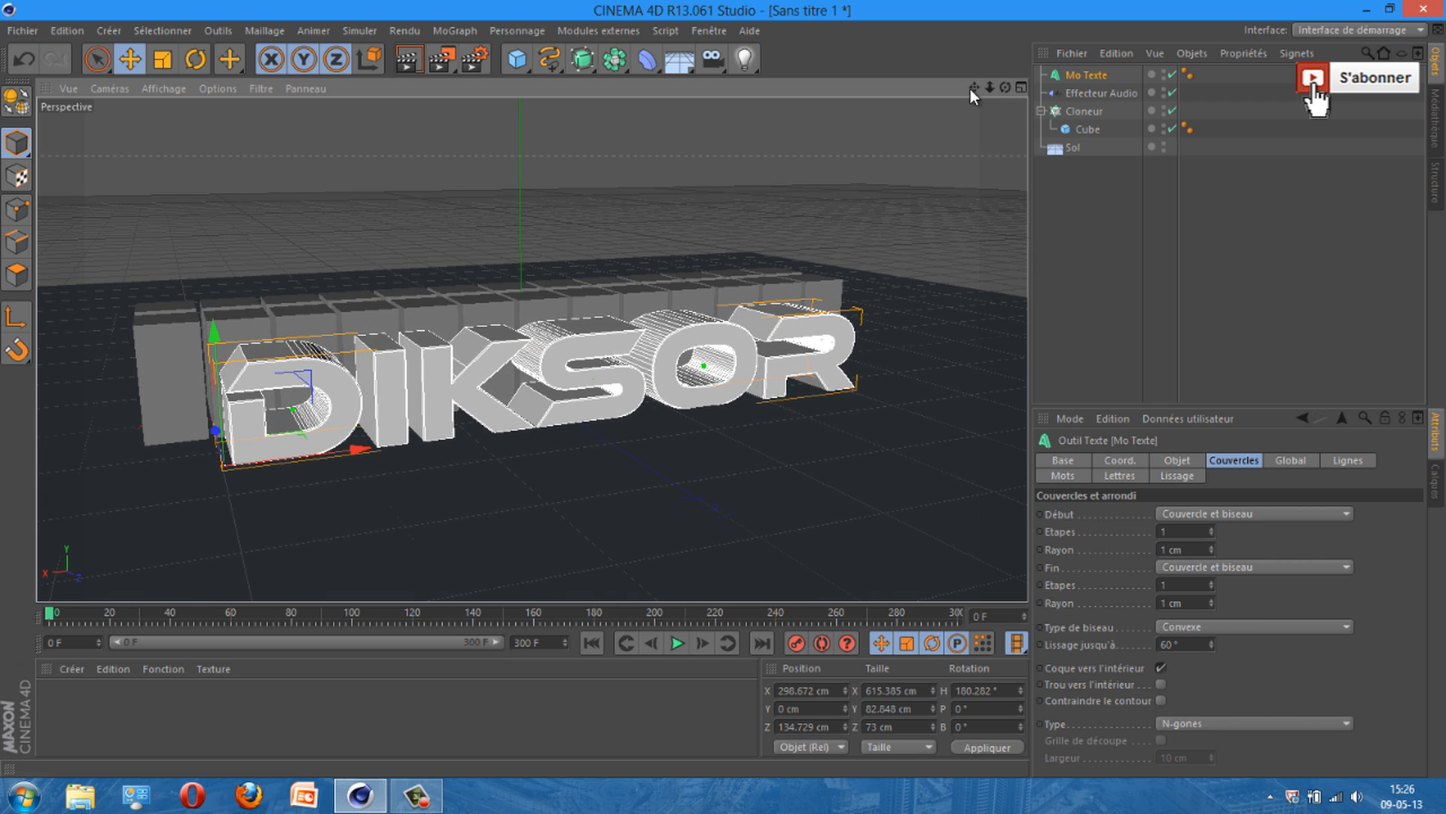
left_click_drag(970, 89, 724, 388)
left_click(411, 60)
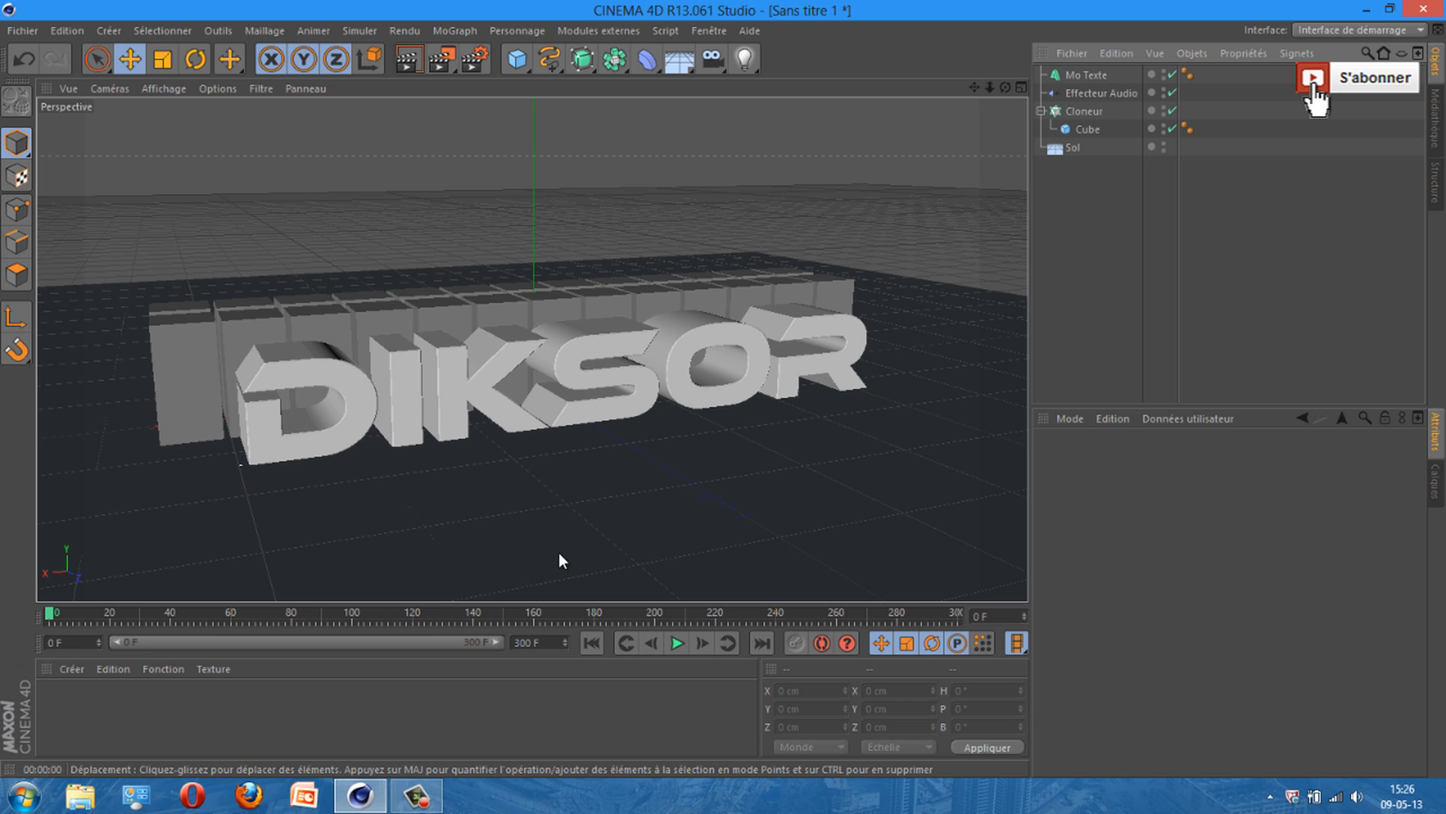
Step: Create three new materials
double_click(81, 711)
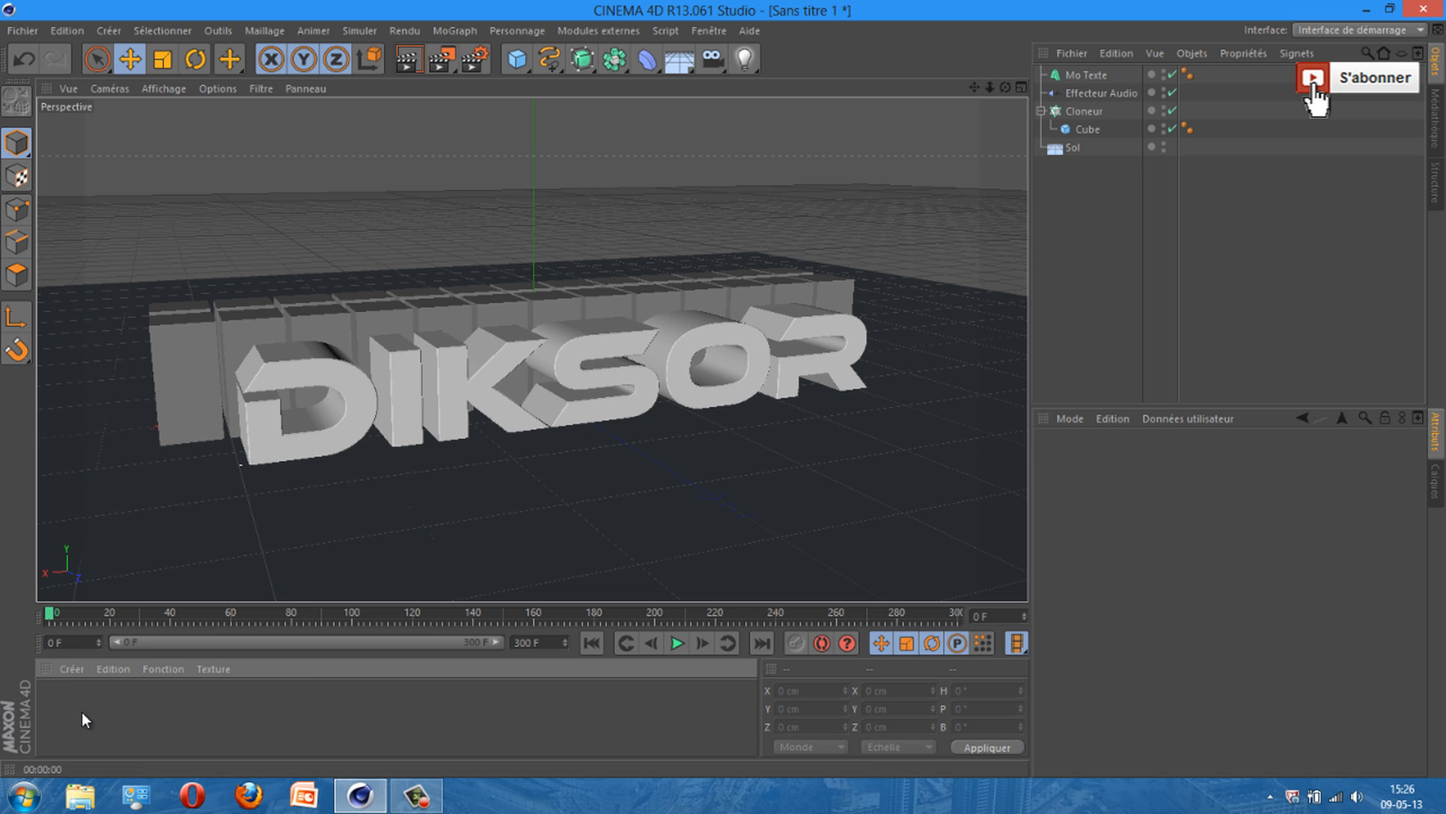
double_click(184, 712)
double_click(213, 711)
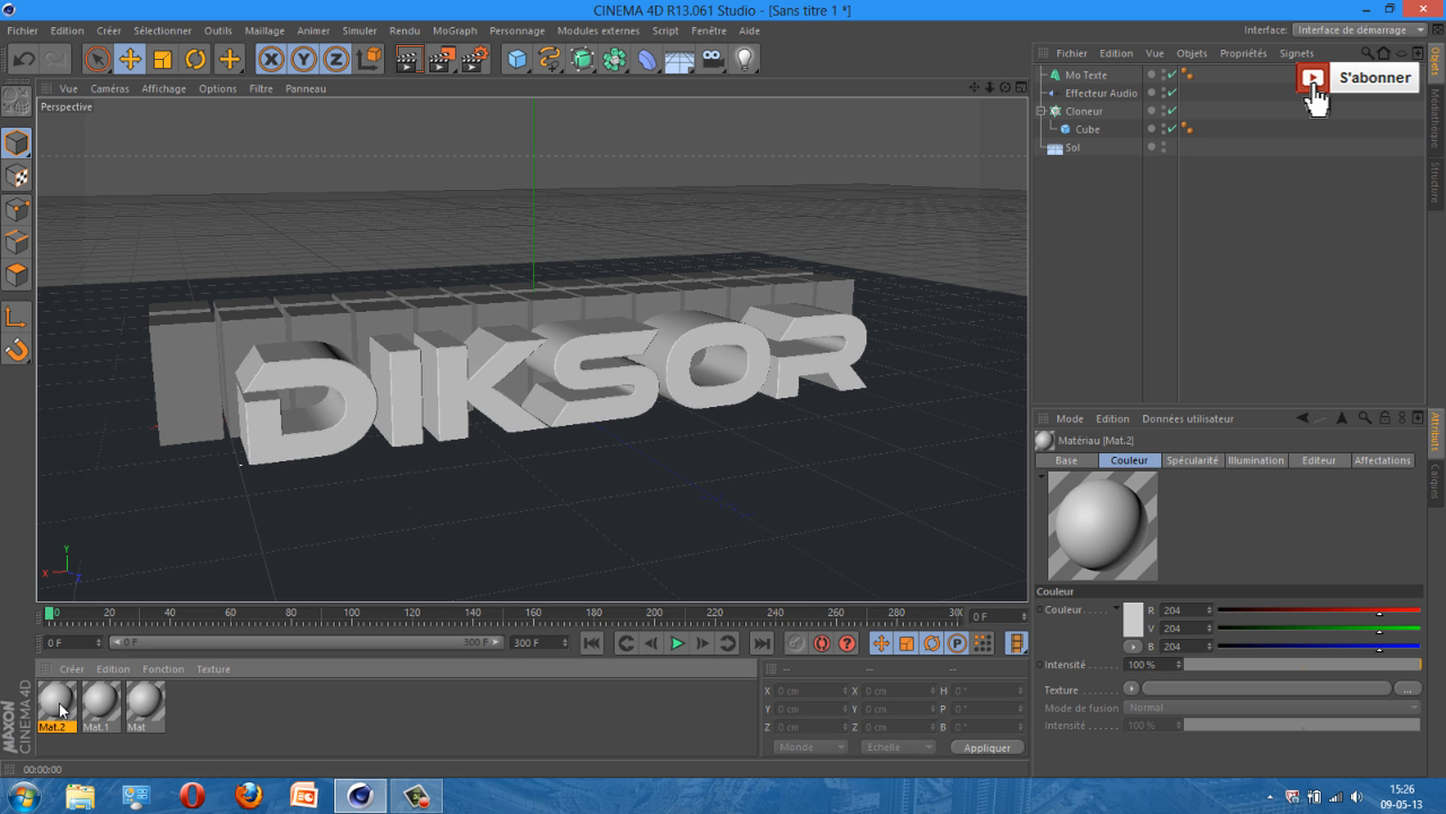
Step: Set the colour of material Mat.2 to pure white, RGB 255, 255, 255
double_click(59, 702)
left_click_drag(531, 154, 761, 134)
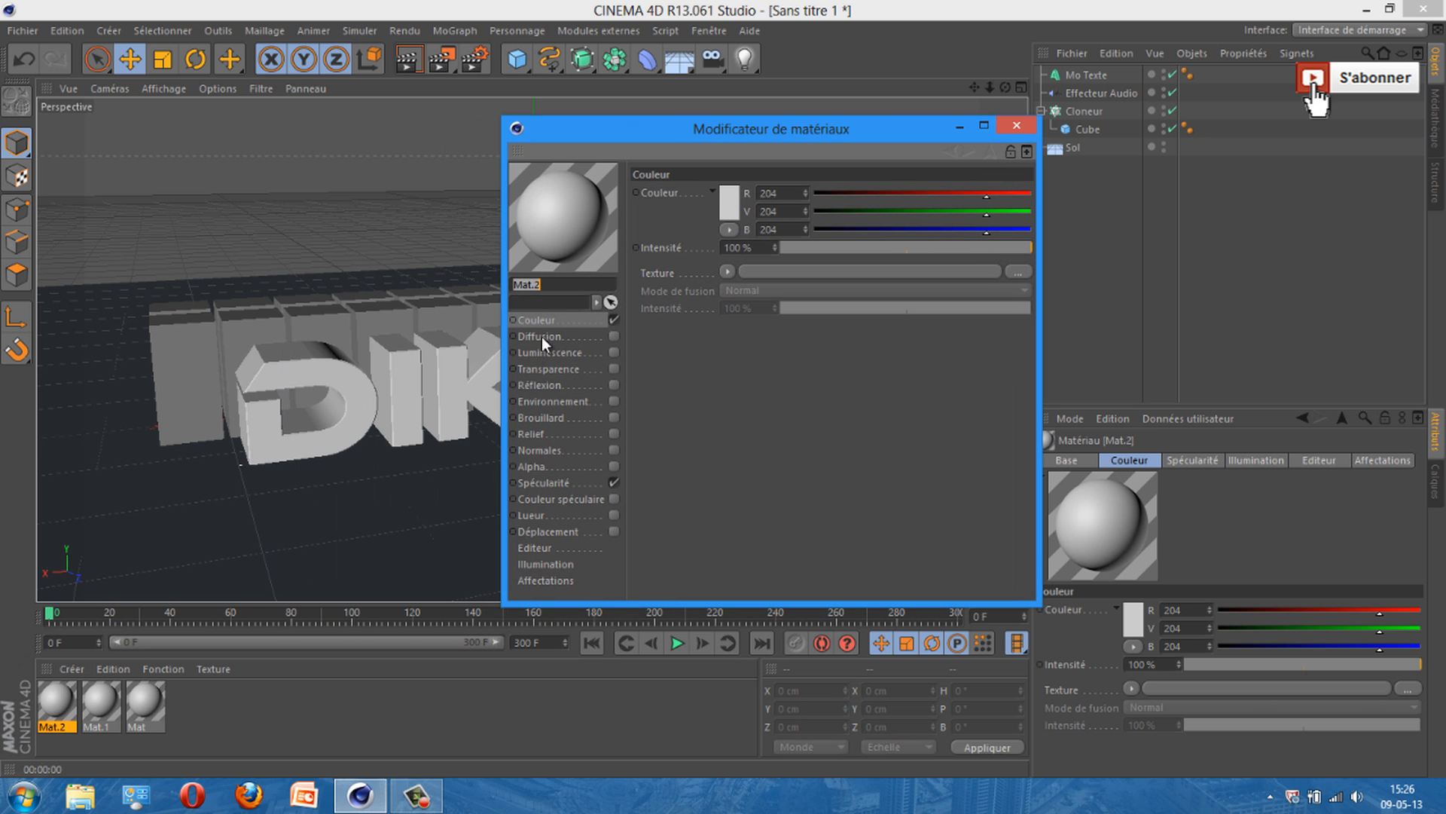
left_click(730, 204)
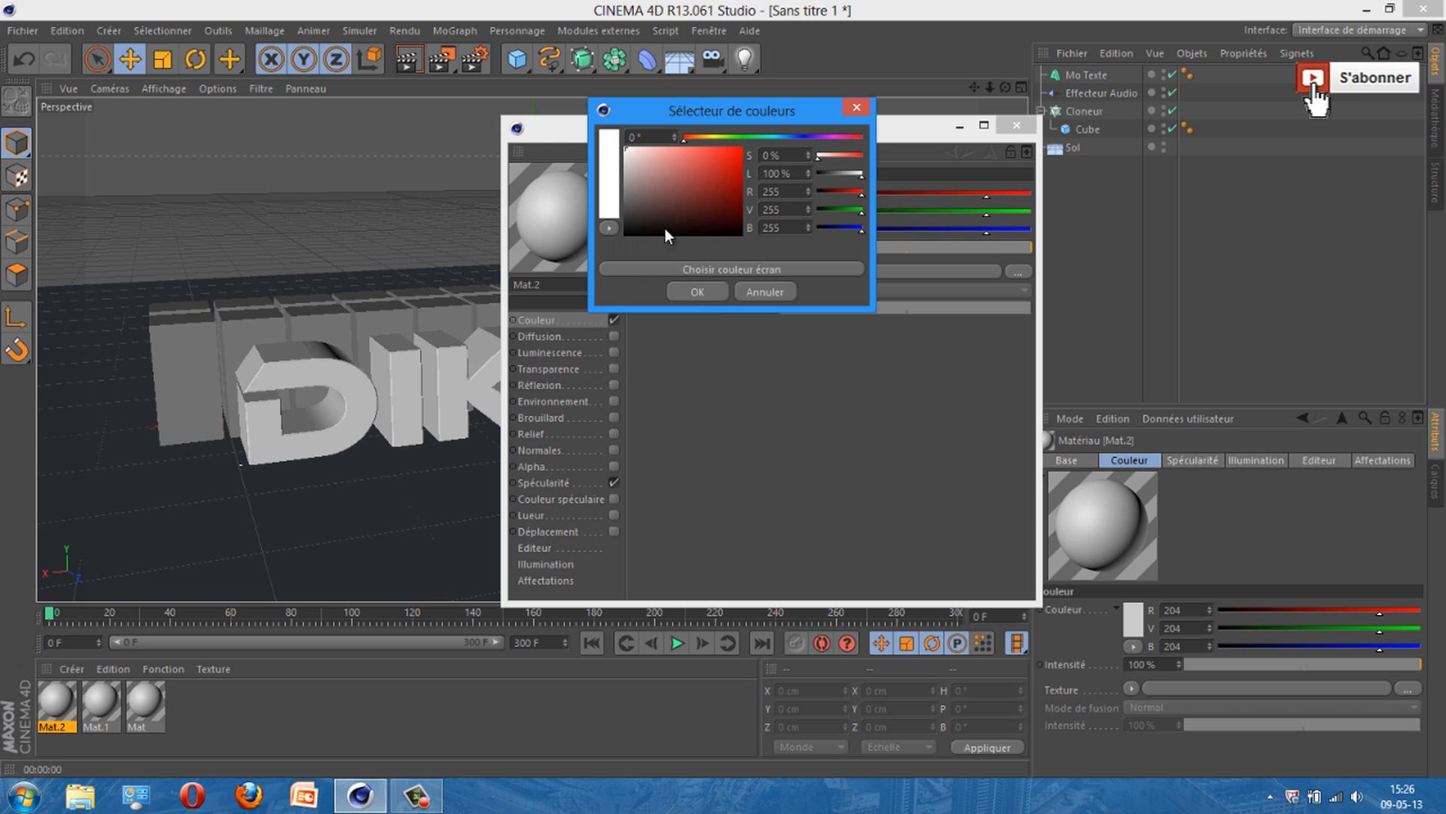
left_click(694, 294)
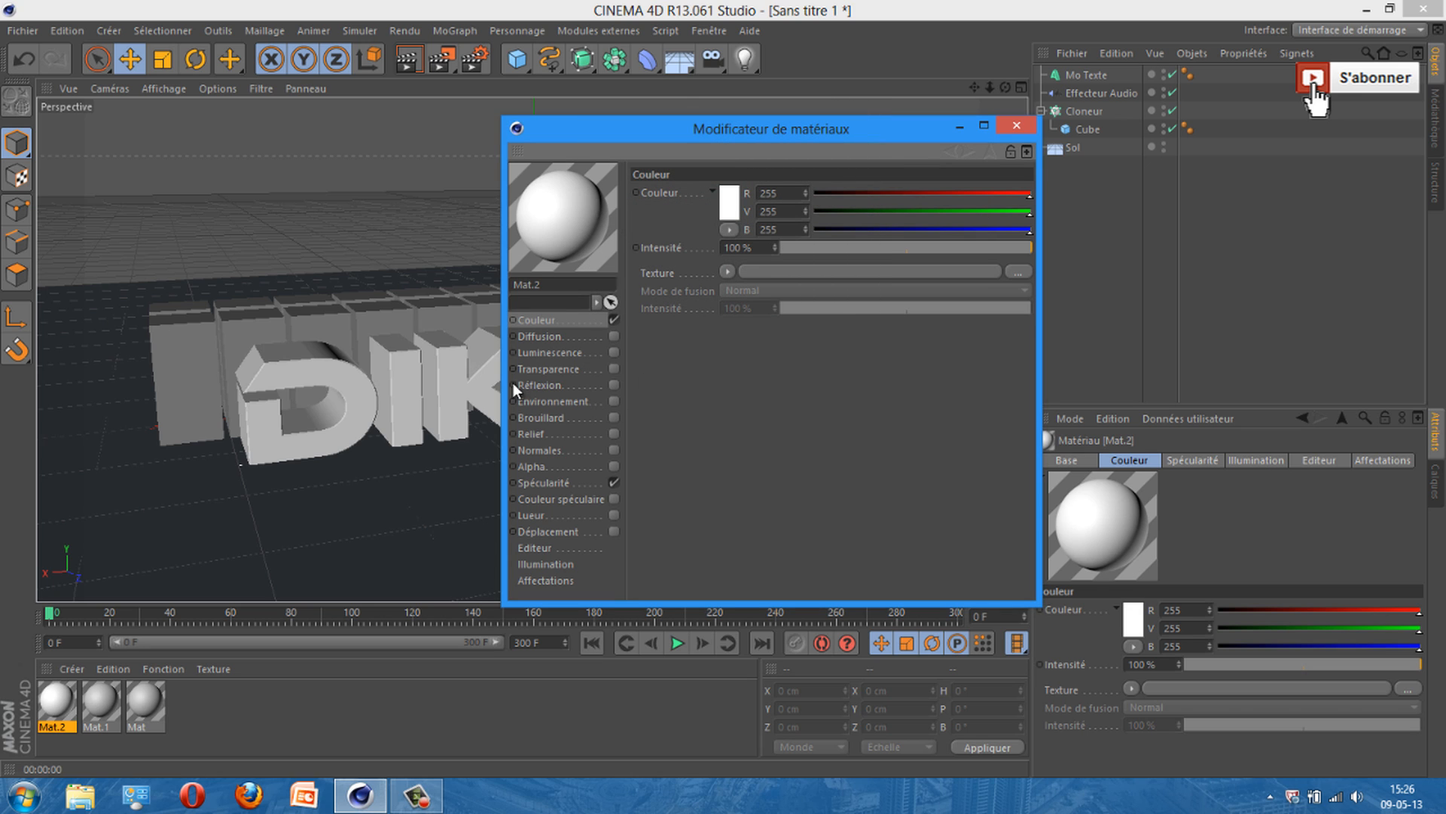
Step: Enable reflection on Mat.2 at 10% intensity and apply the material to the Sol object
left_click(545, 385)
left_click(614, 385)
left_click_drag(802, 246, 813, 247)
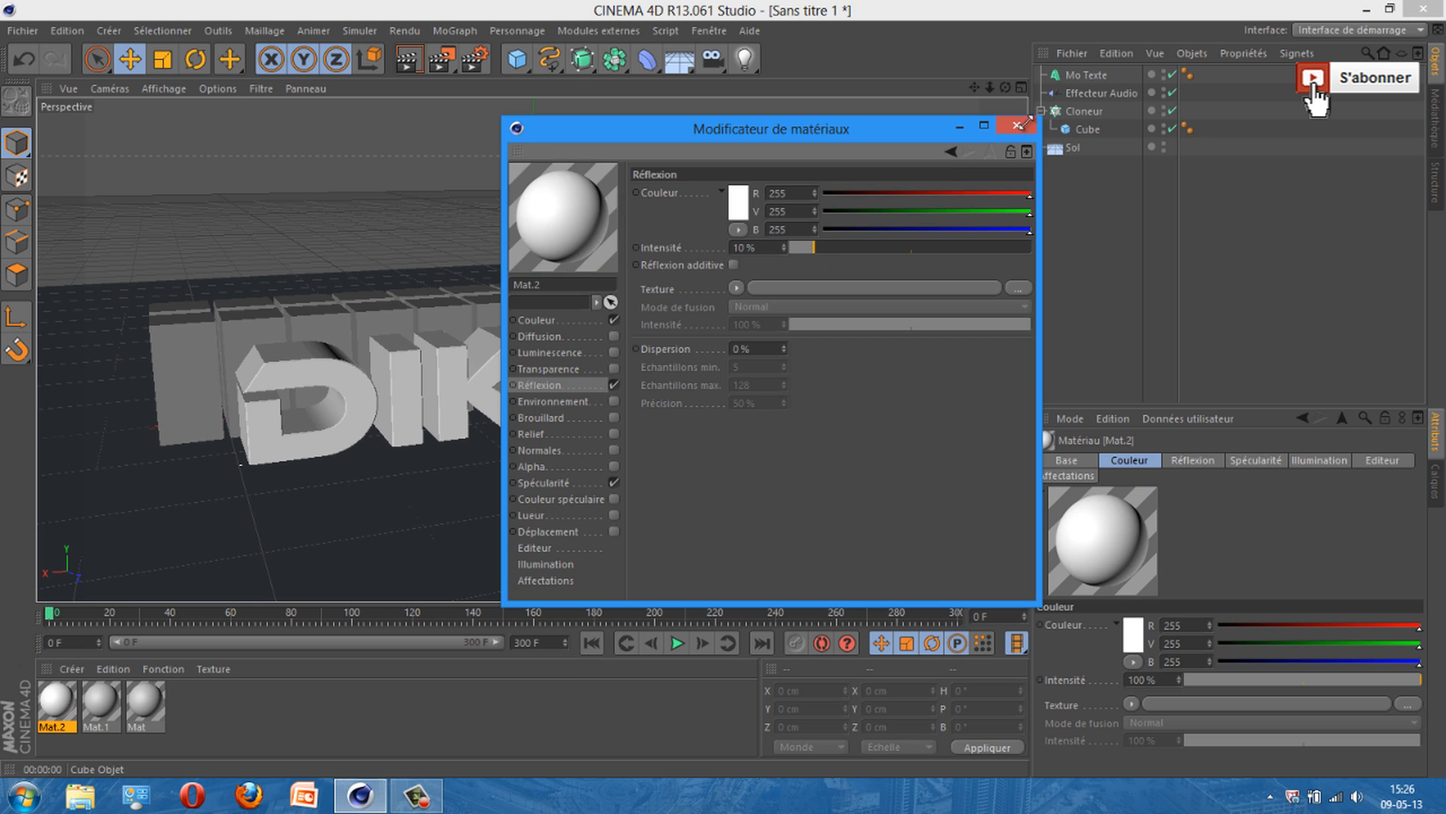
left_click(1016, 125)
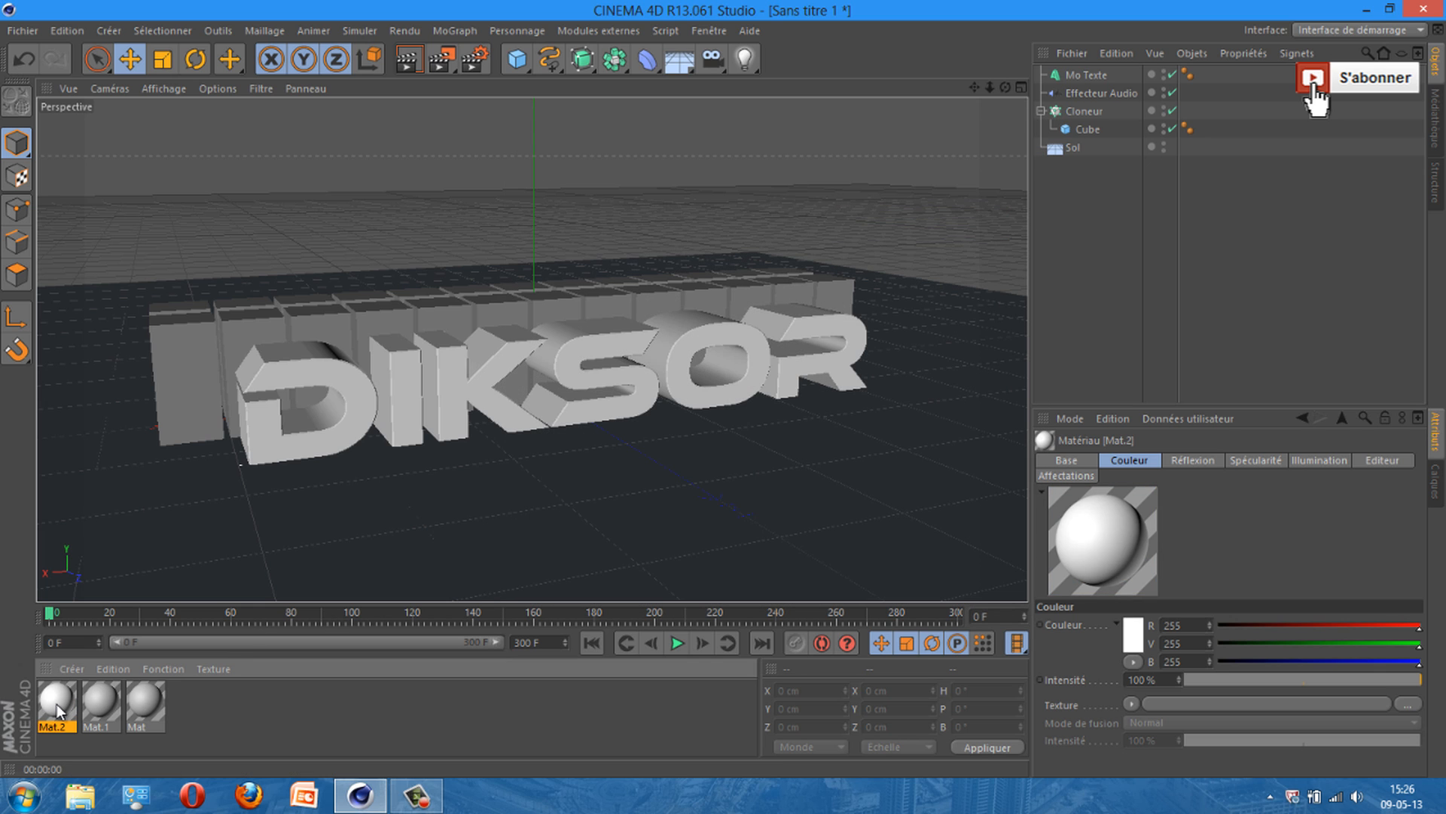
left_click_drag(56, 703, 1075, 145)
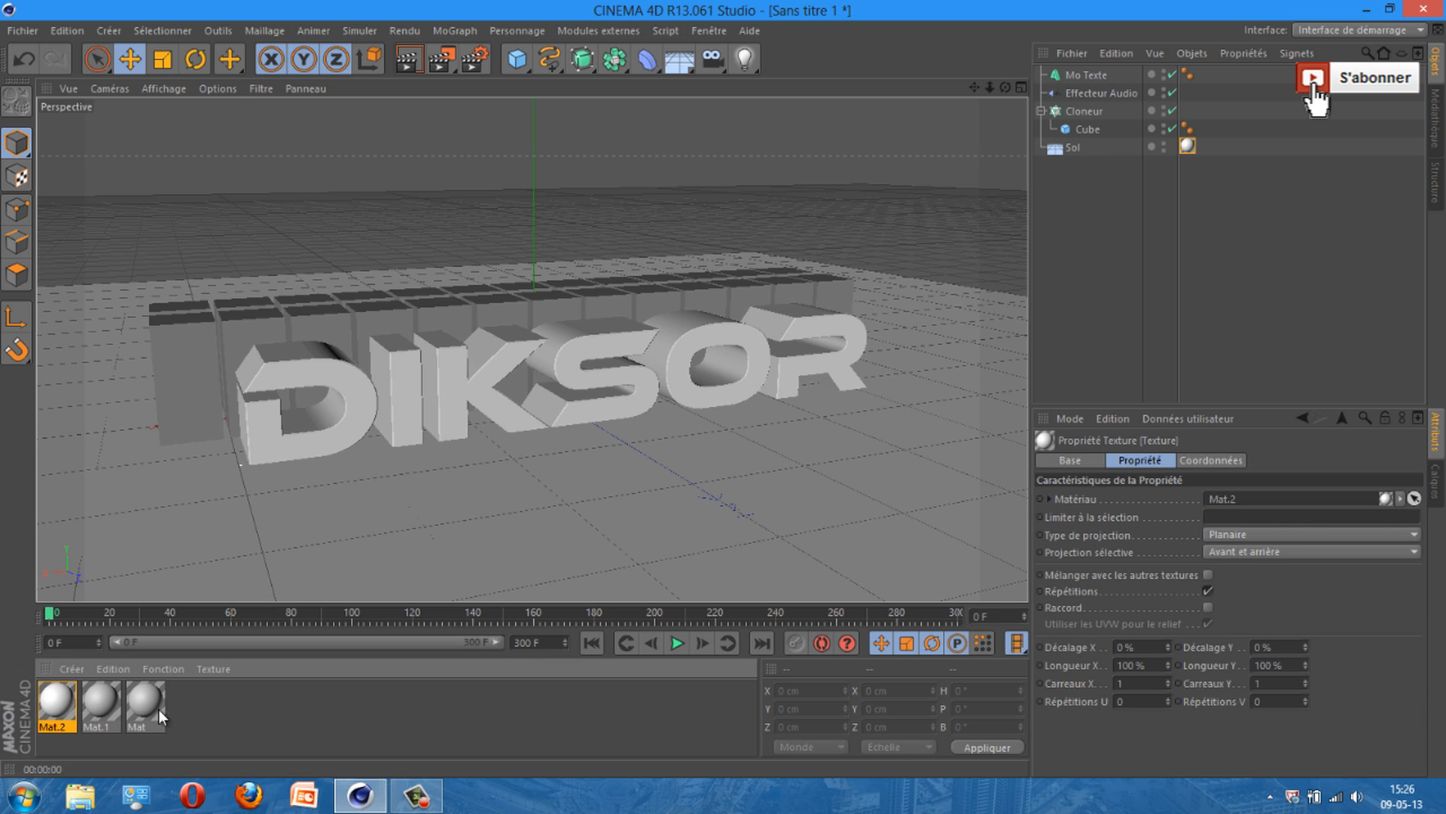
Step: Set the colour of material Mat.1 to yellow, RGB 233, 255, 0, and apply it to the Cloneur object
left_click(97, 701)
double_click(97, 699)
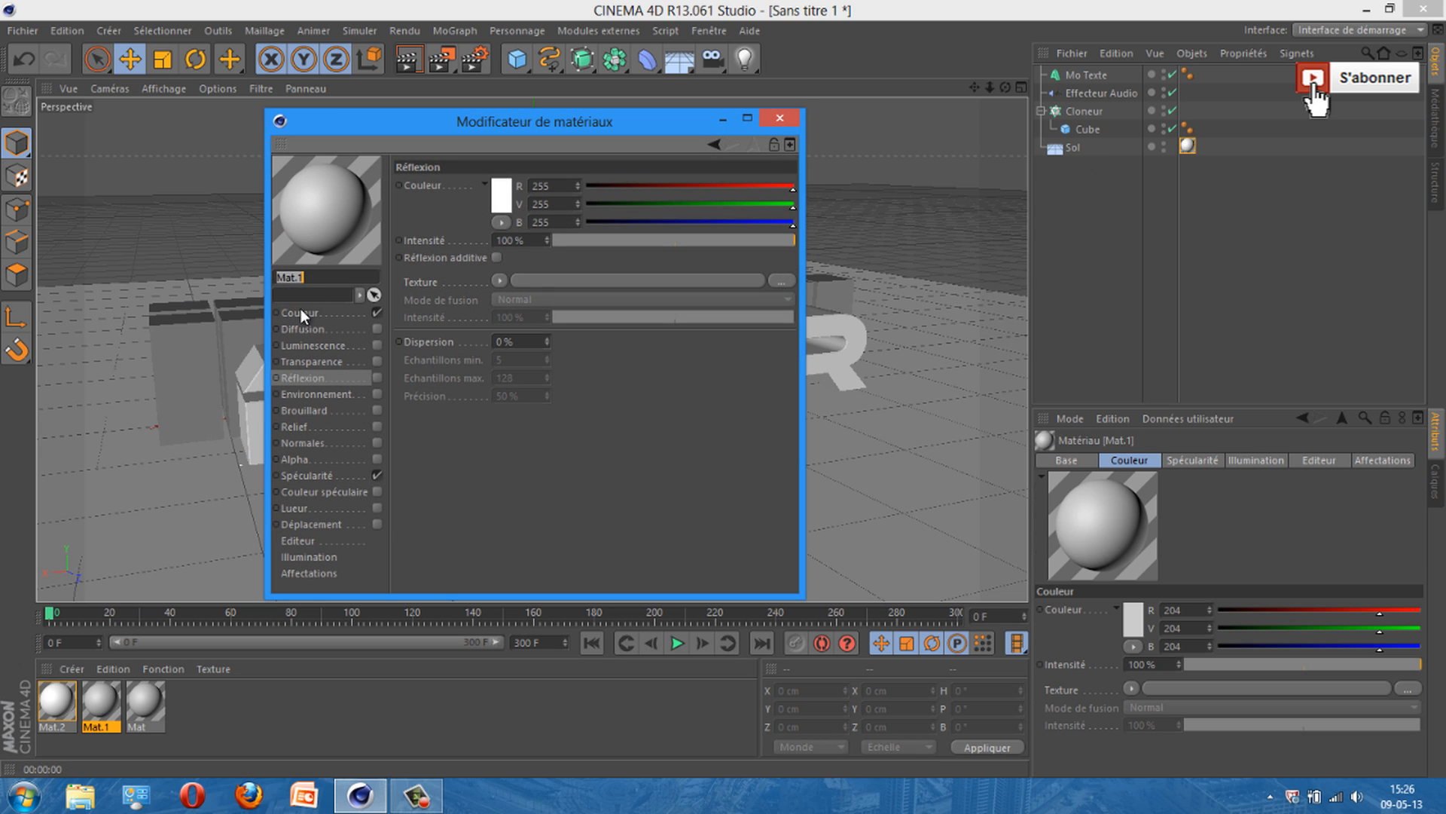
left_click(495, 198)
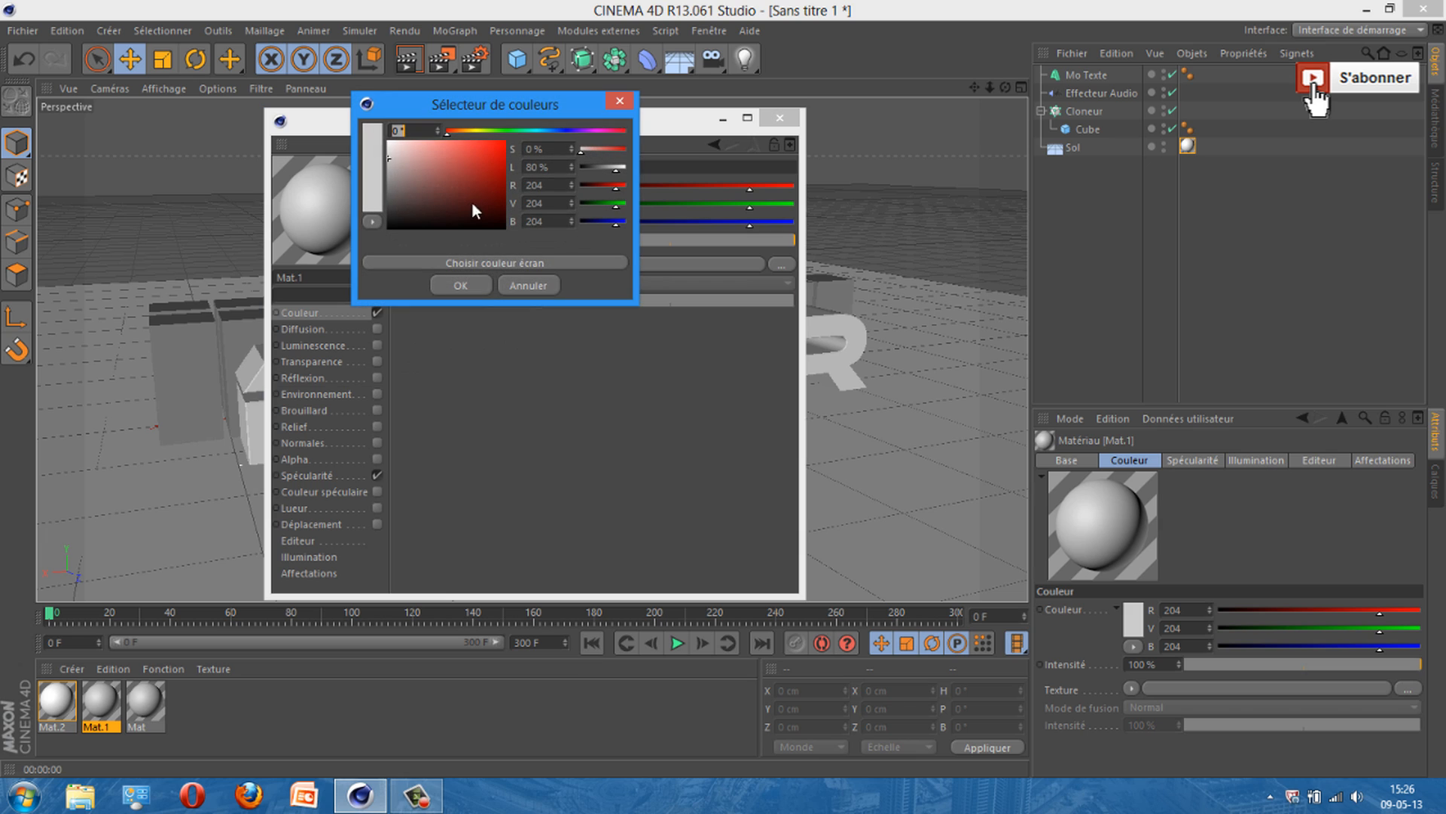
left_click_drag(469, 133, 477, 133)
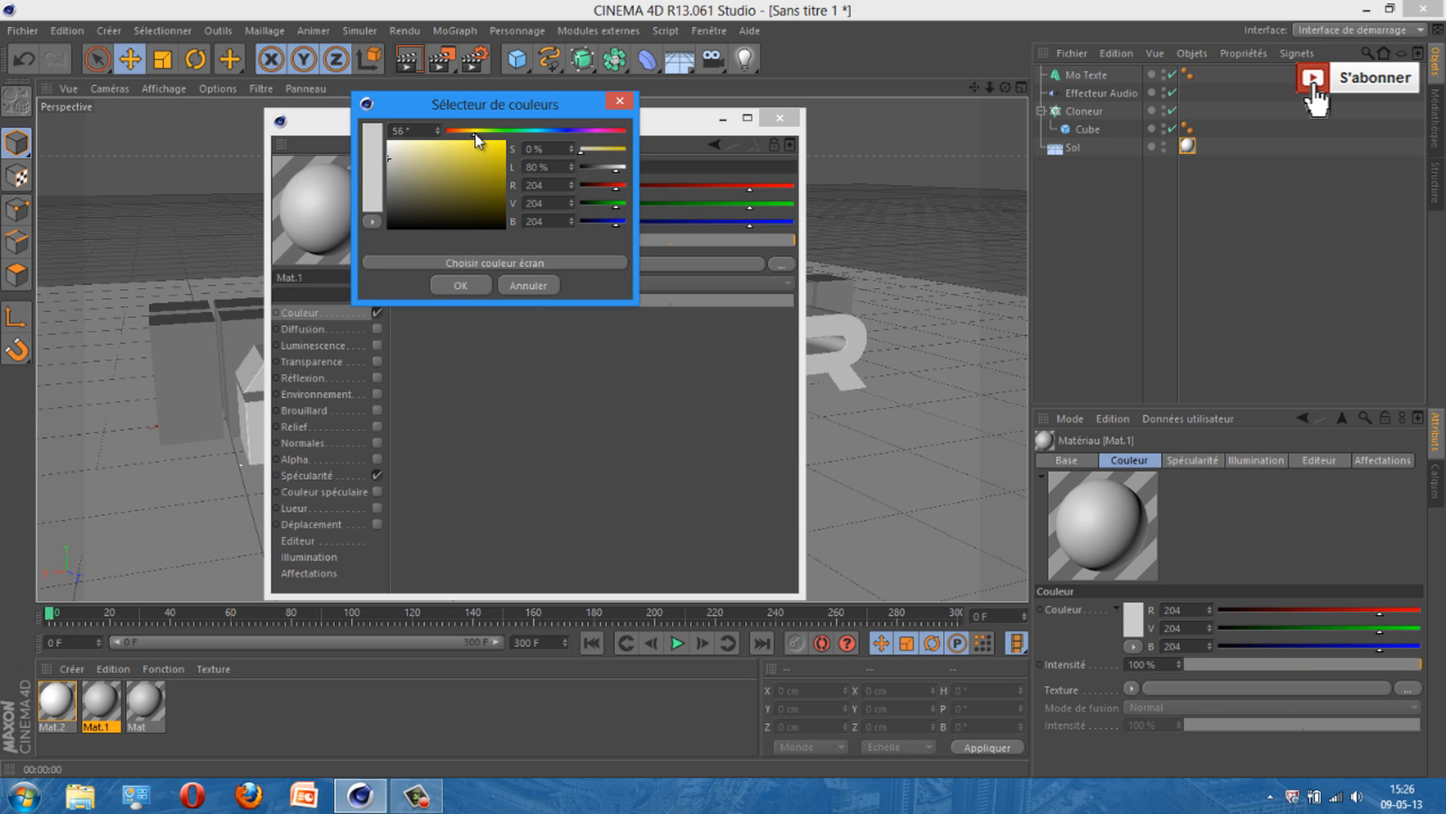
left_click_drag(476, 134, 513, 137)
left_click(461, 285)
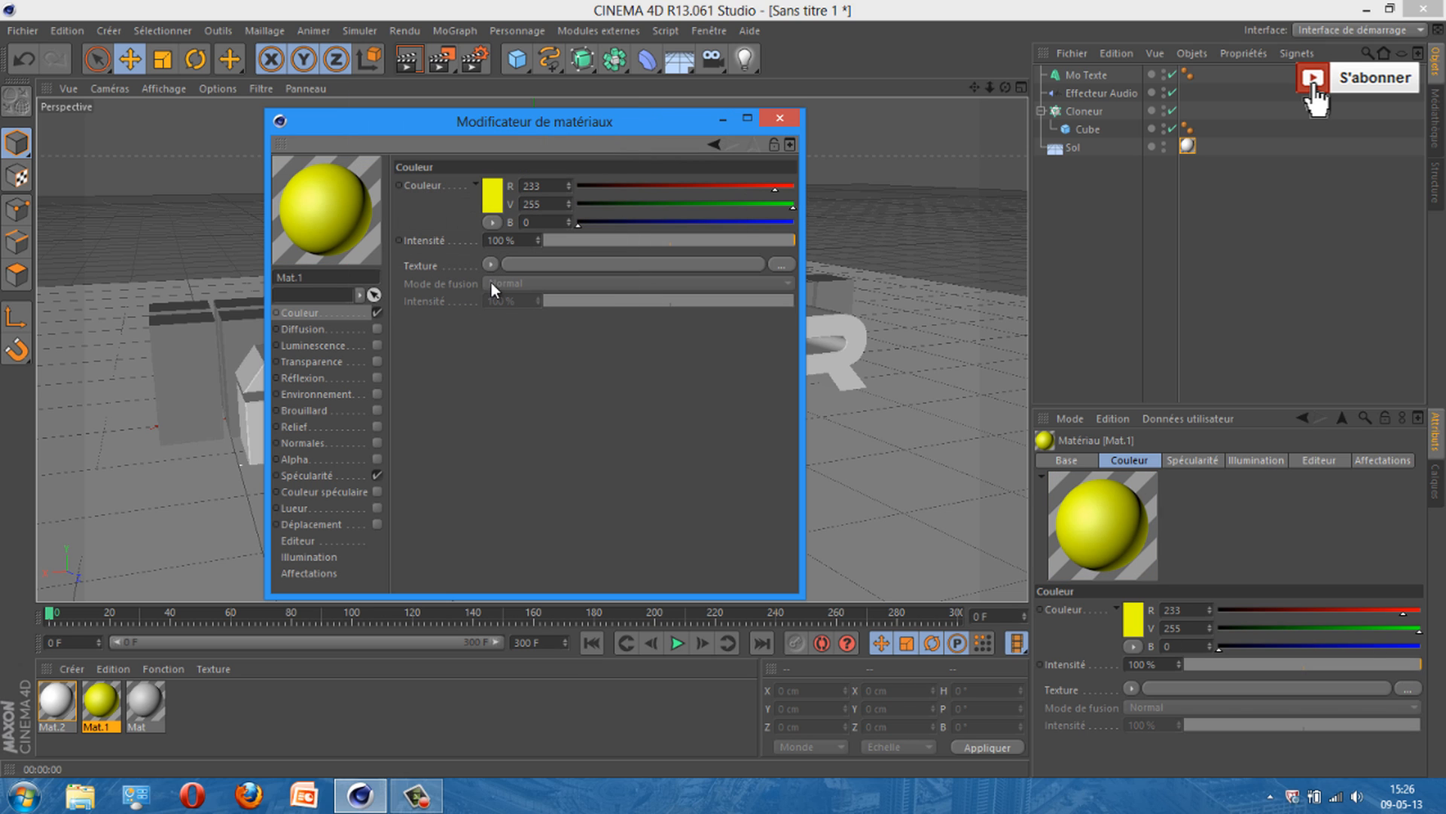
left_click(781, 119)
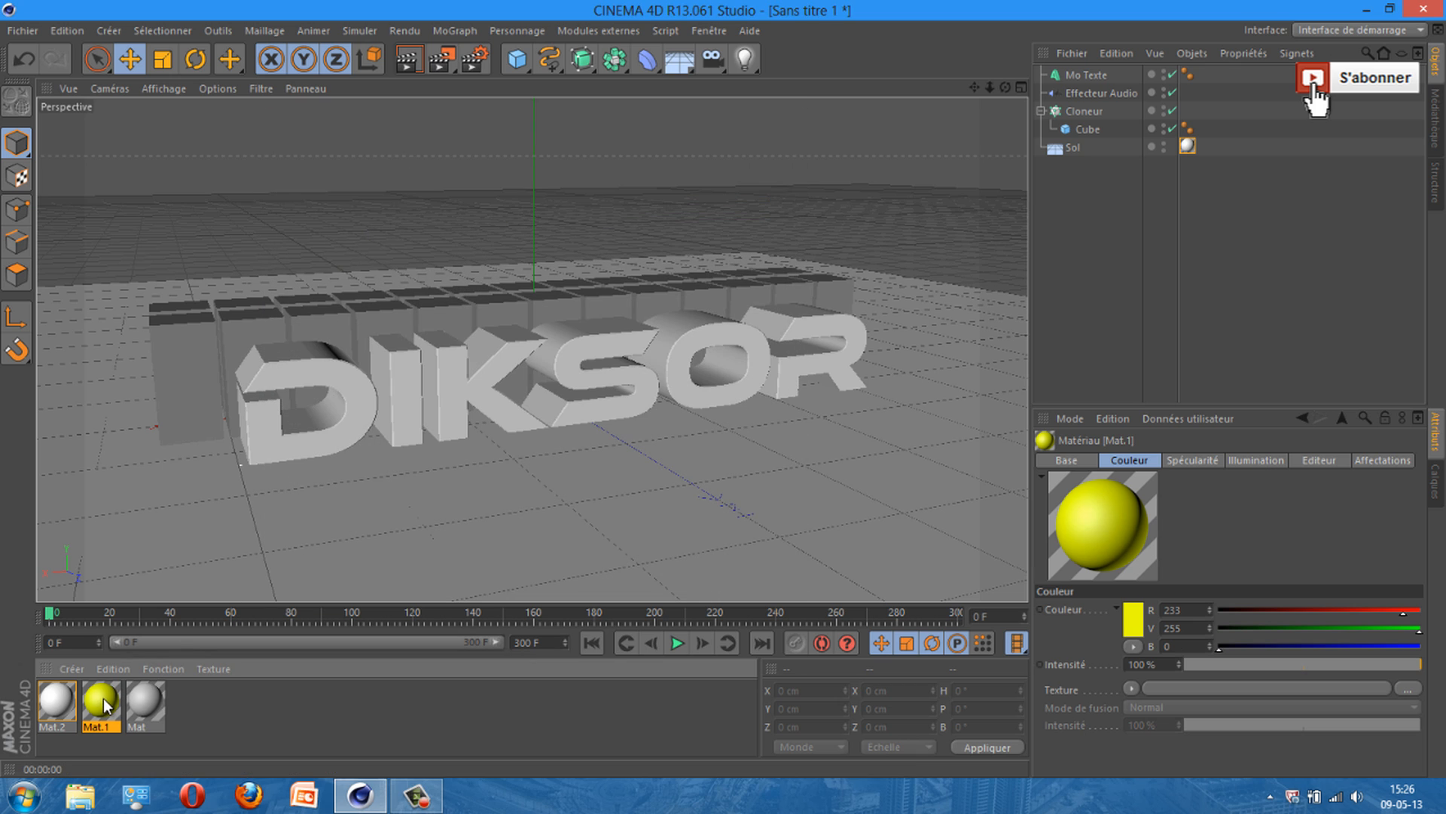
left_click_drag(102, 698, 1082, 109)
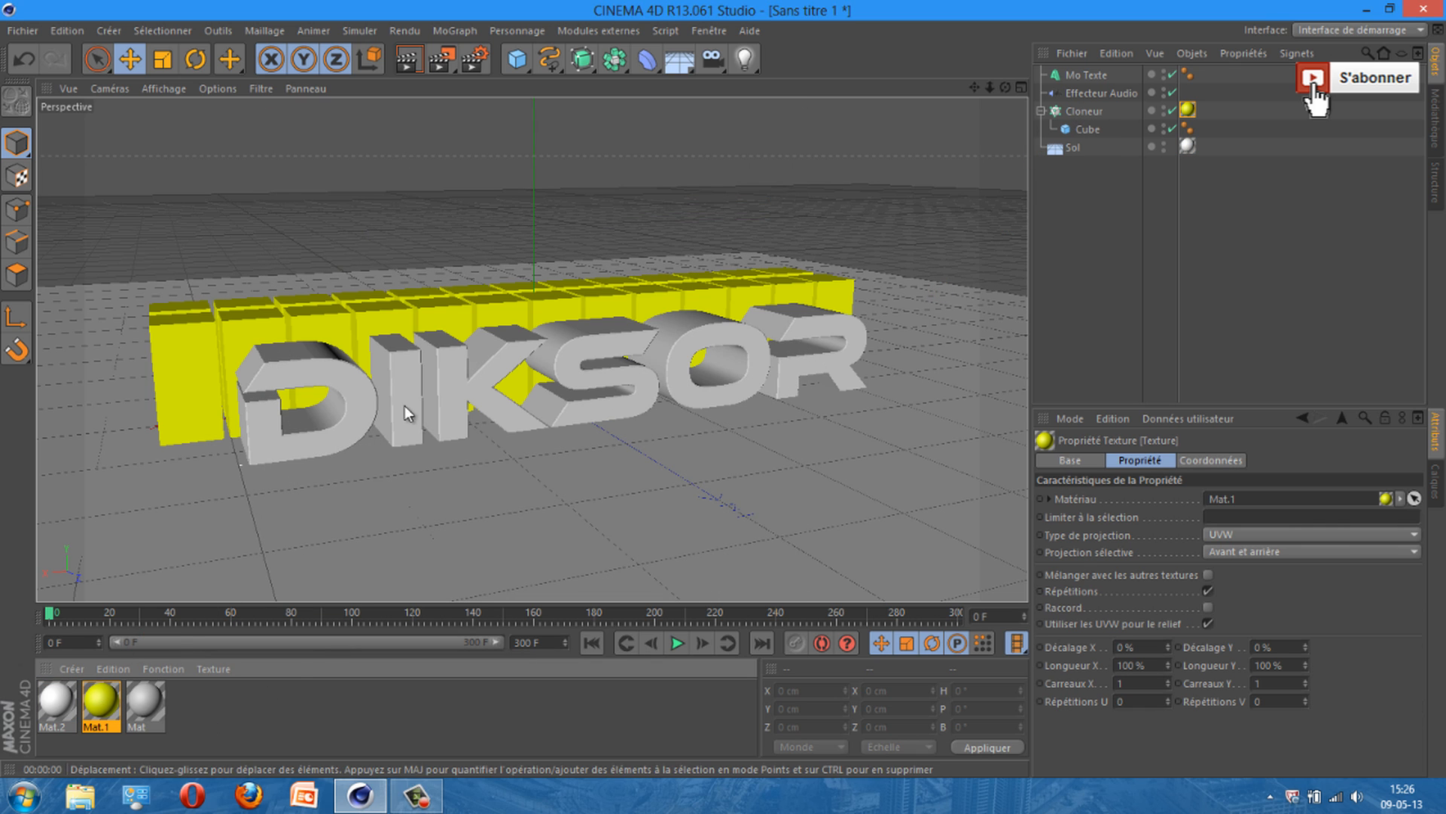
Step: Set the colour of material Mat to black, RGB 0, 0, 0
double_click(152, 700)
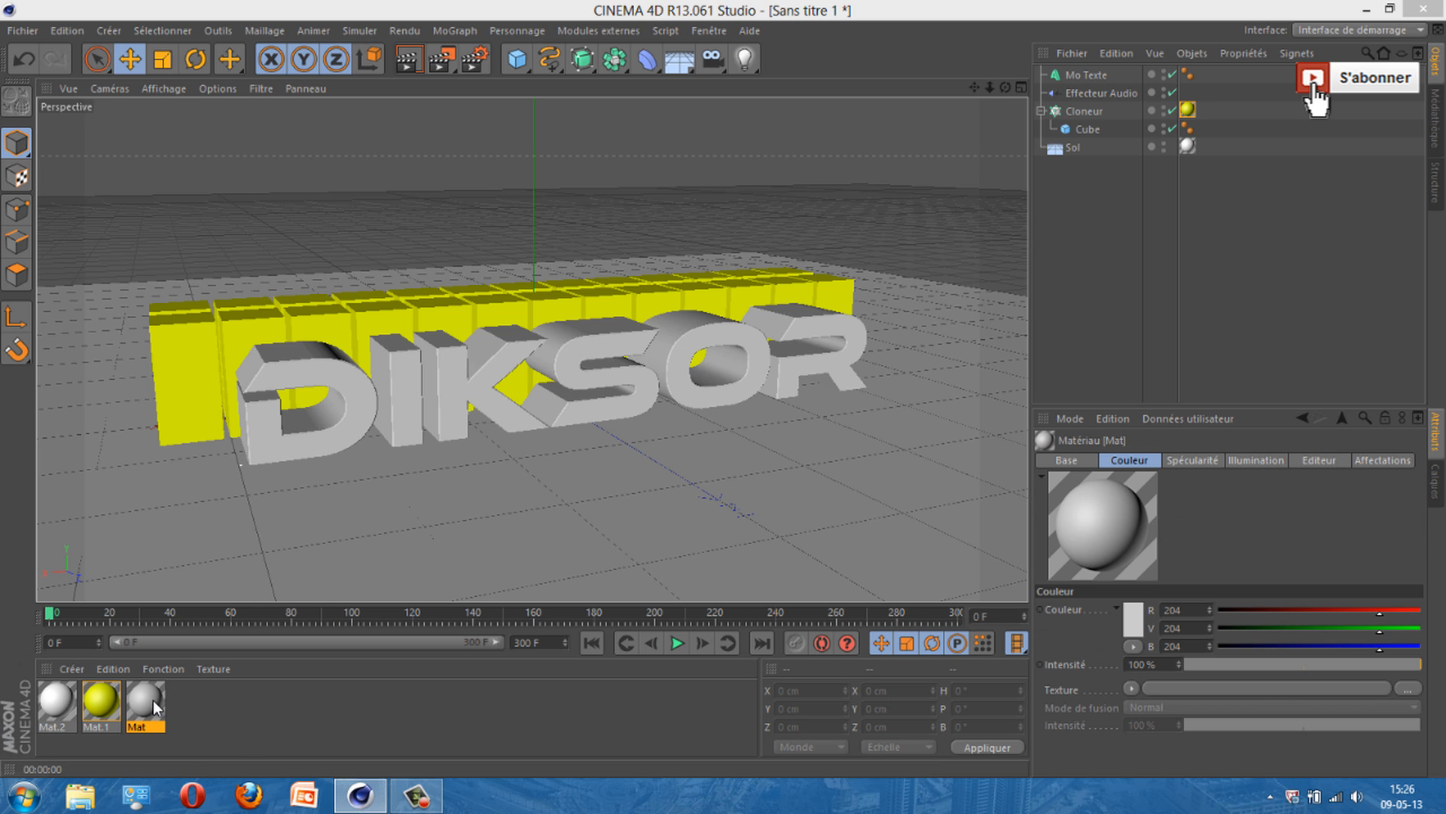
left_click(491, 199)
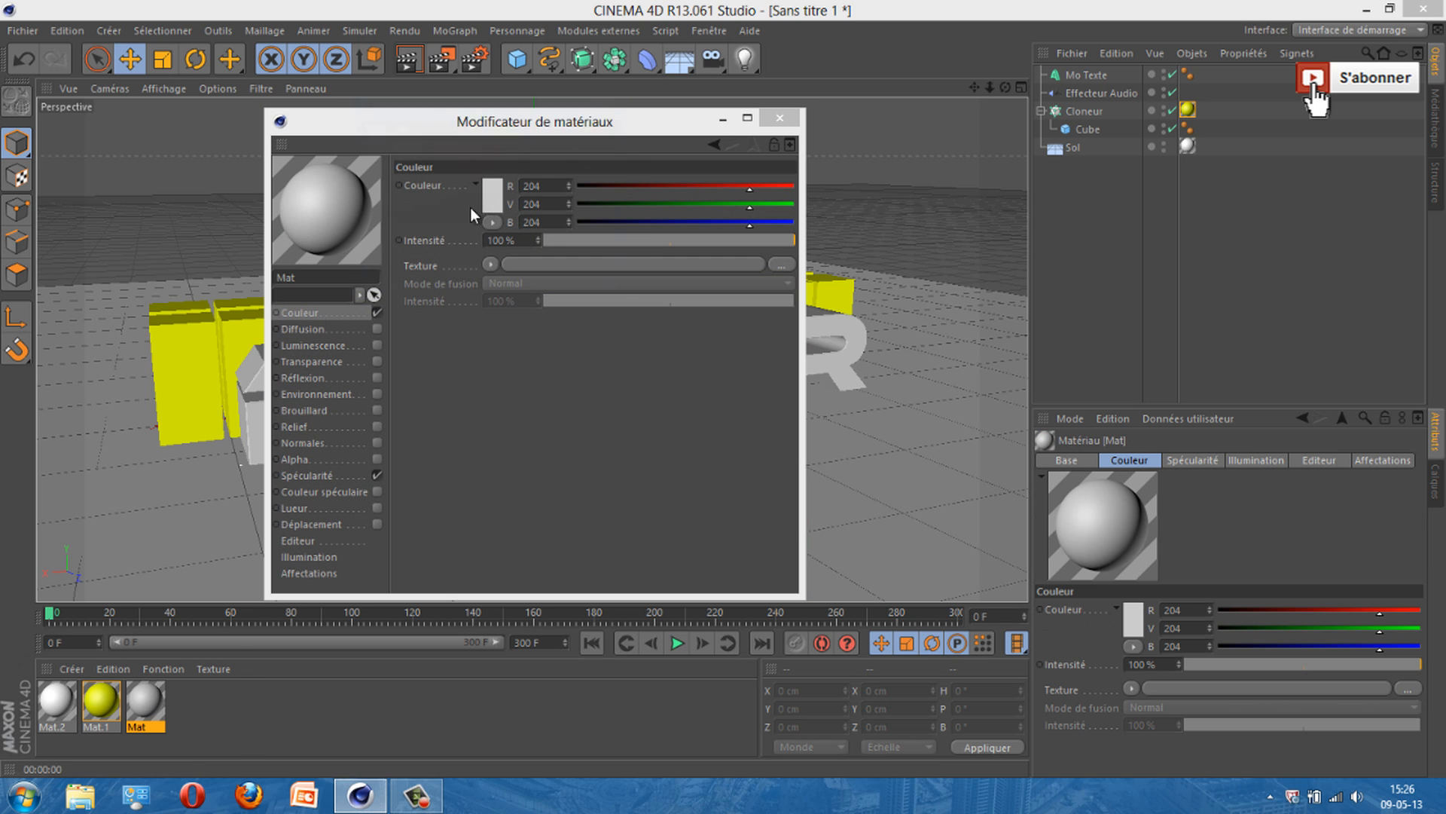
left_click(468, 284)
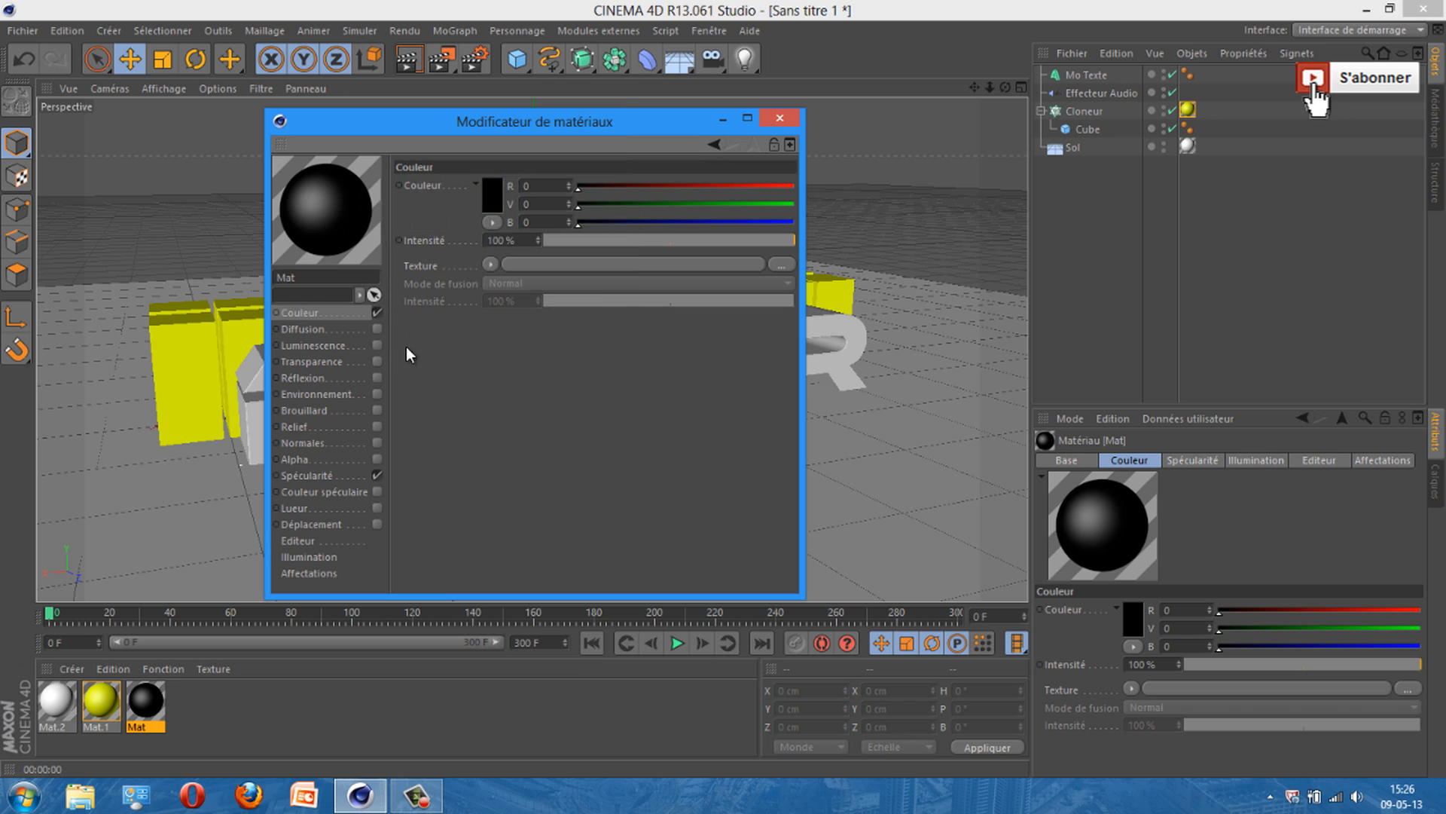
Step: Enable reflection on material Mat at 20% intensity
left_click(299, 378)
left_click(377, 377)
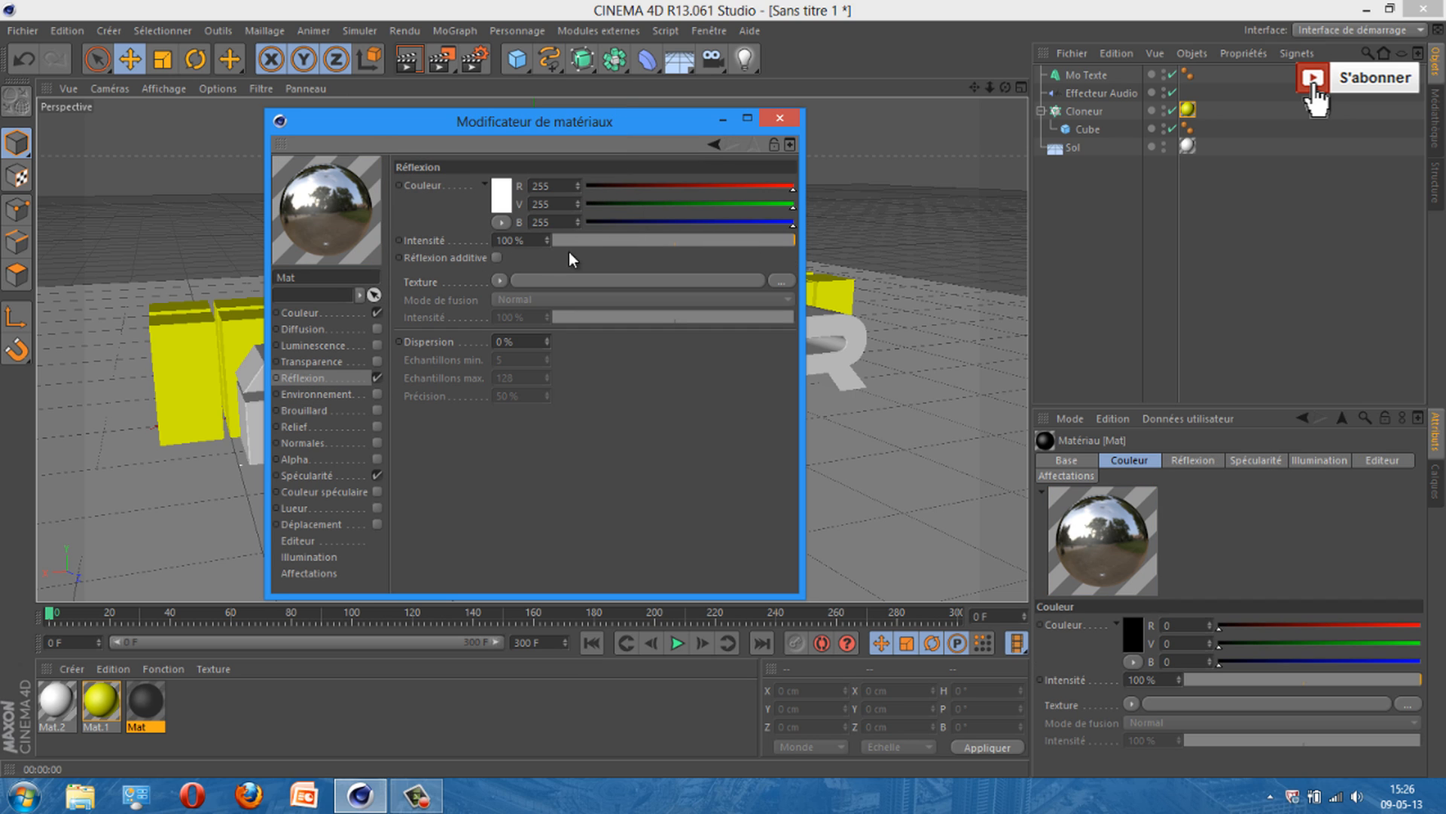
left_click_drag(565, 241, 601, 241)
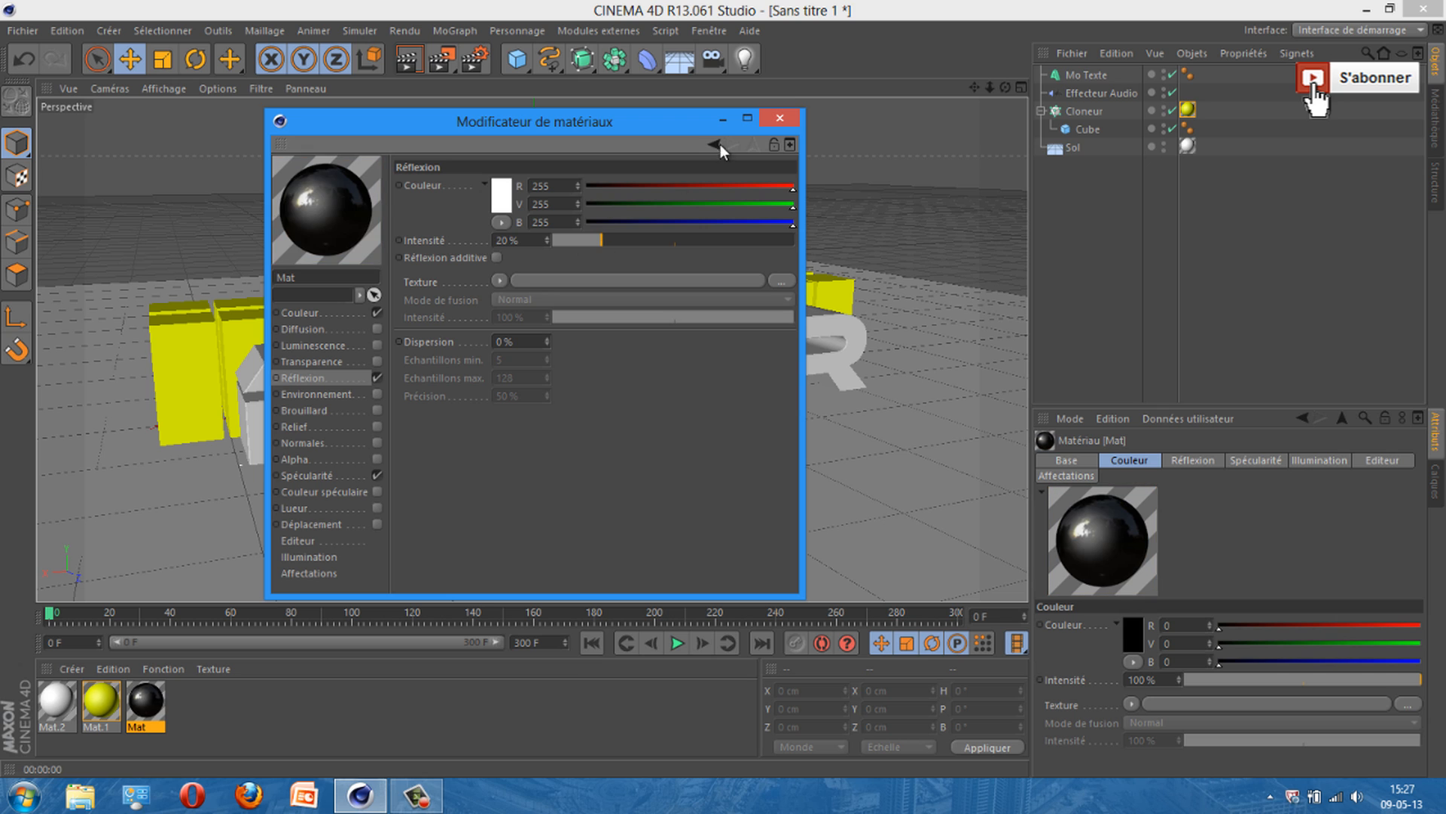
left_click(779, 119)
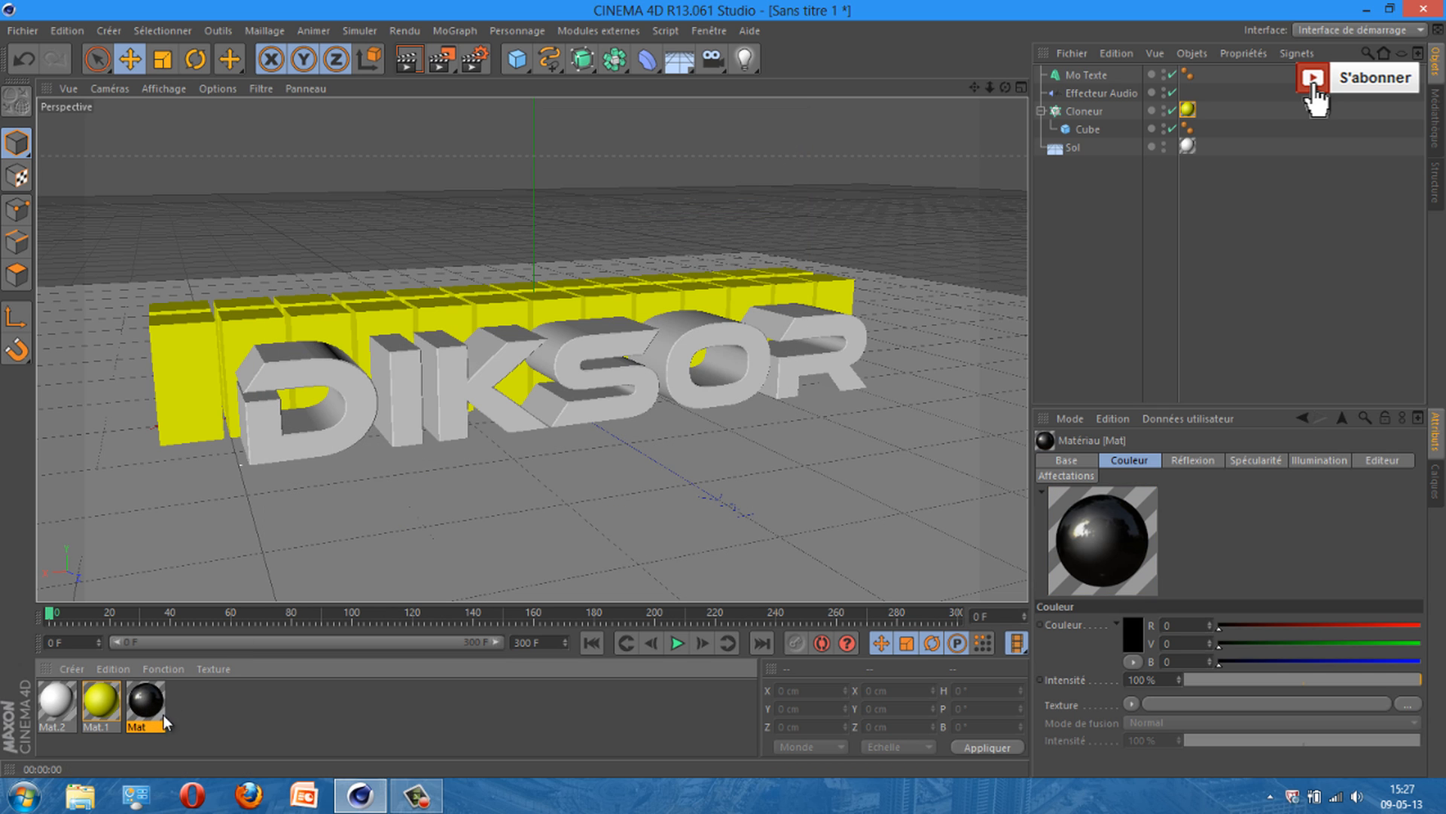
Step: Apply material Mat to the Mo Texte object and render the view to check the materials
left_click_drag(159, 712, 1095, 73)
key("ctrl+r")
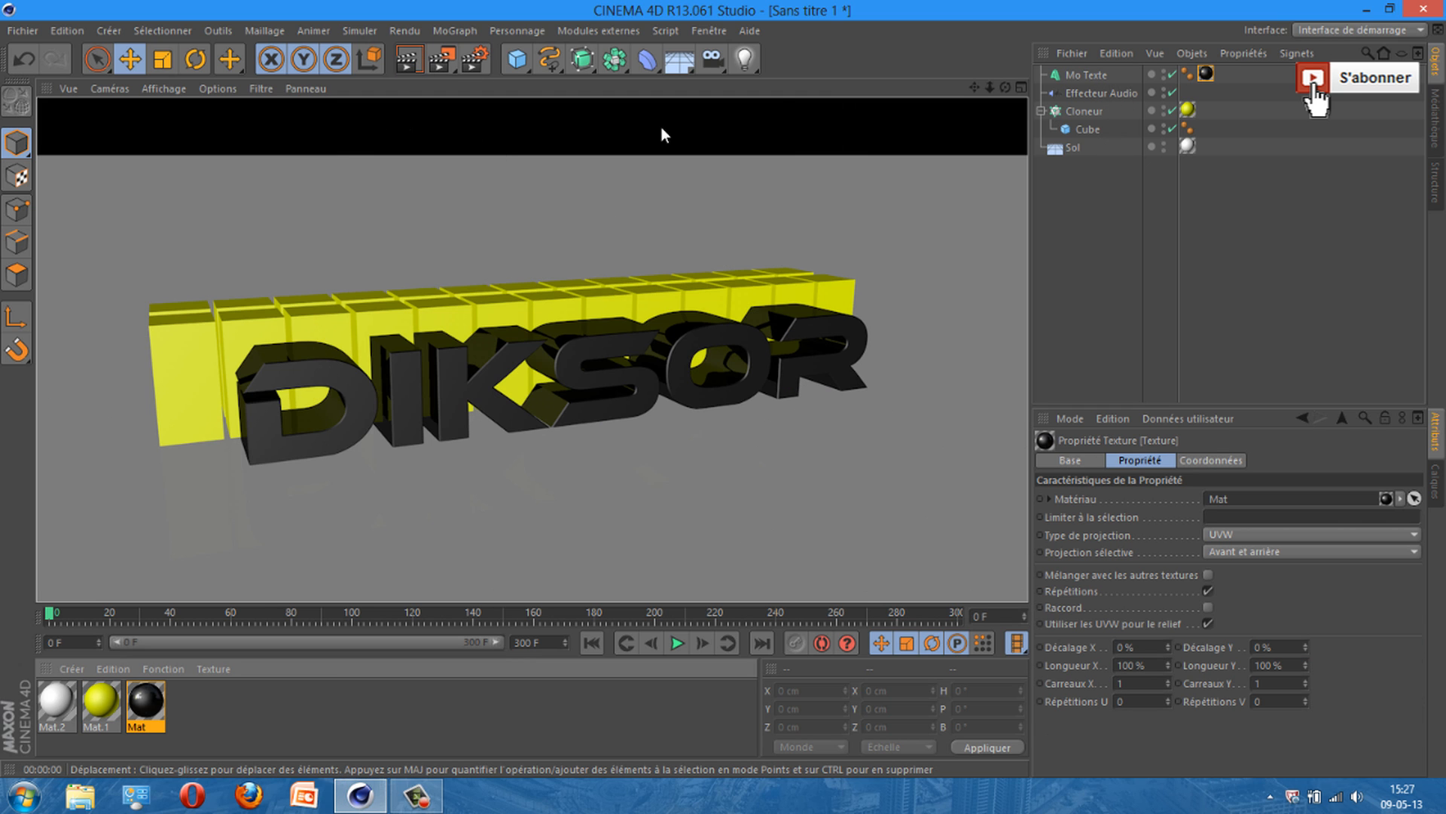
left_click(961, 292)
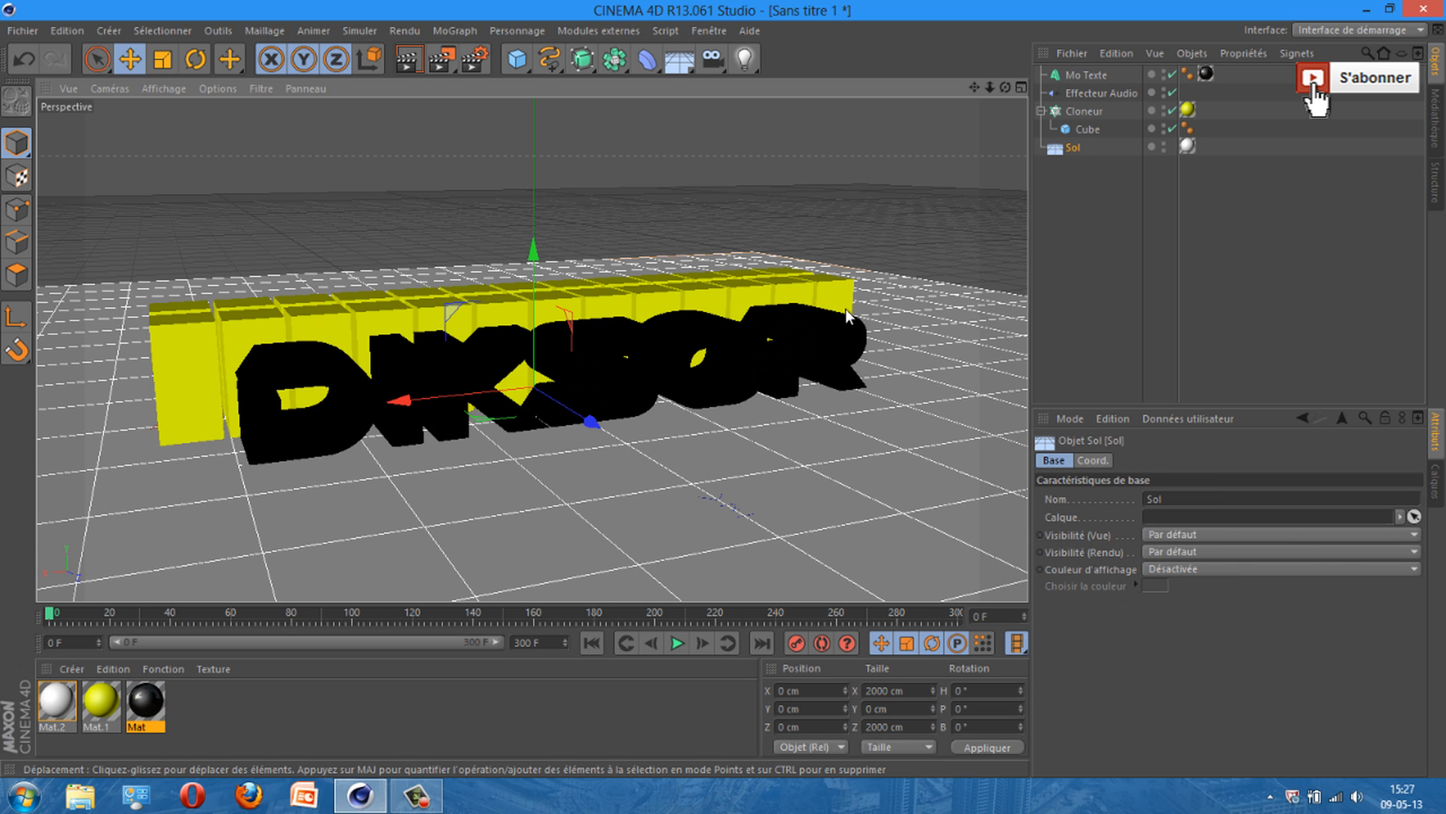
Step: Add an omni light in front of the text at about Y 184 cm, Z 471 cm, and render the view to check it
left_click(745, 66)
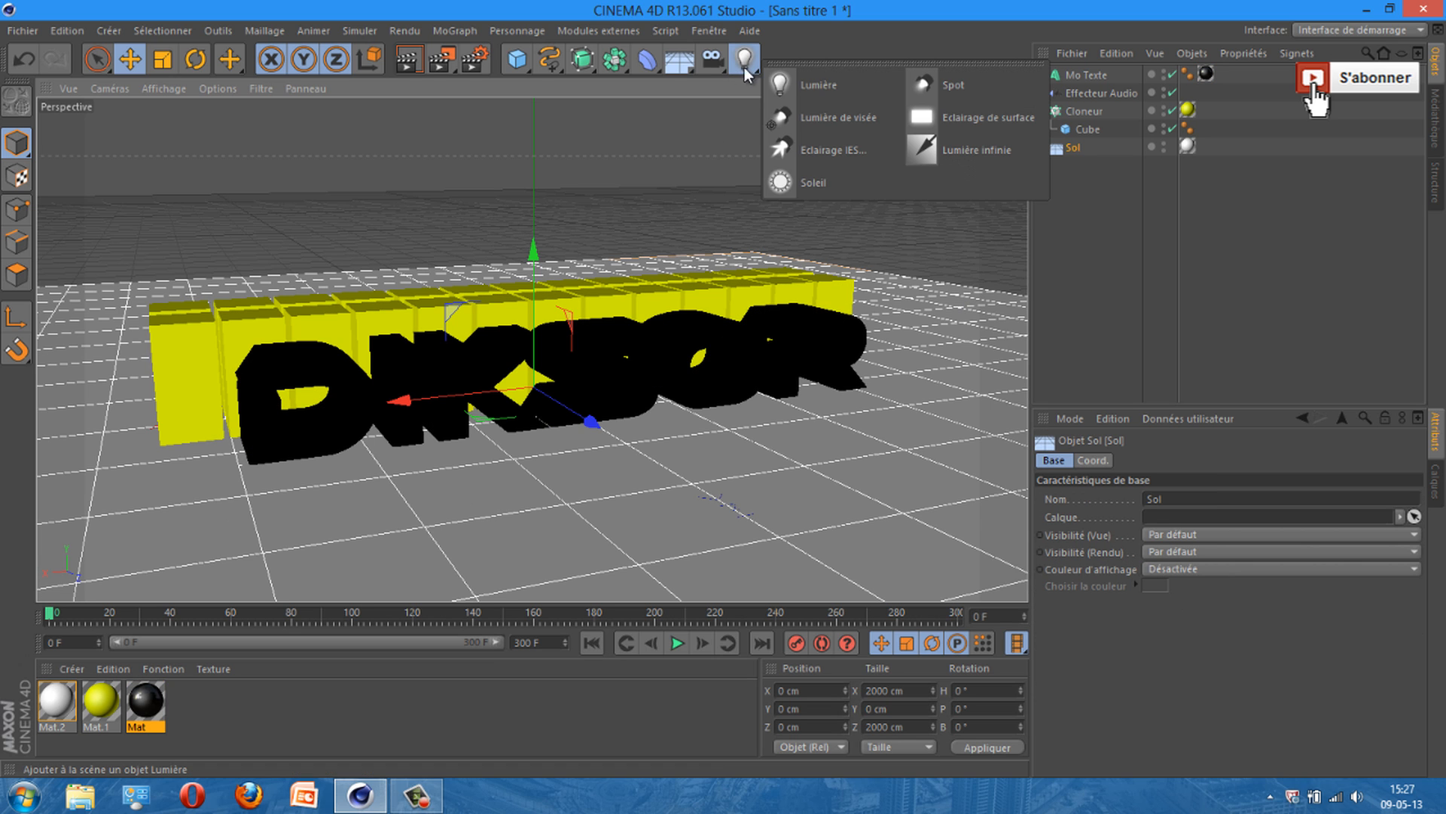
left_click(825, 86)
left_click_drag(576, 418, 866, 519)
left_click_drag(788, 452, 806, 111)
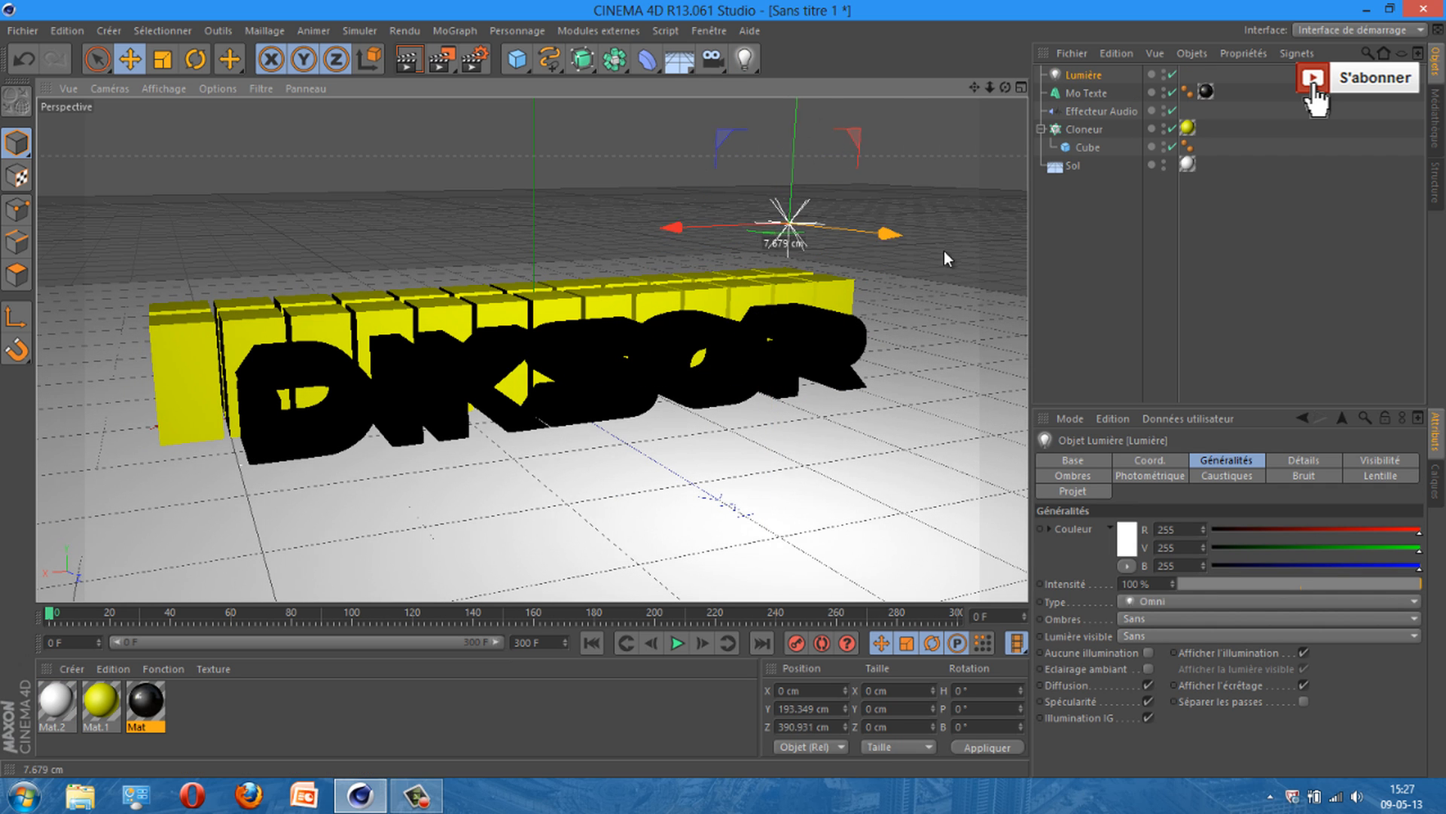
left_click_drag(934, 247, 975, 261)
left_click_drag(901, 131, 647, 160)
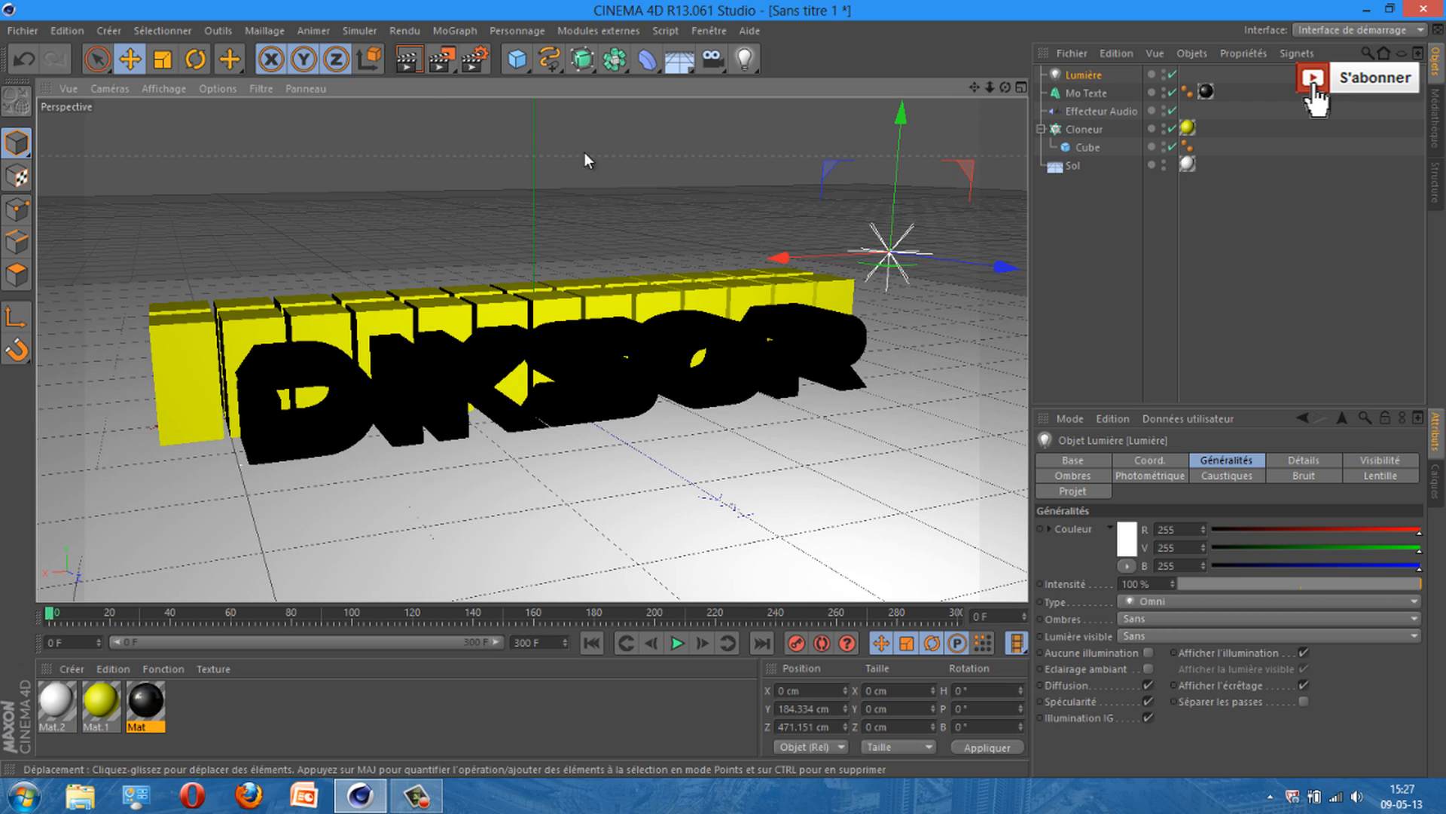
key("ctrl+r")
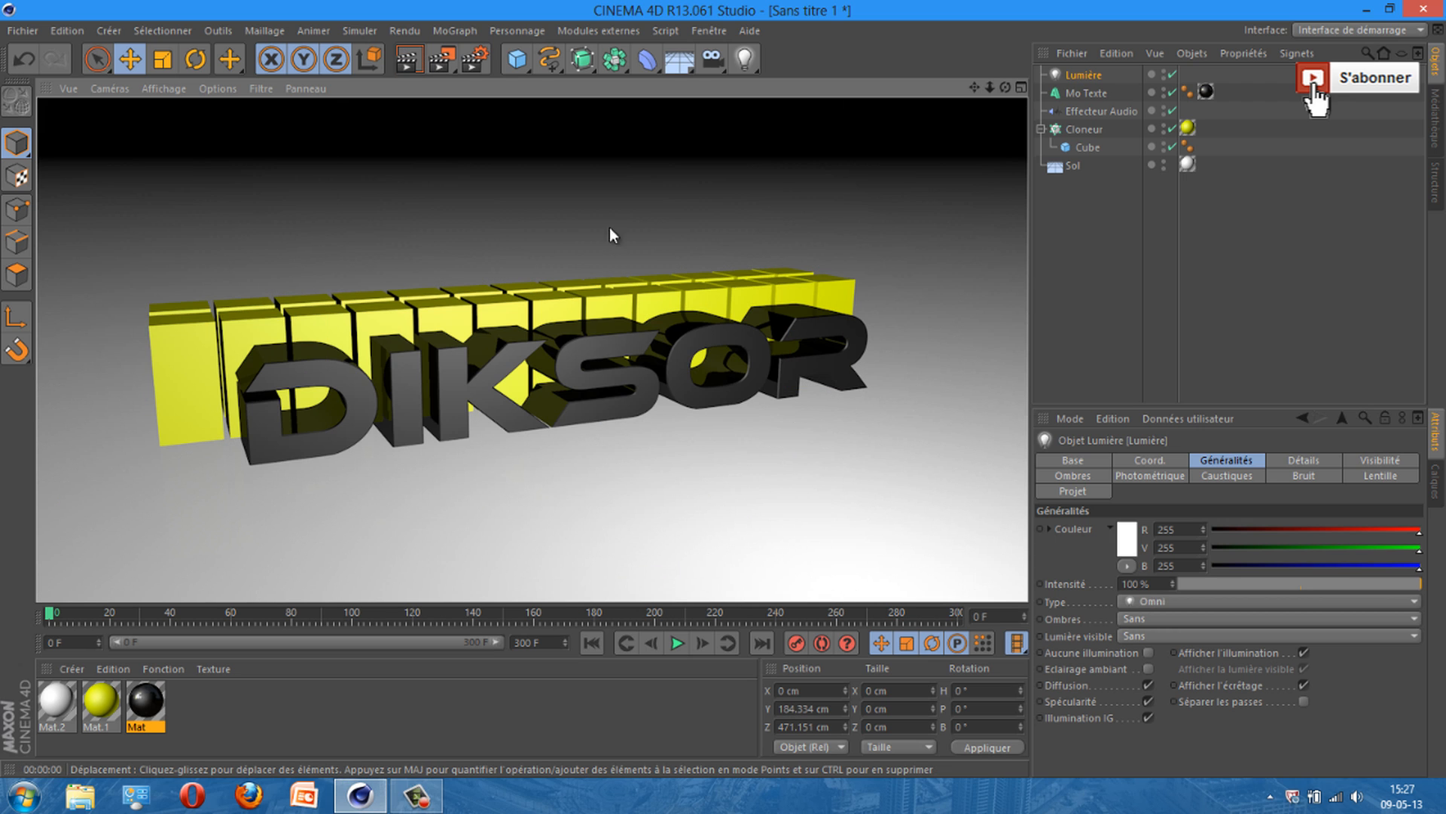
left_click(627, 216)
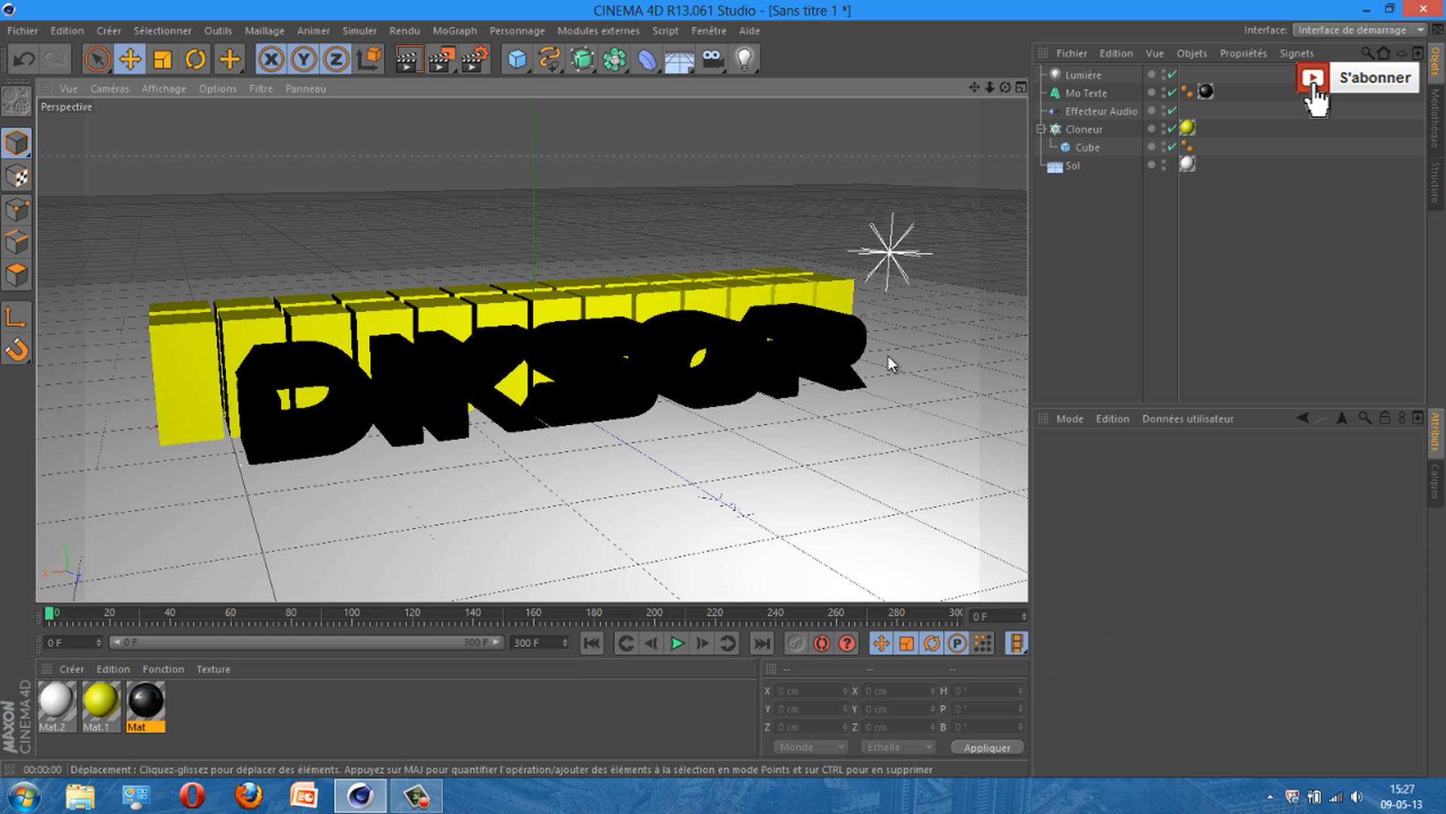
Step: Set the light's shadows to Masques d'ombres (ombres diffuses)
left_click(889, 262)
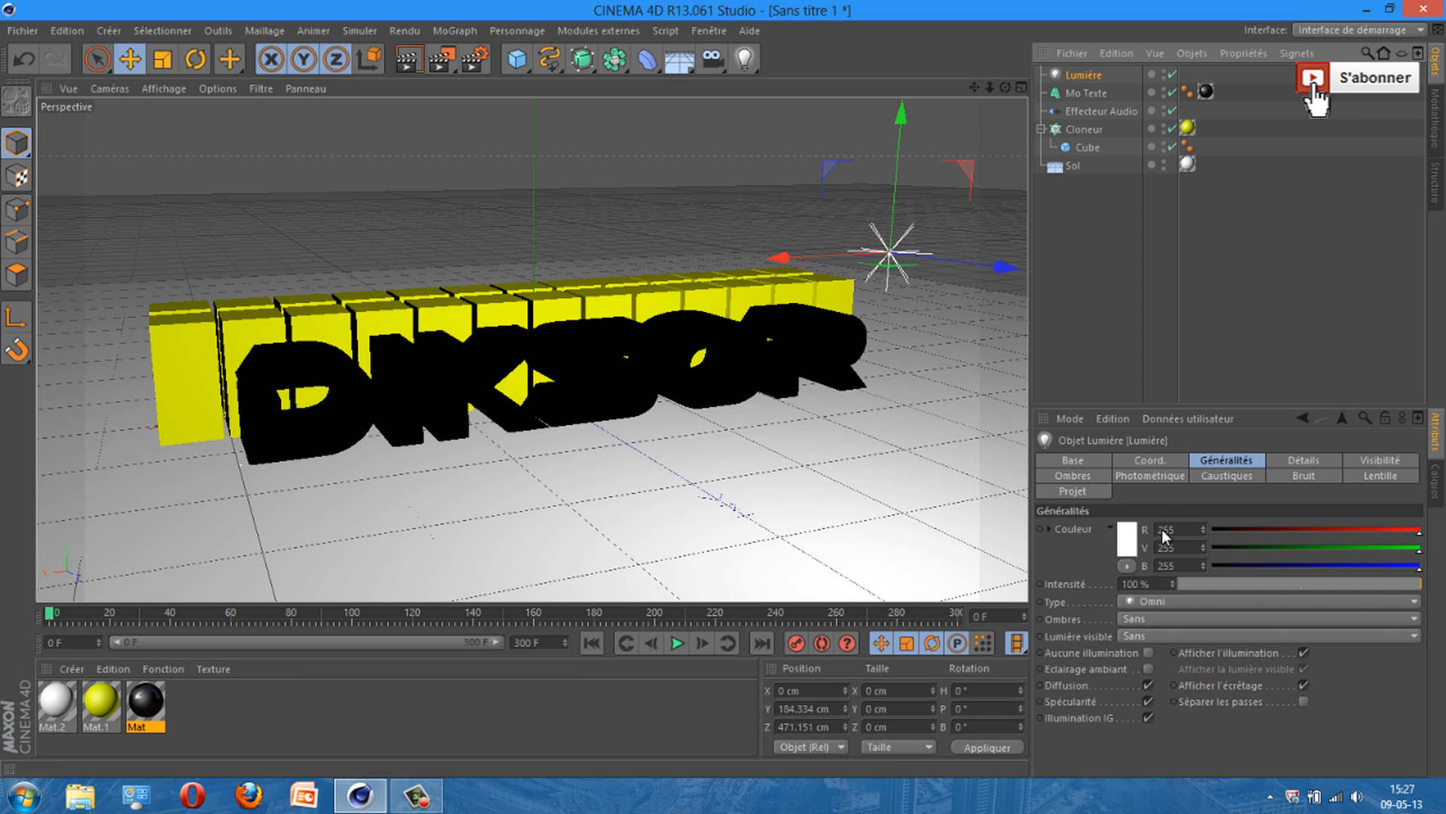
left_click(1145, 620)
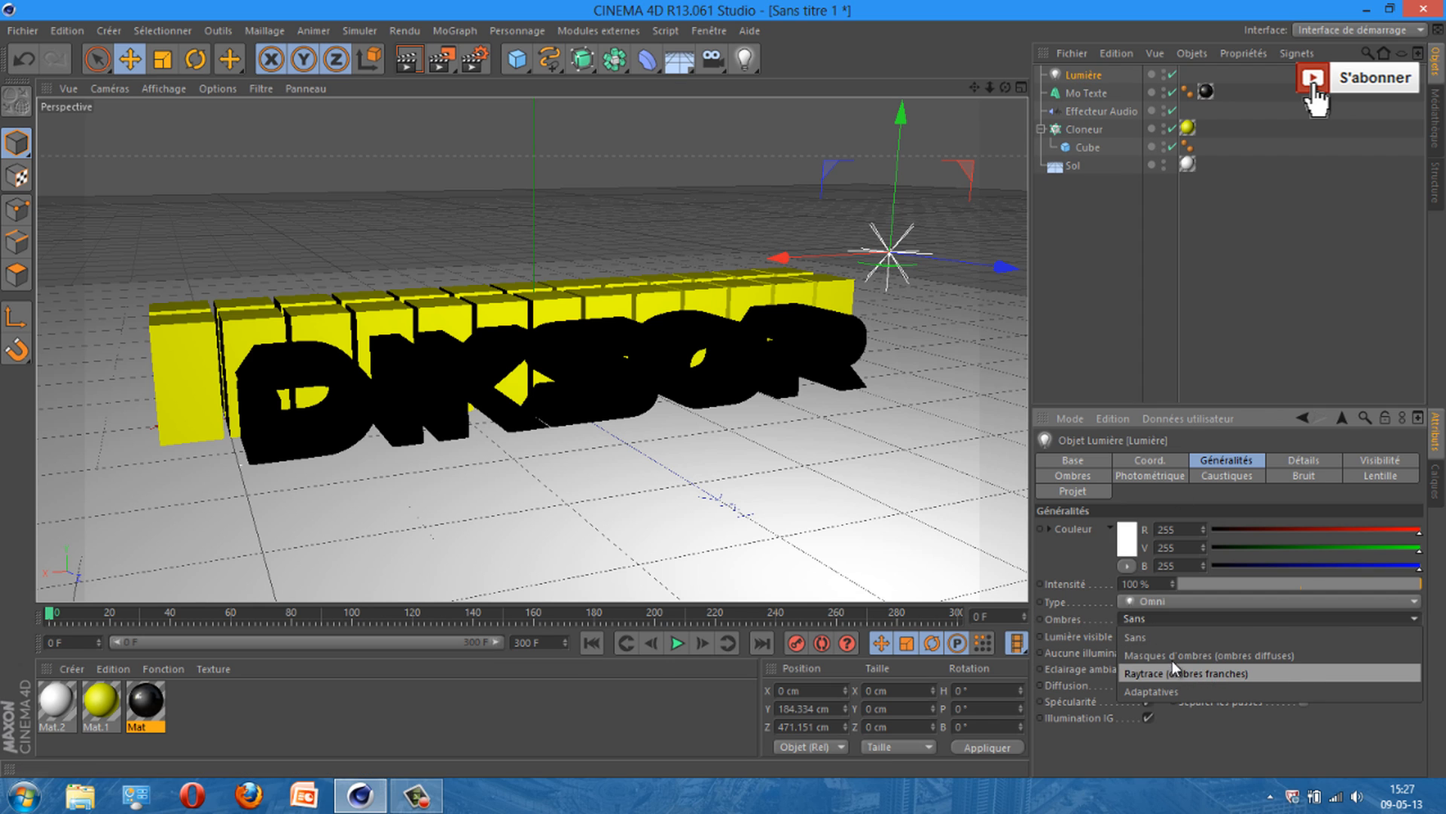
left_click(1242, 655)
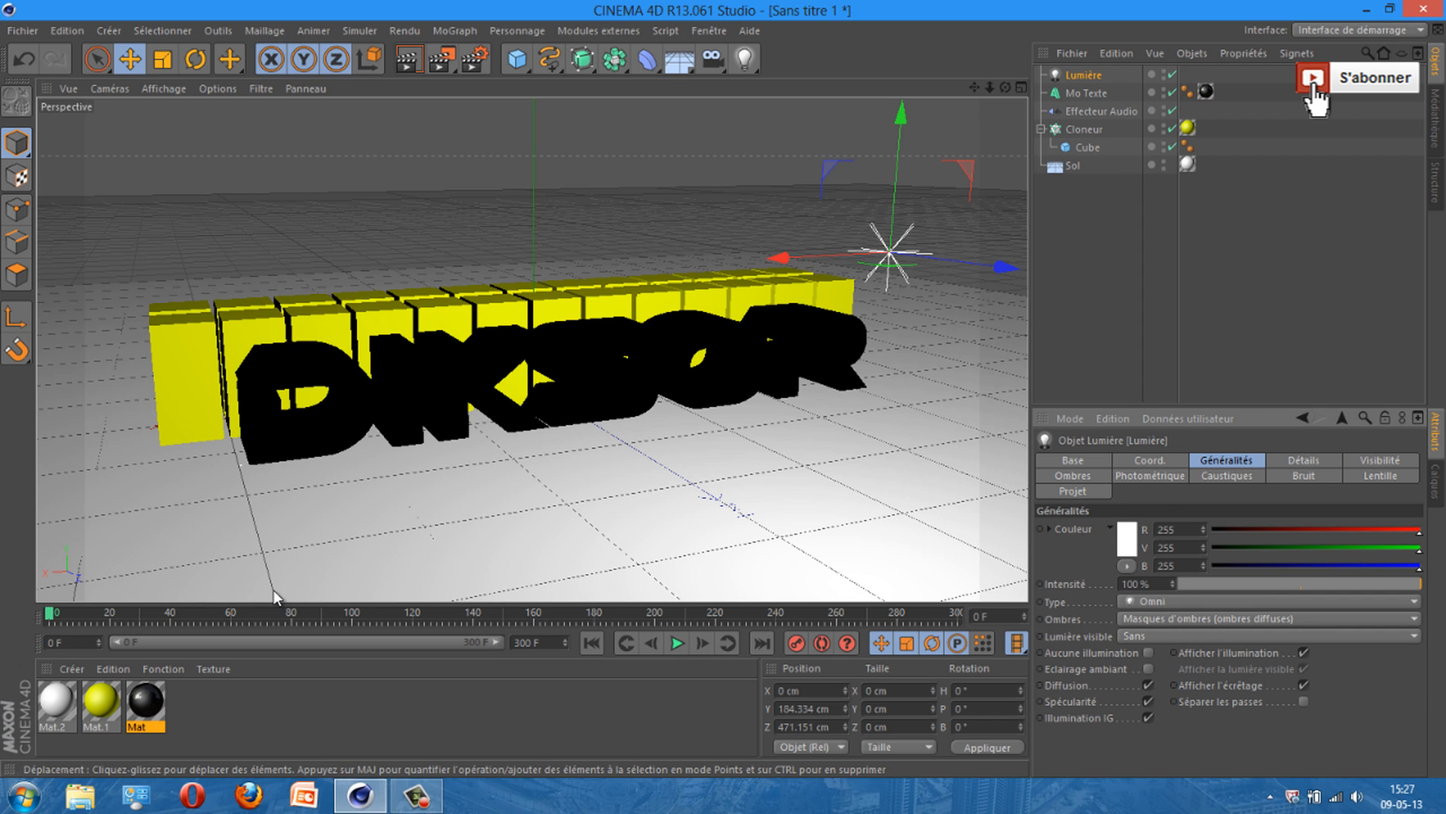
Step: Go to frame 249 and render the view to check the light's soft shadows
left_click(219, 613)
mouse_move(527, 622)
left_mouse_down()
mouse_move(853, 618)
mouse_move(803, 617)
left_mouse_up()
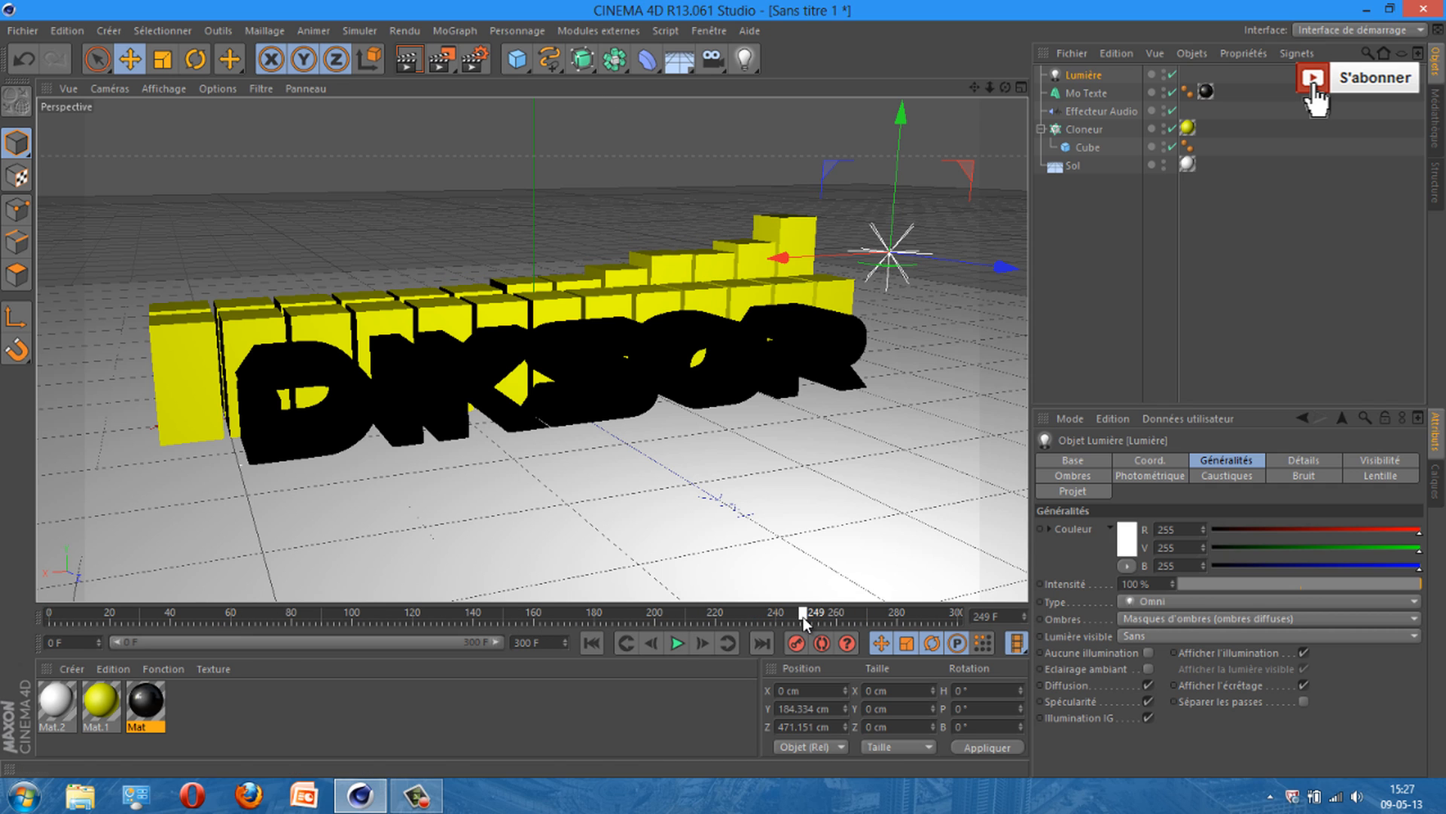
left_click(421, 54)
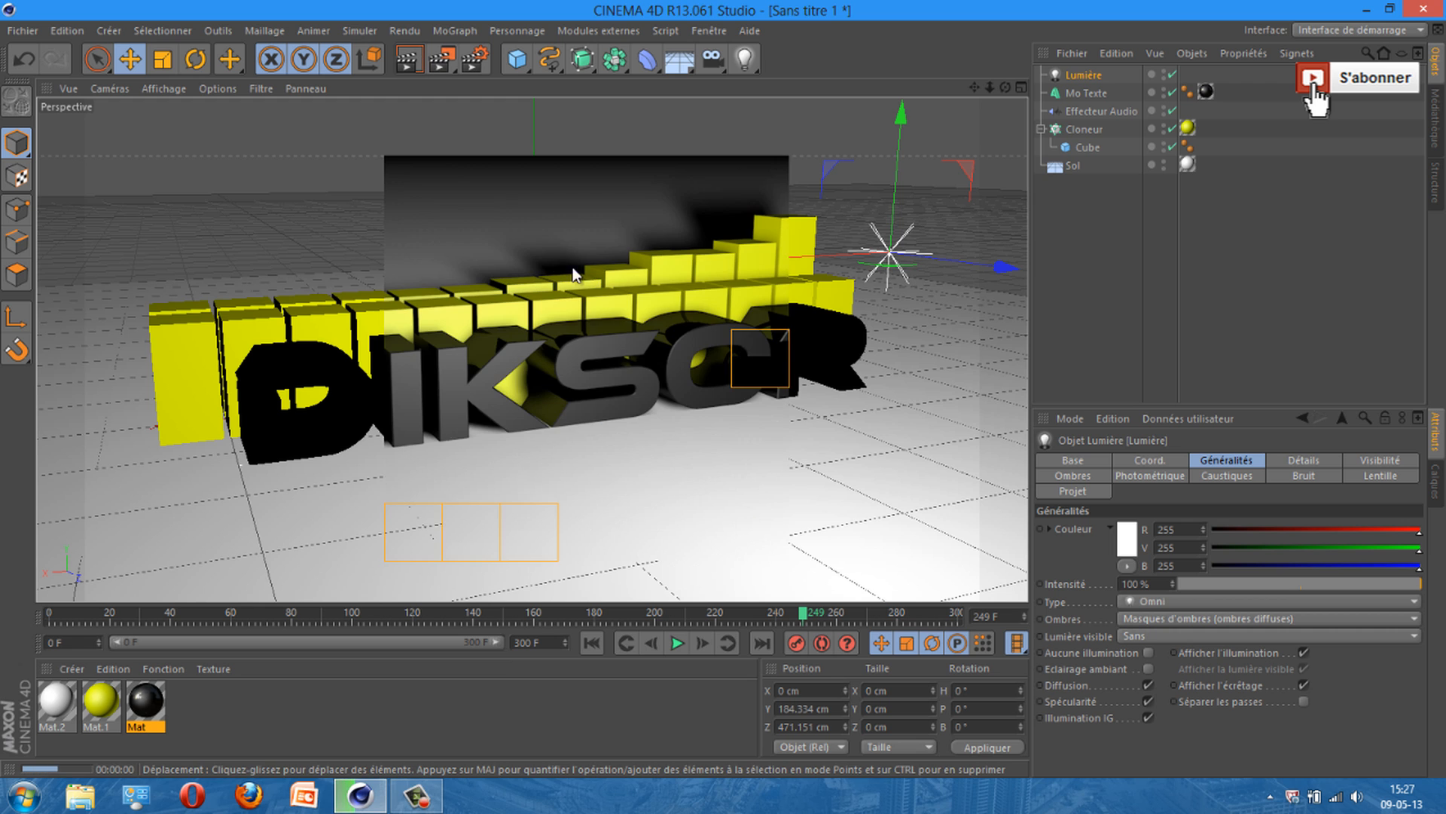
left_click(950, 273)
Step: Reframe the perspective view to a closer, more angled shot of the text and cubes, and render it
left_click_drag(972, 87, 721, 400)
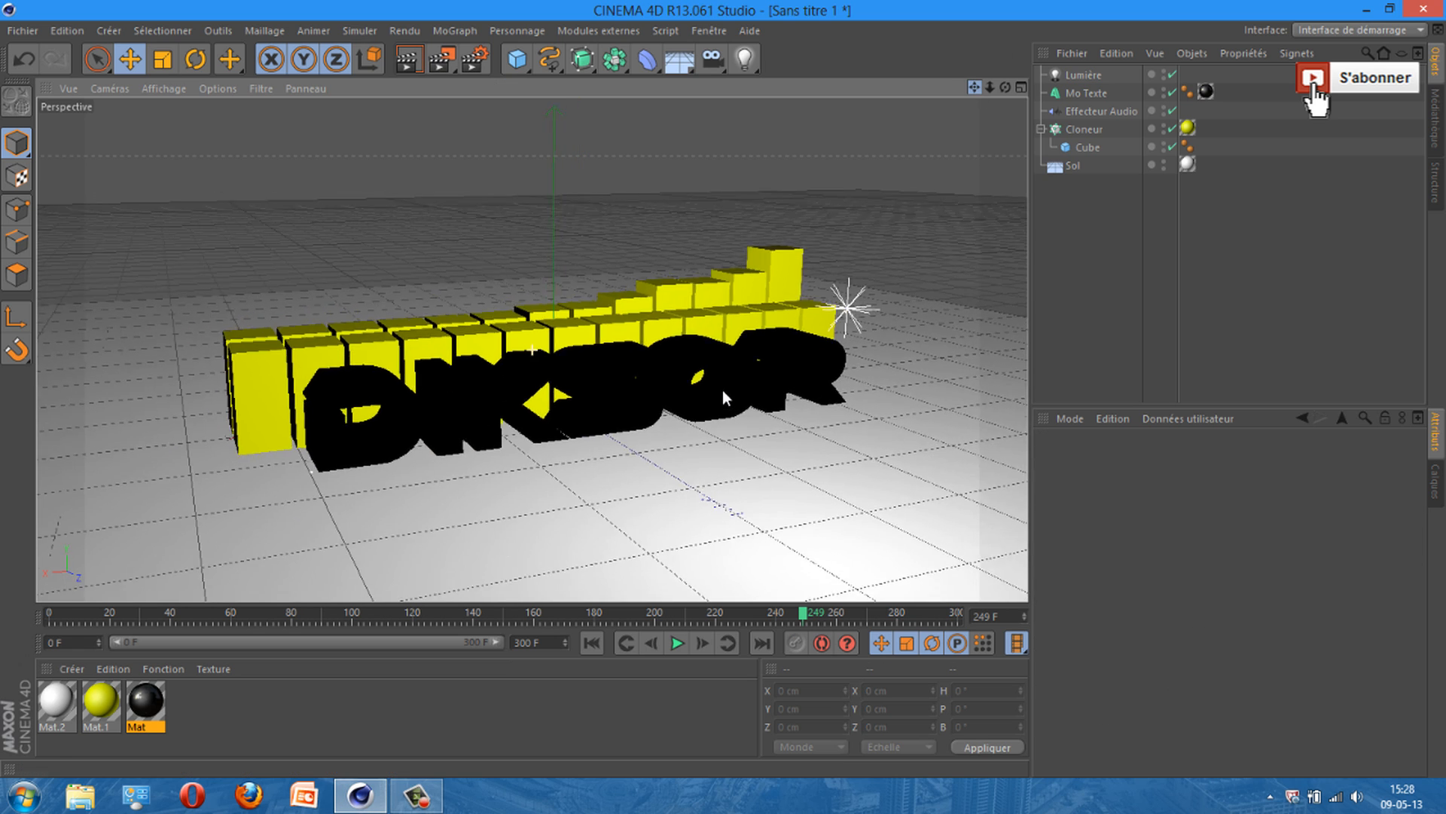
left_click_drag(1001, 89, 725, 391)
left_click_drag(975, 84, 750, 299)
left_click_drag(976, 85, 723, 388)
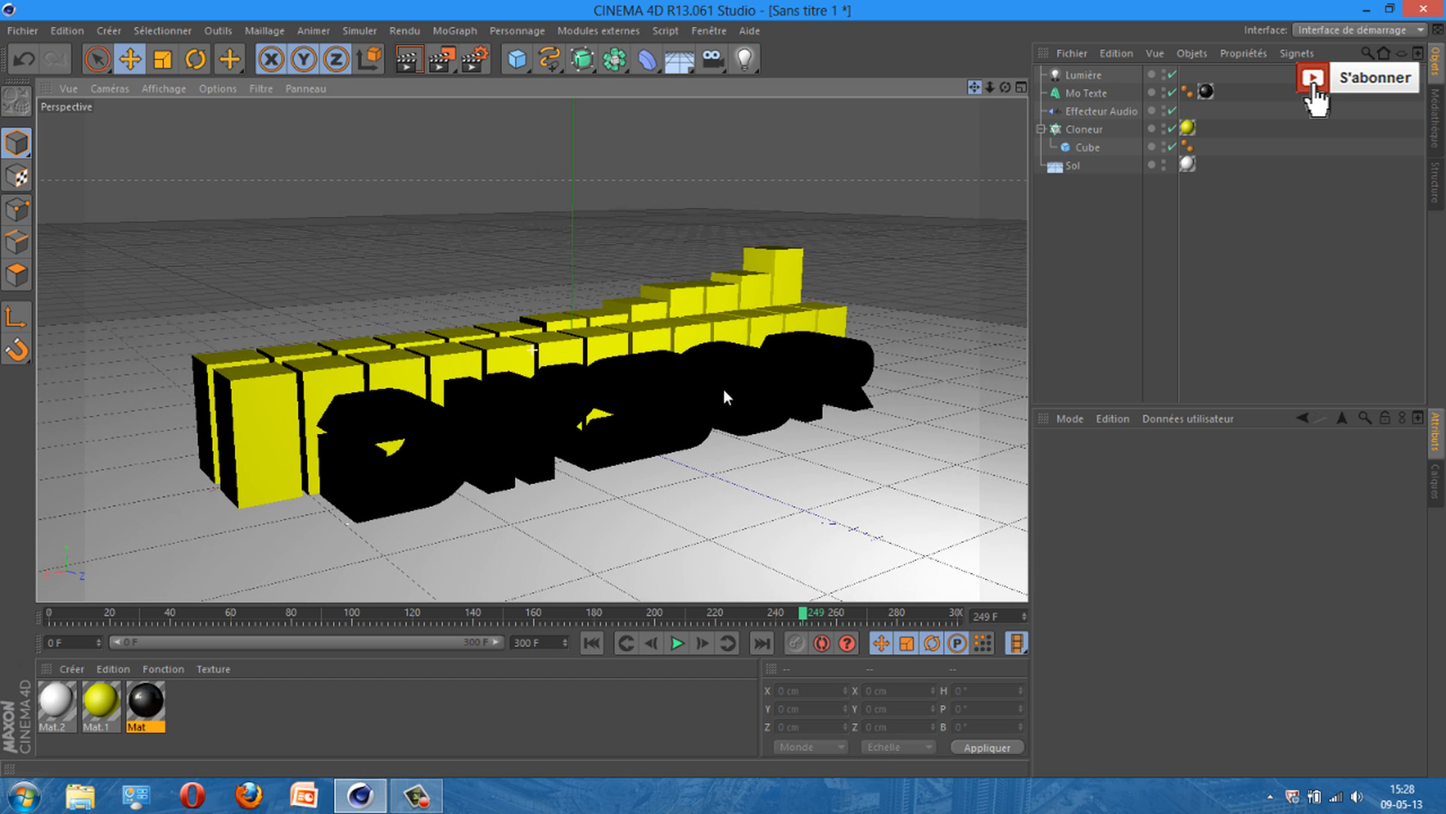
left_click(419, 57)
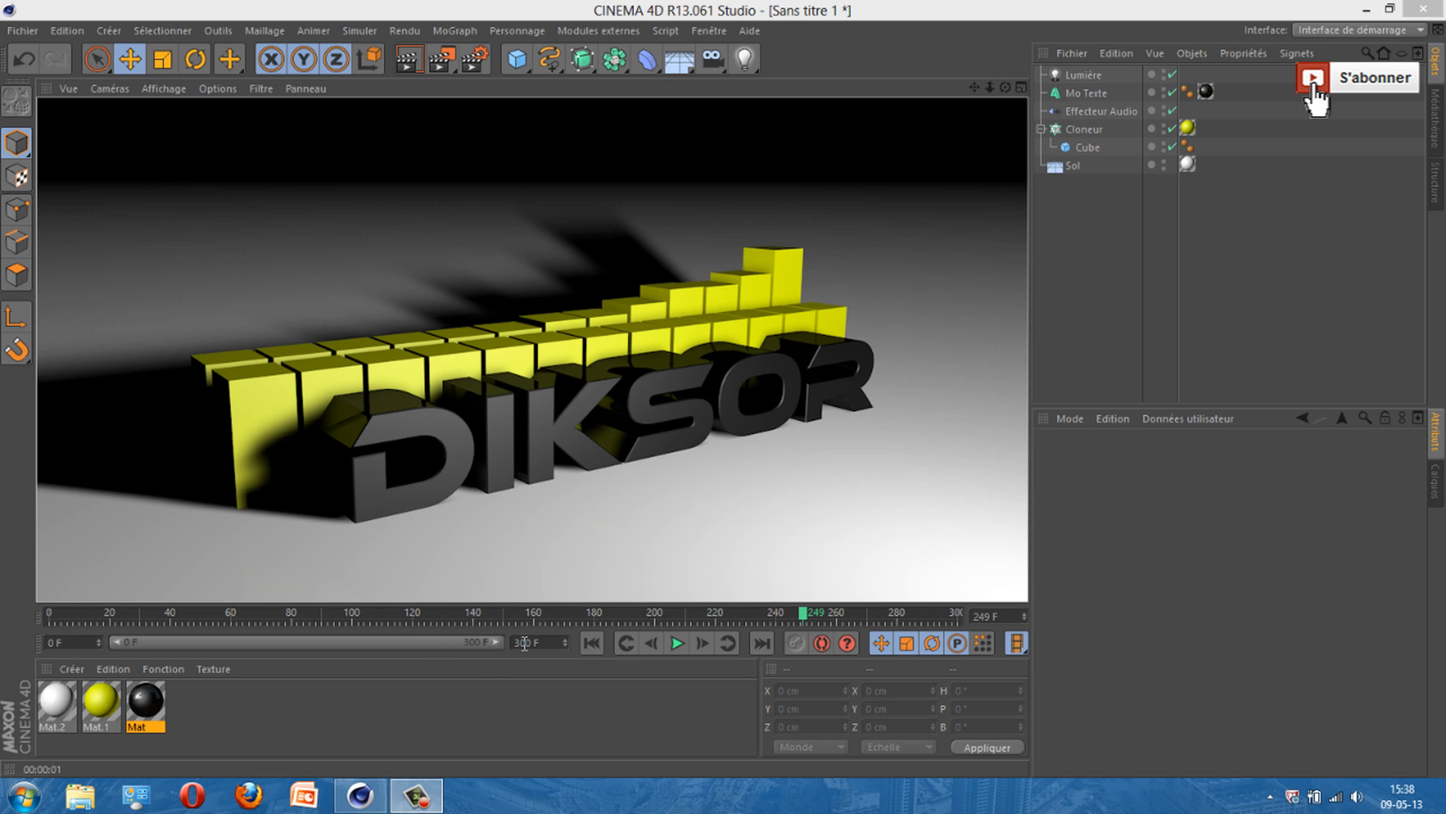
Step: Set the animation length to 1000 frames and extend the preview range to frame 1000
double_click(527, 643)
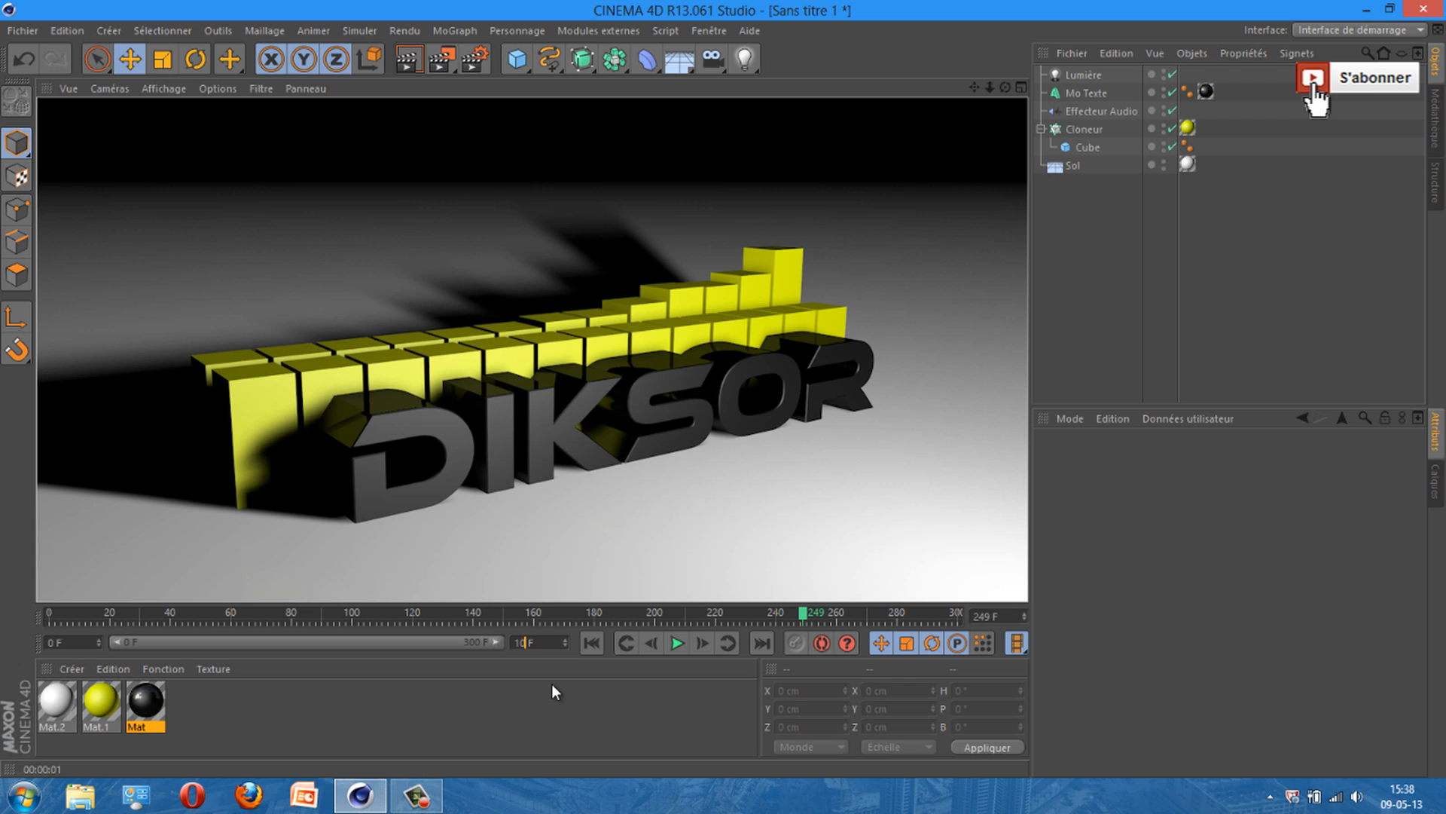
key("Return")
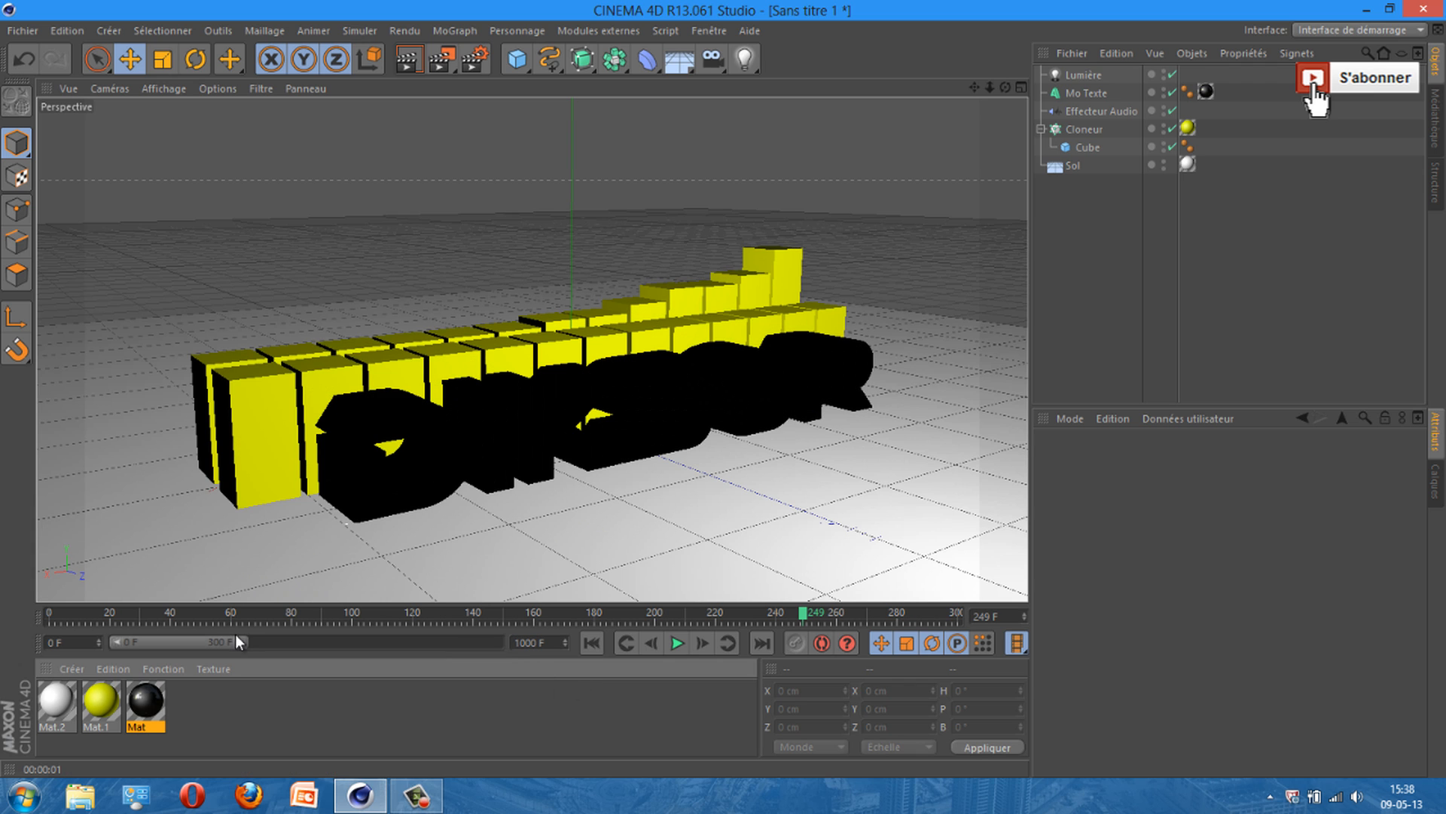
left_click_drag(274, 642, 500, 642)
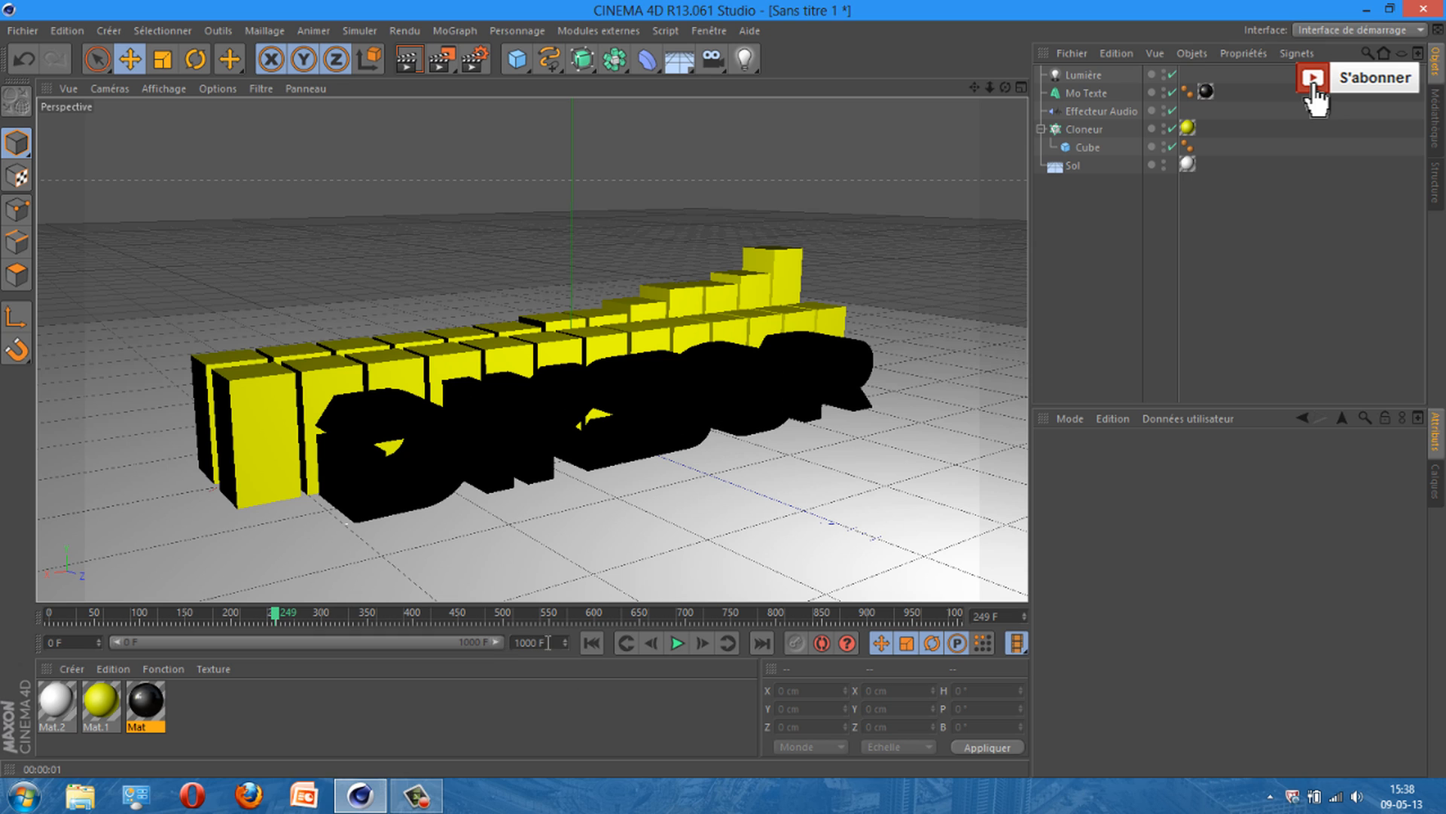
Step: Scrub through the extended animation and render the view at frame 852
left_click_drag(269, 613, 111, 618)
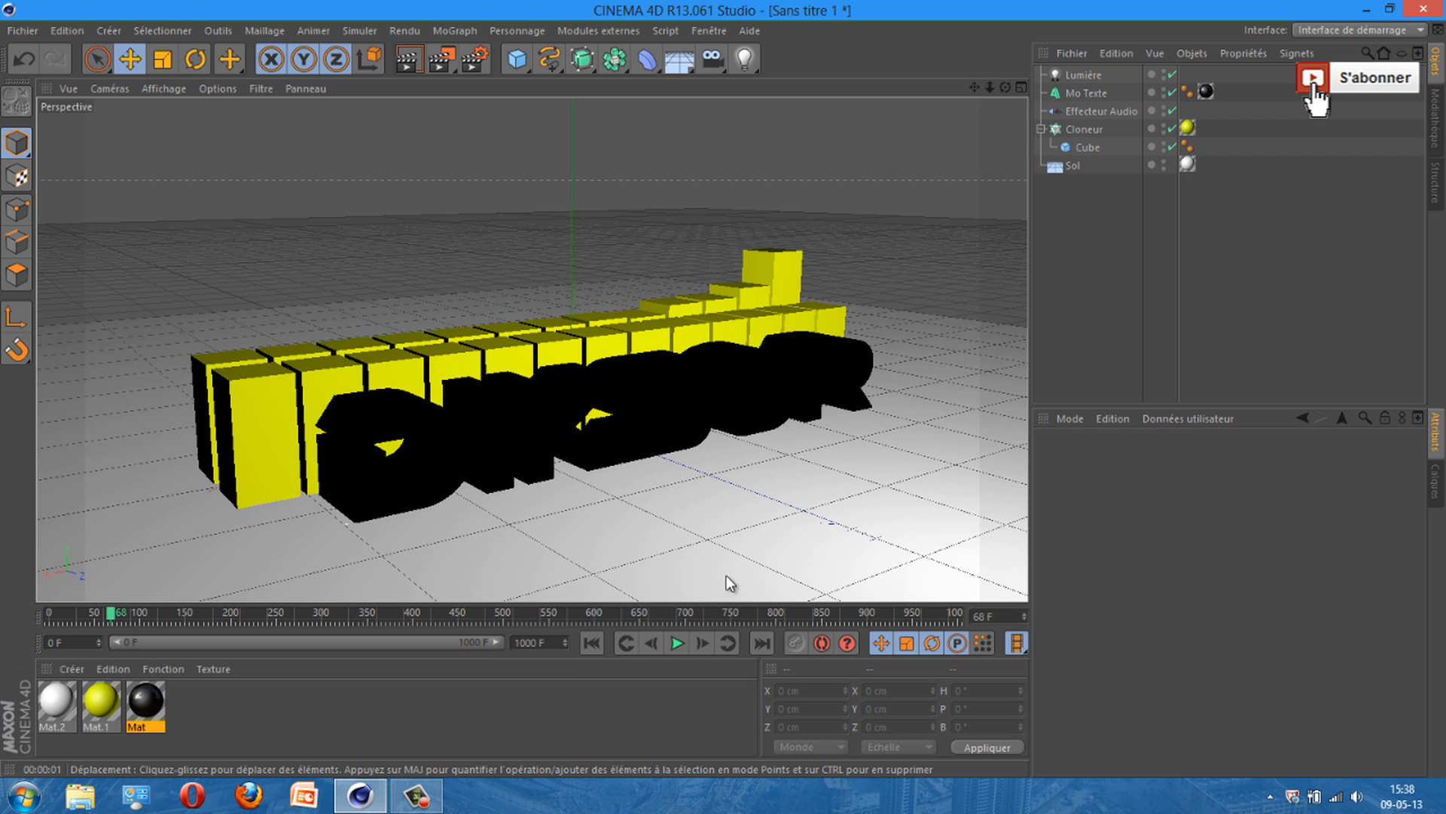
left_click_drag(686, 614, 825, 614)
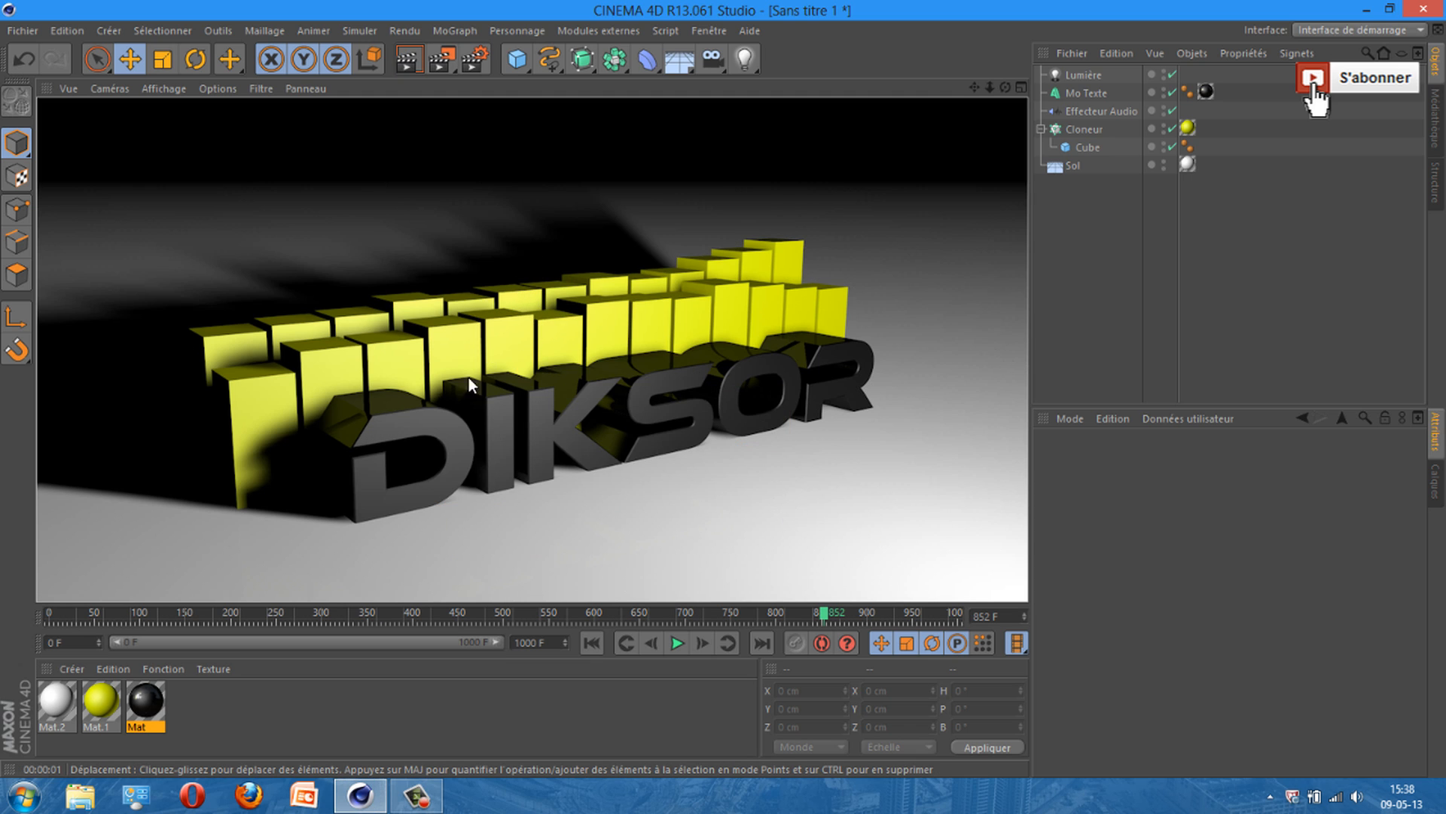
Step: Set the Effecteur Audio's Y scale to 2.01 and play the animation from frame 506 to check the cubes' movement
left_click(1092, 110)
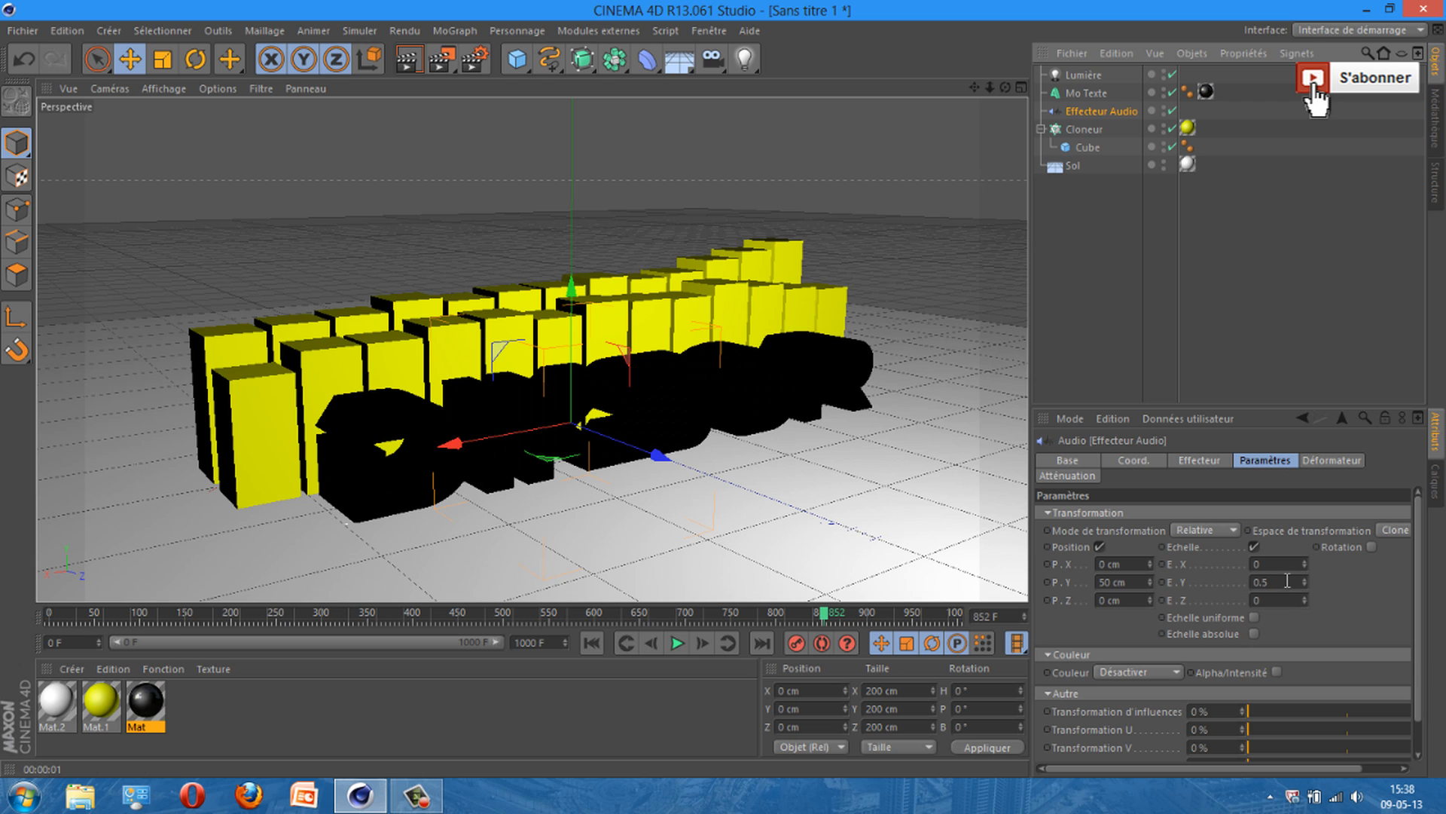
left_click_drag(1304, 585, 1307, 580)
left_click_drag(826, 618, 510, 616)
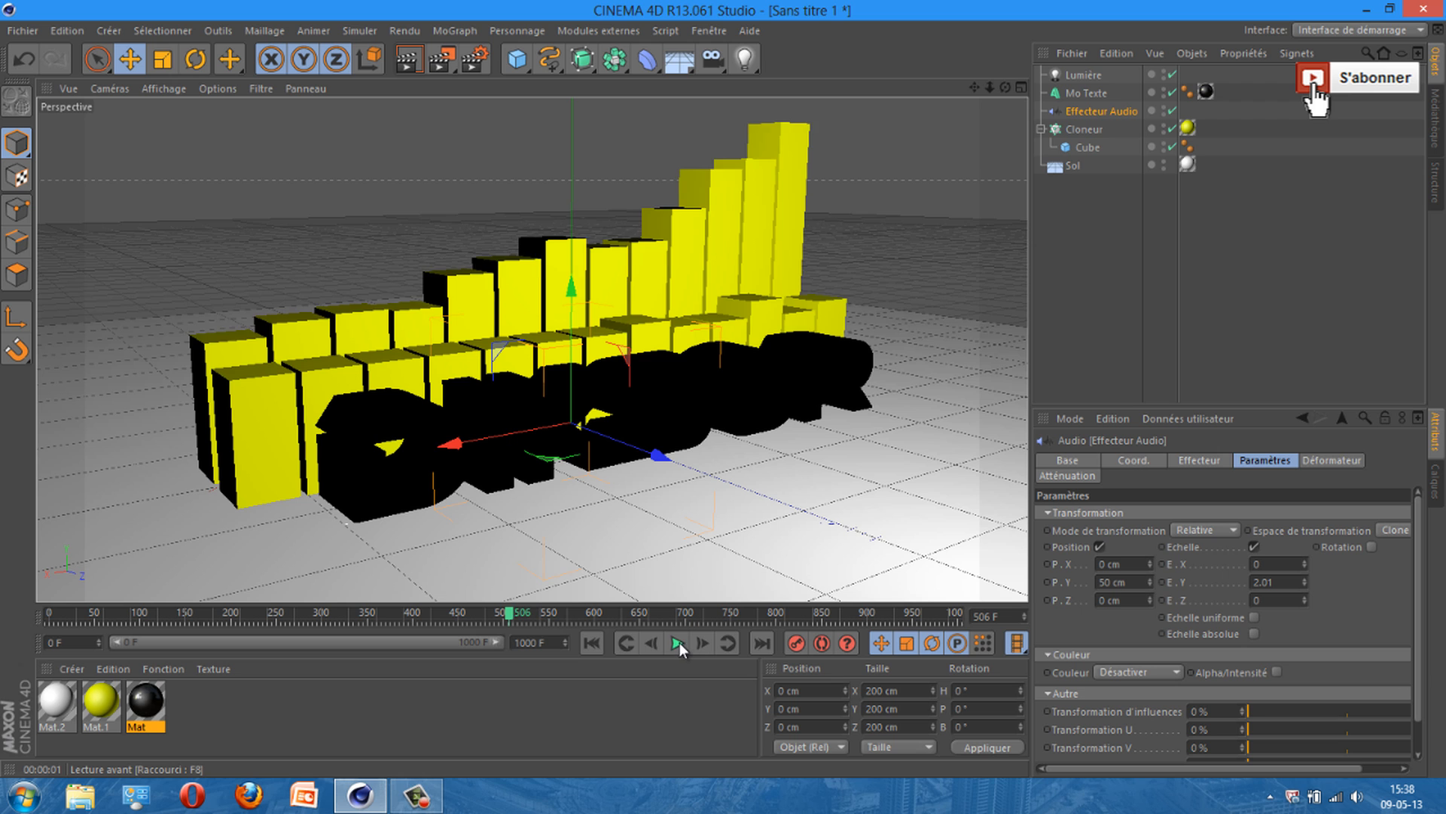
left_click(679, 641)
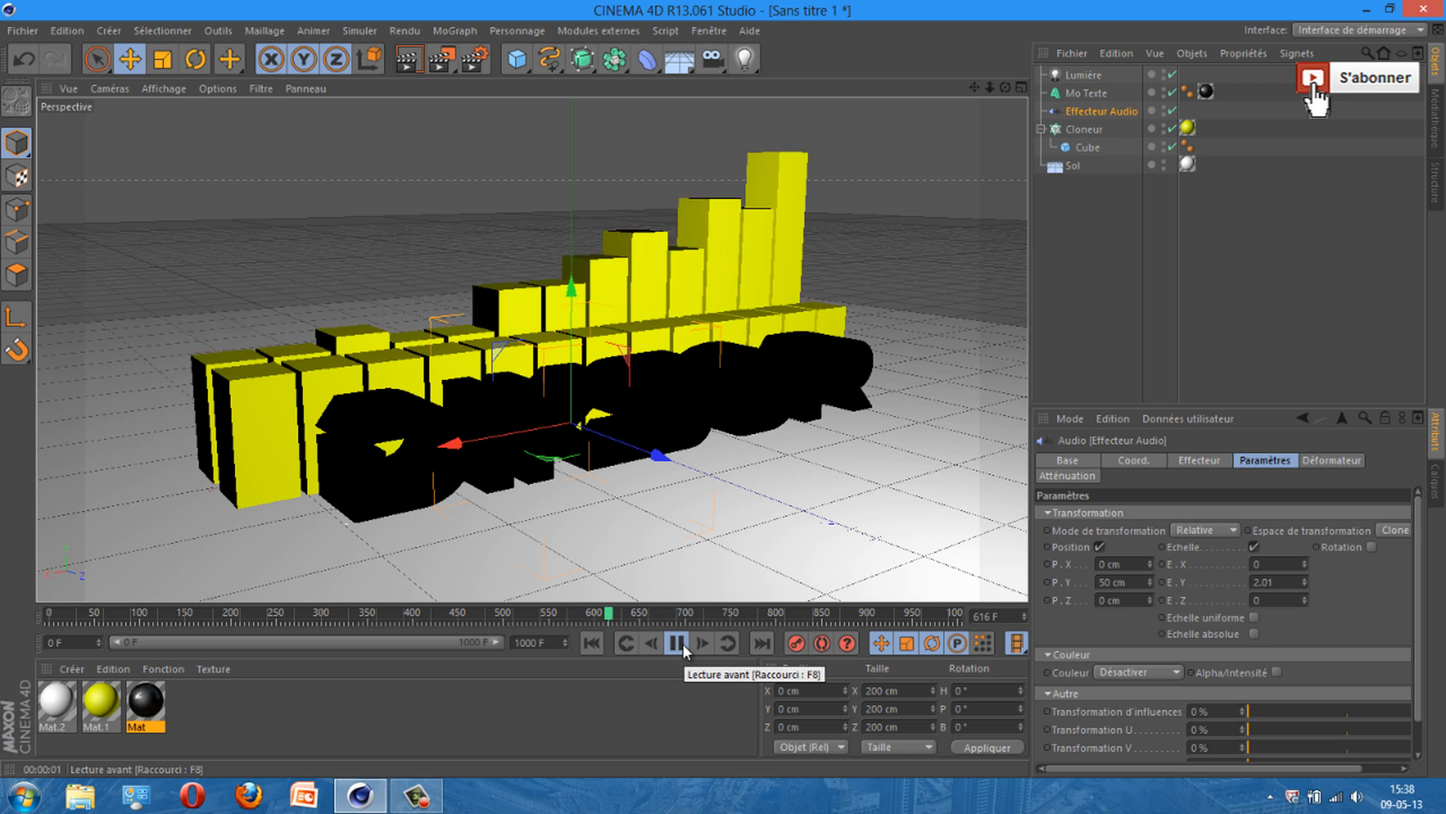
left_click(683, 643)
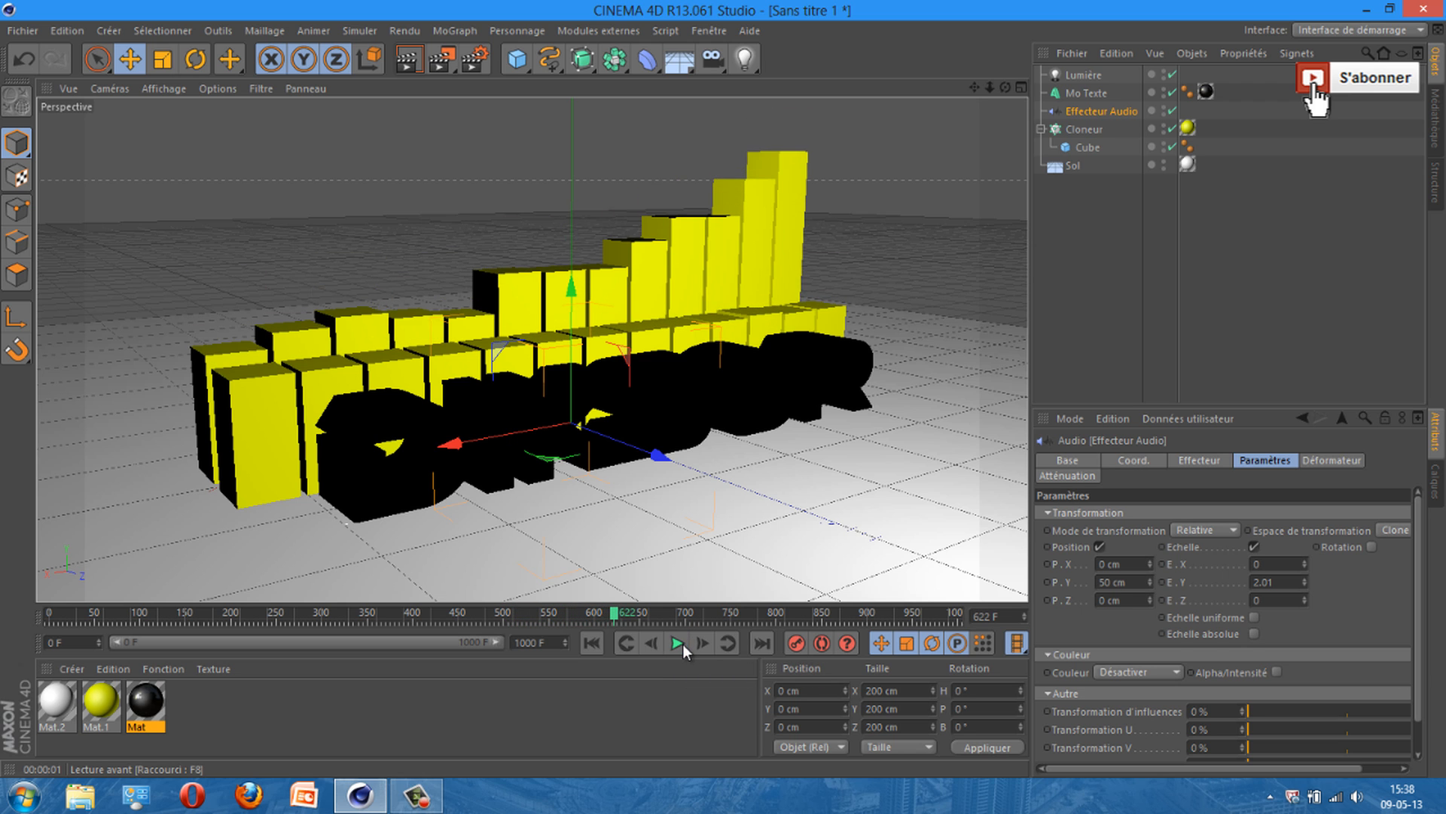
Step: Go to frame 914 and render the view to check the taller cubes
left_click(880, 613)
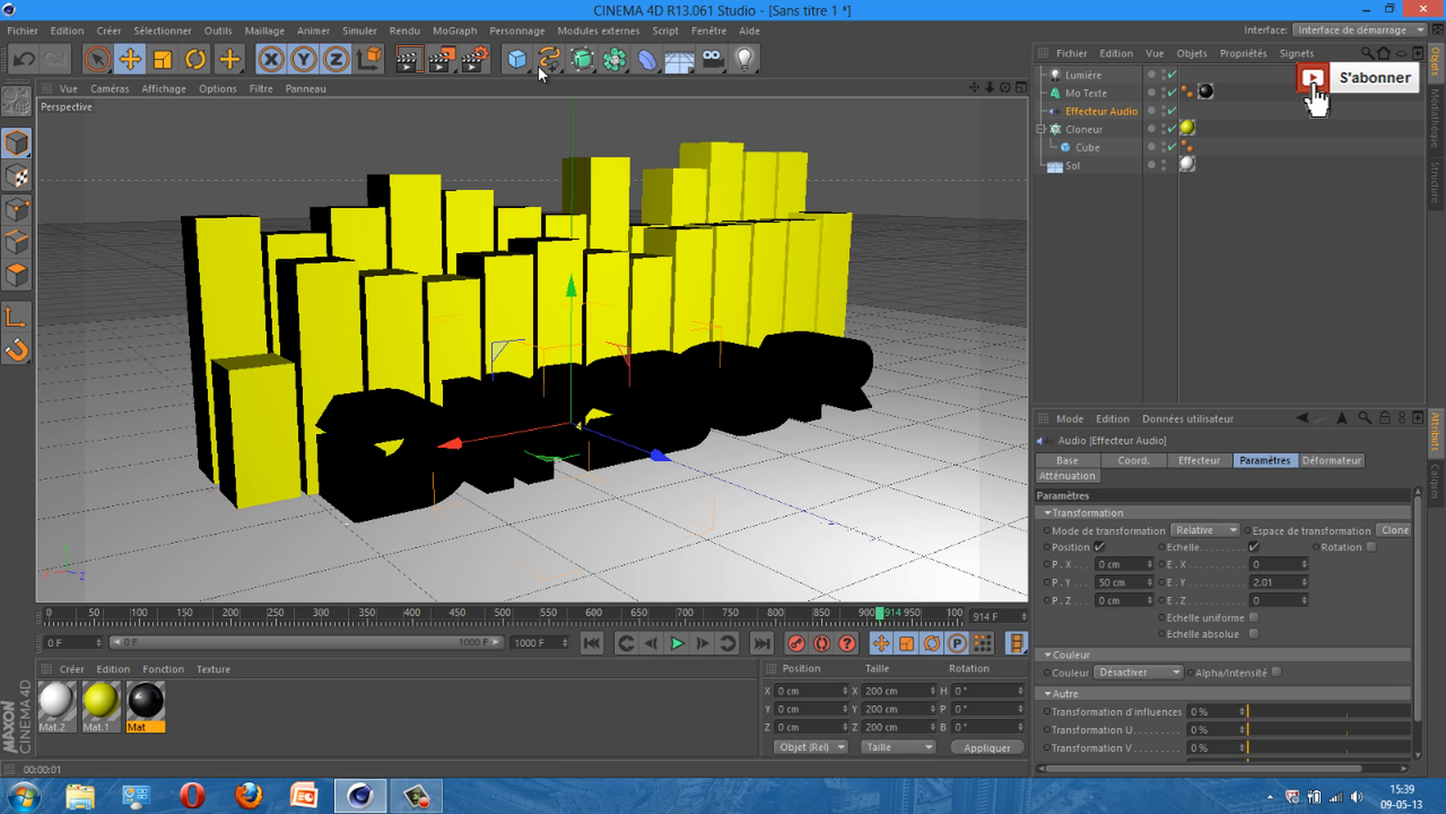
left_click(393, 62)
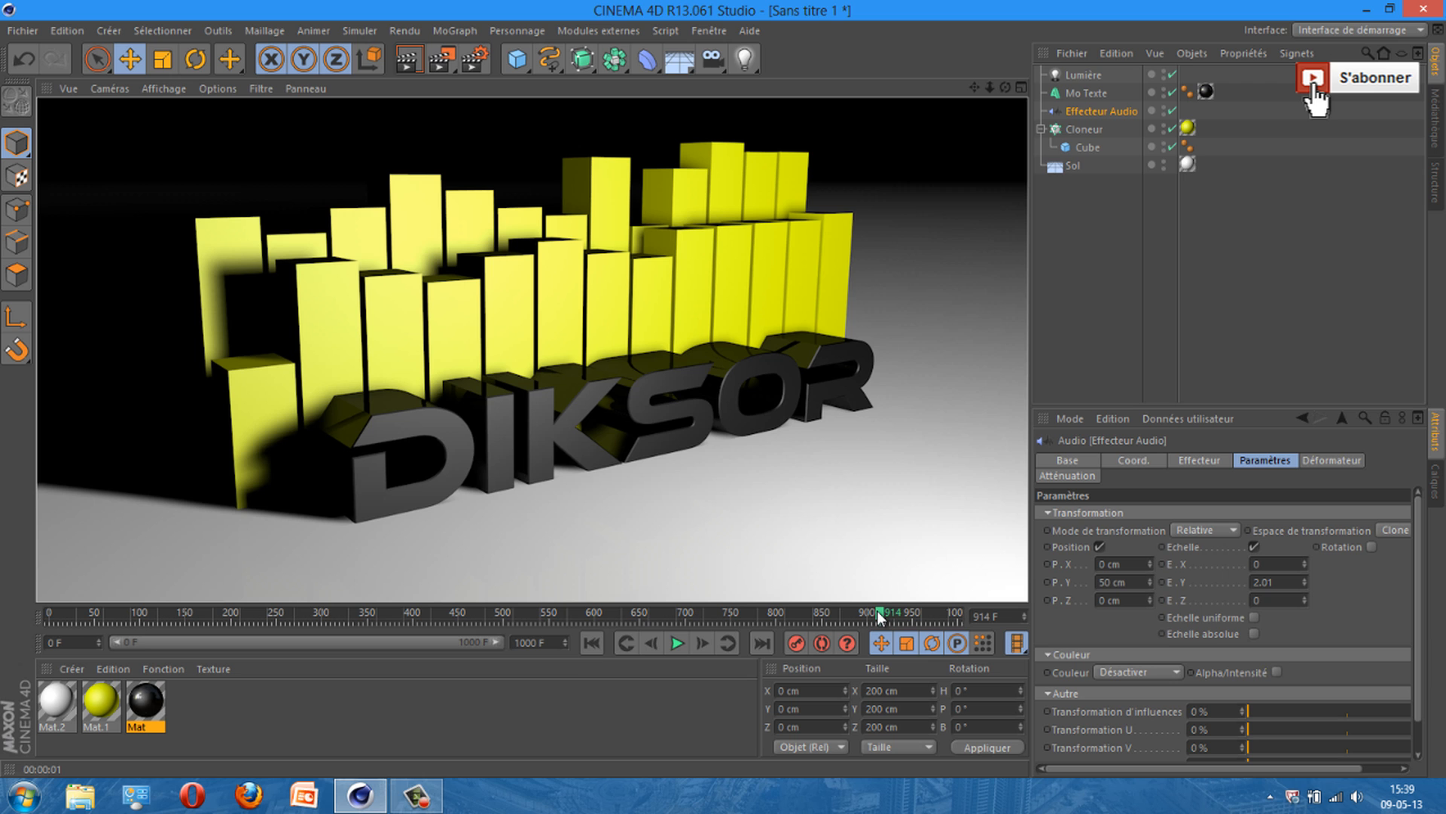
Step: Start rendering the full 1280x720 animation in the Visualiseur, and close its window while the render is running
left_click(442, 59)
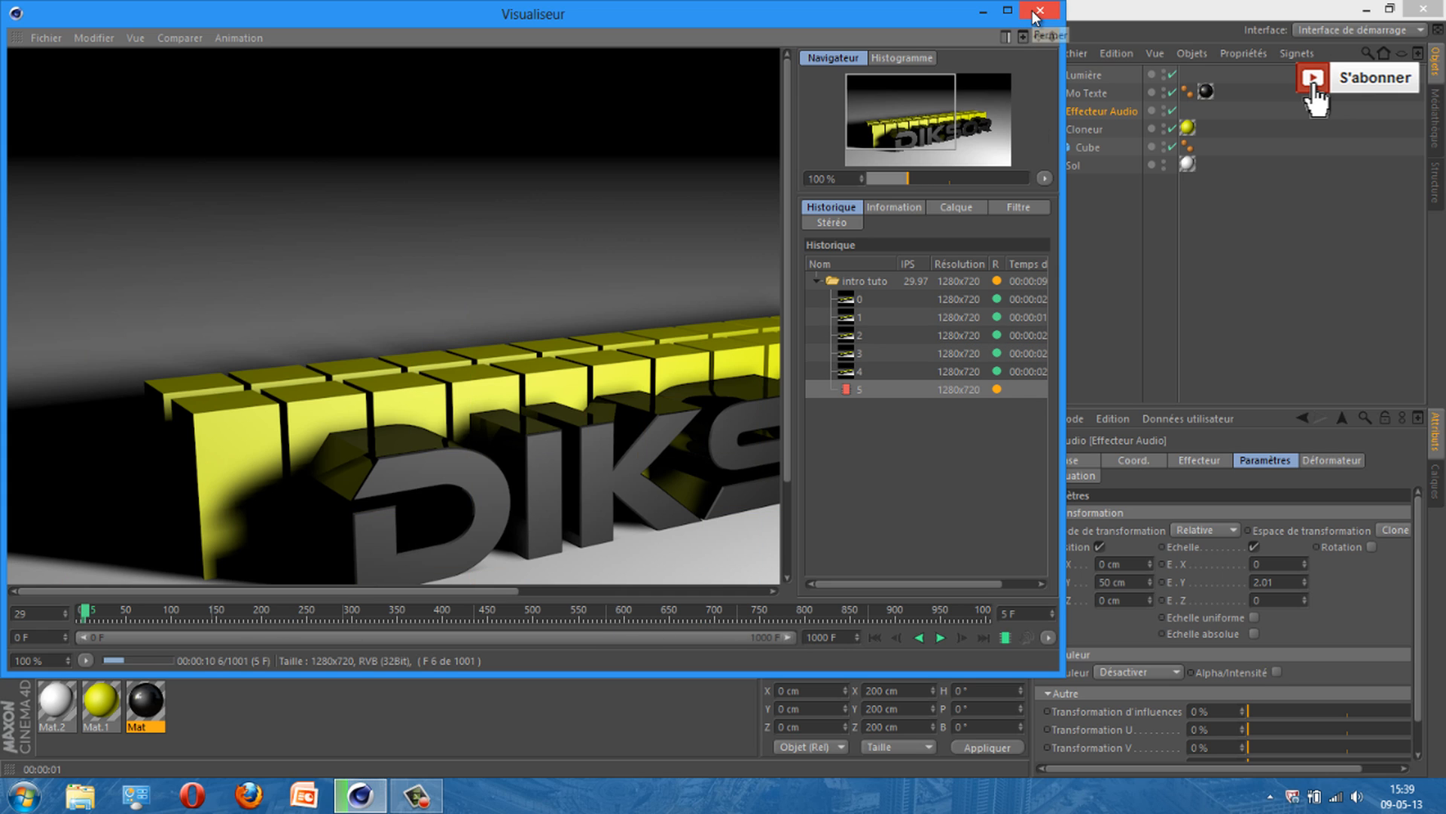
left_click(1036, 11)
left_click(778, 465)
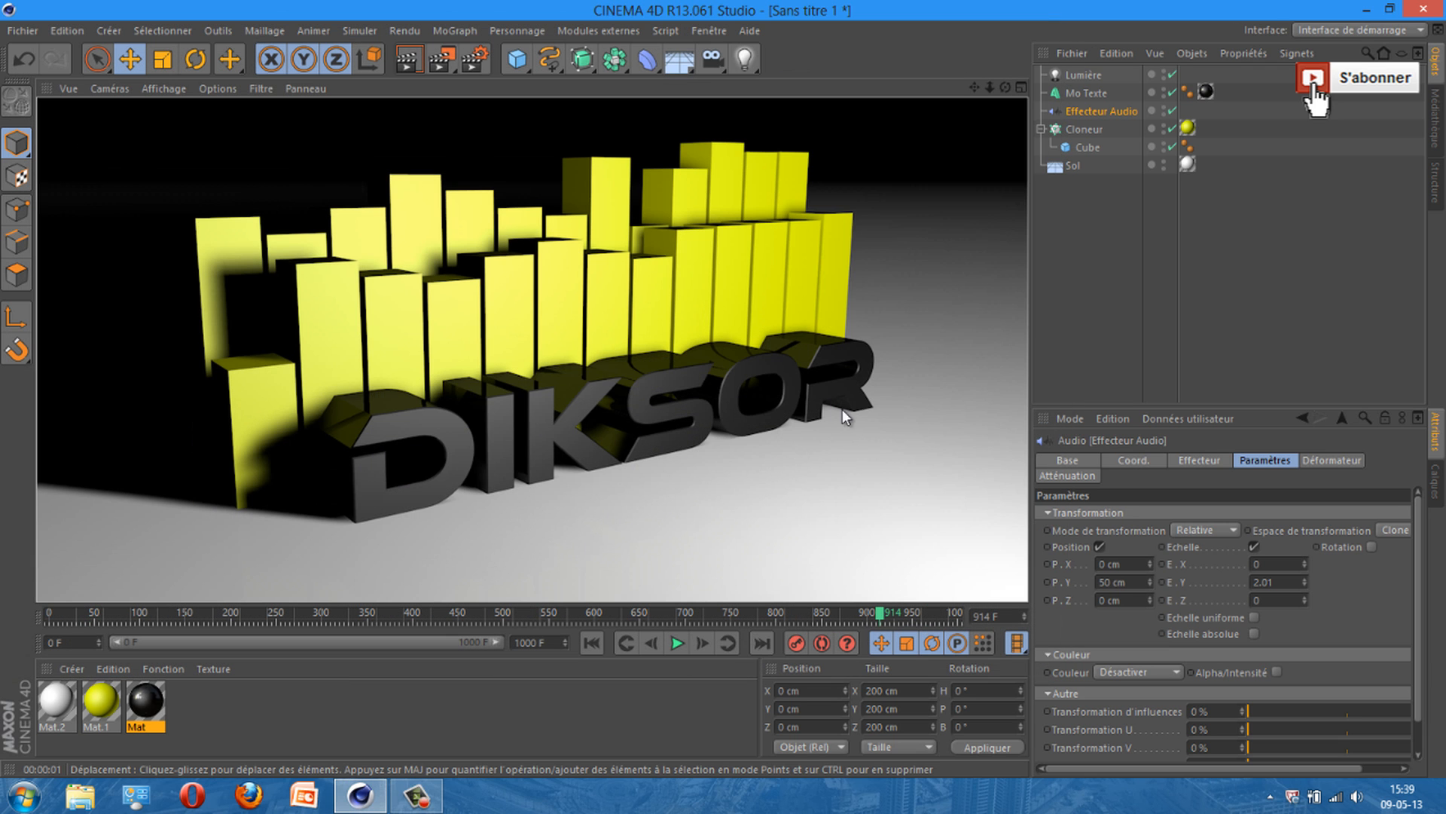